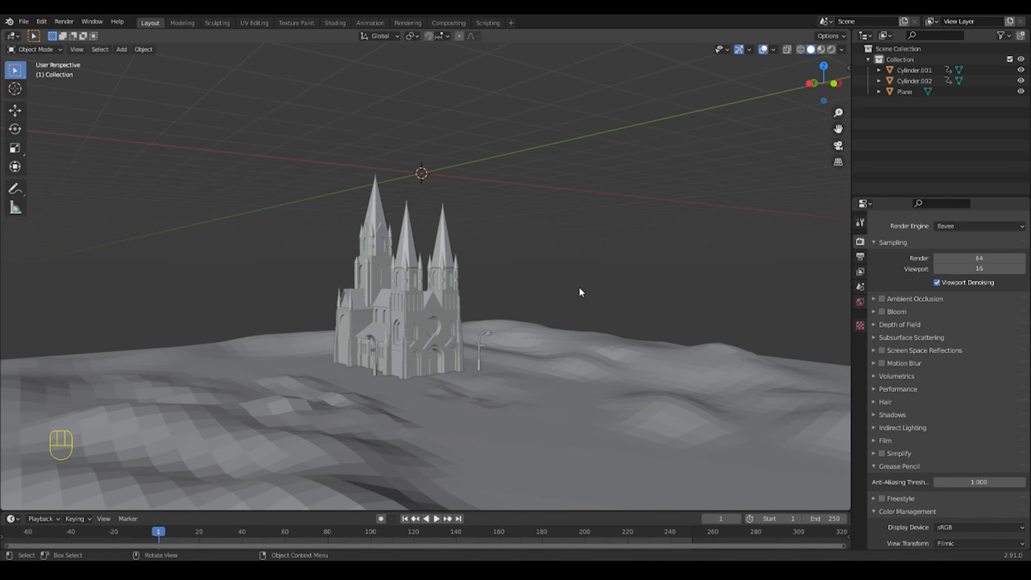
{"action": "middle_click_drag", "start_coordinate": [583, 300], "coordinate": [550, 304]}
{"action": "scroll", "coordinate": [492, 330], "scroll_direction": "up", "scroll_amount": 2}
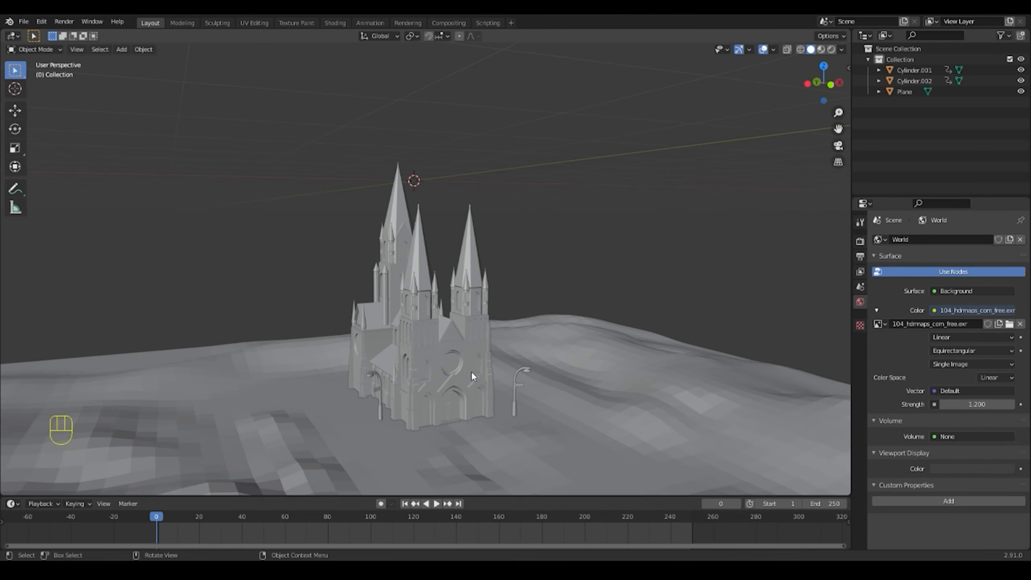
{"action": "middle_click_drag", "start_coordinate": [471, 371], "coordinate": [427, 375]}
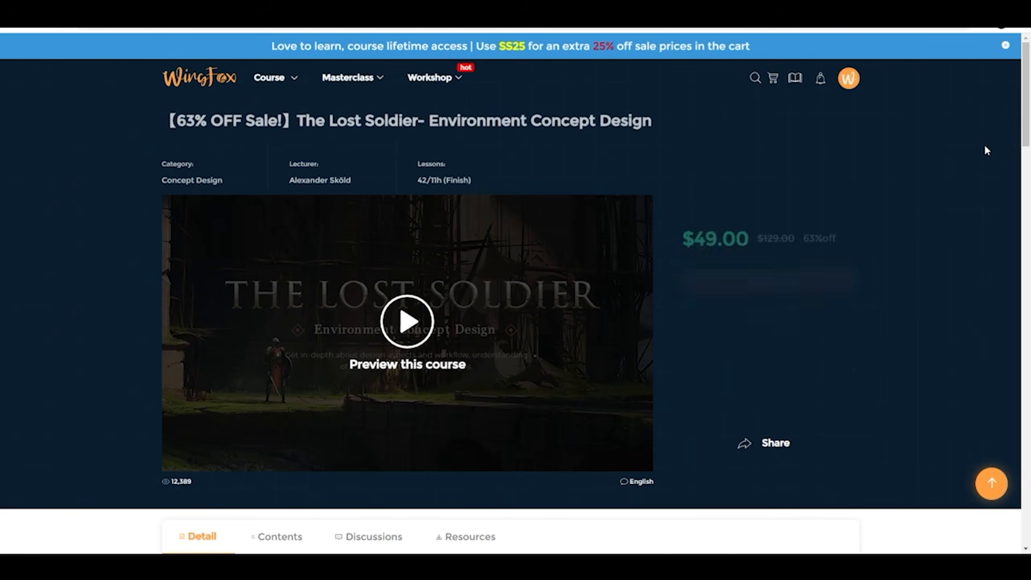
Read the WingFox course page for The Lost Soldier in the browser, covering its introduction, lecturer profile and workflow stages
{"action": "mouse_move", "coordinate": [774, 78]}
{"action": "scroll", "coordinate": [489, 119], "scroll_direction": "down", "scroll_amount": 2}
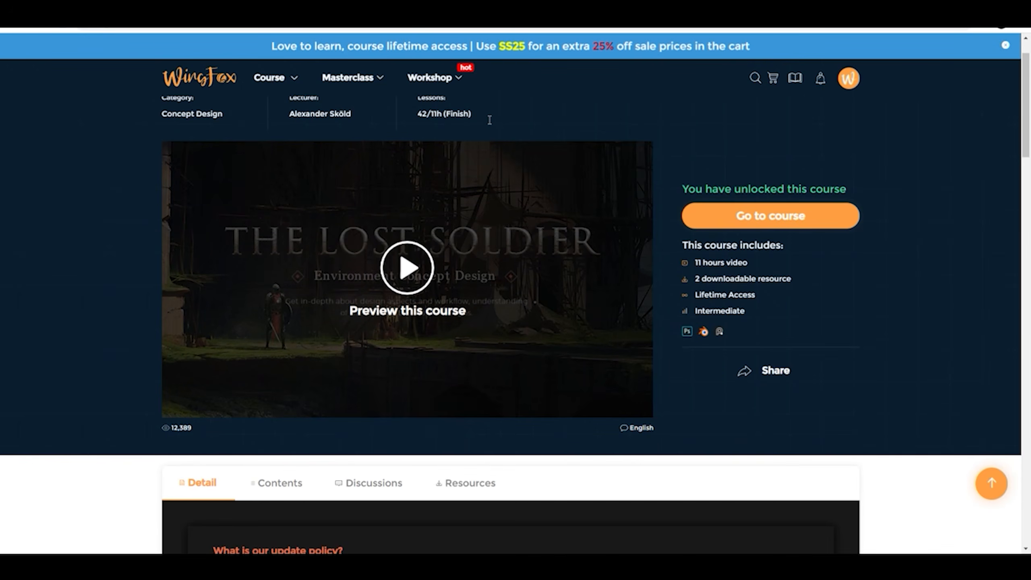
{"action": "scroll", "coordinate": [489, 118], "scroll_direction": "up", "scroll_amount": 2}
{"action": "scroll", "coordinate": [489, 119], "scroll_direction": "down", "scroll_amount": 5}
{"action": "scroll", "coordinate": [489, 119], "scroll_direction": "down", "scroll_amount": 5}
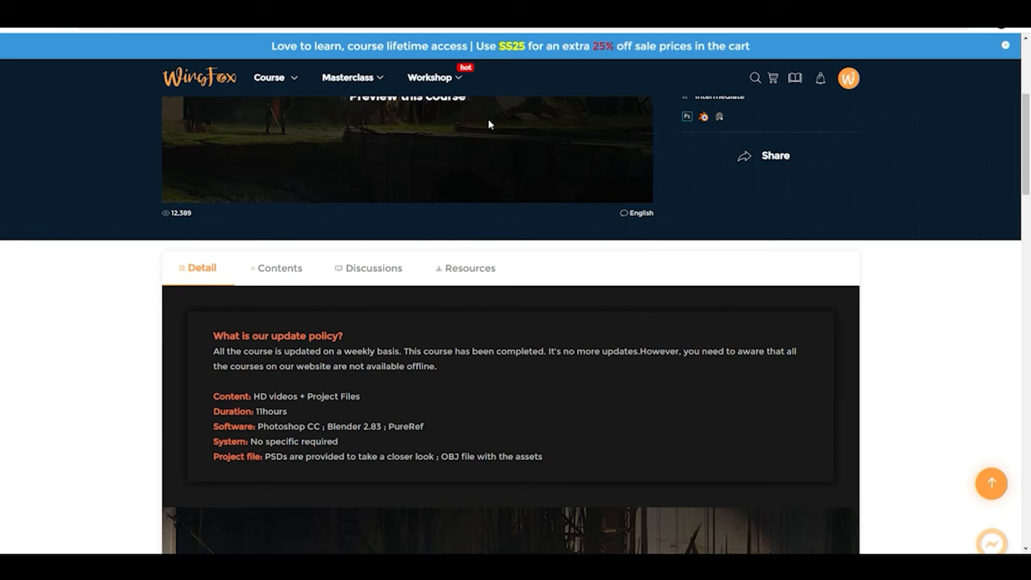
{"action": "scroll", "coordinate": [625, 262], "scroll_direction": "down", "scroll_amount": 8}
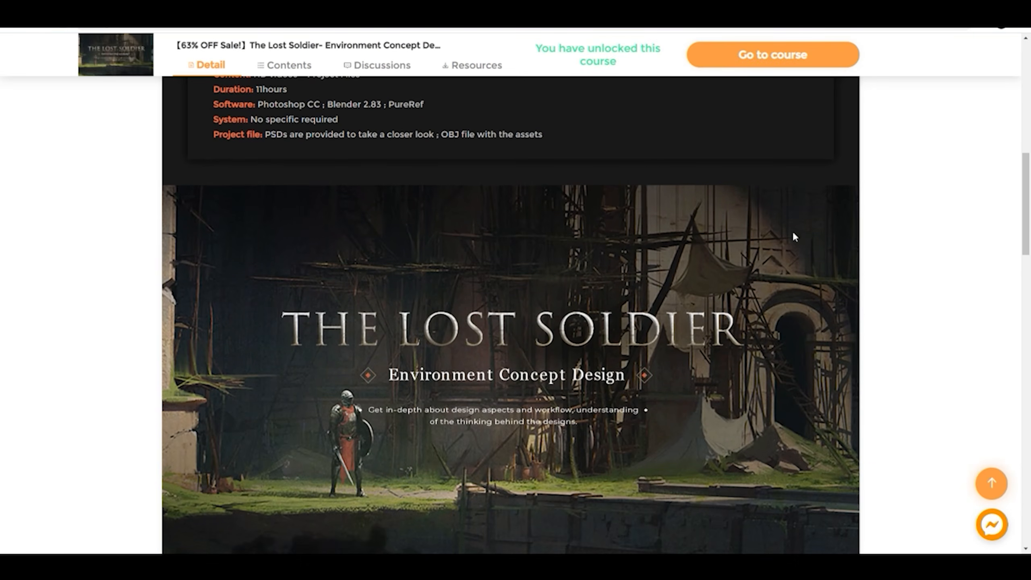
{"action": "scroll", "coordinate": [865, 256], "scroll_direction": "down", "scroll_amount": 15}
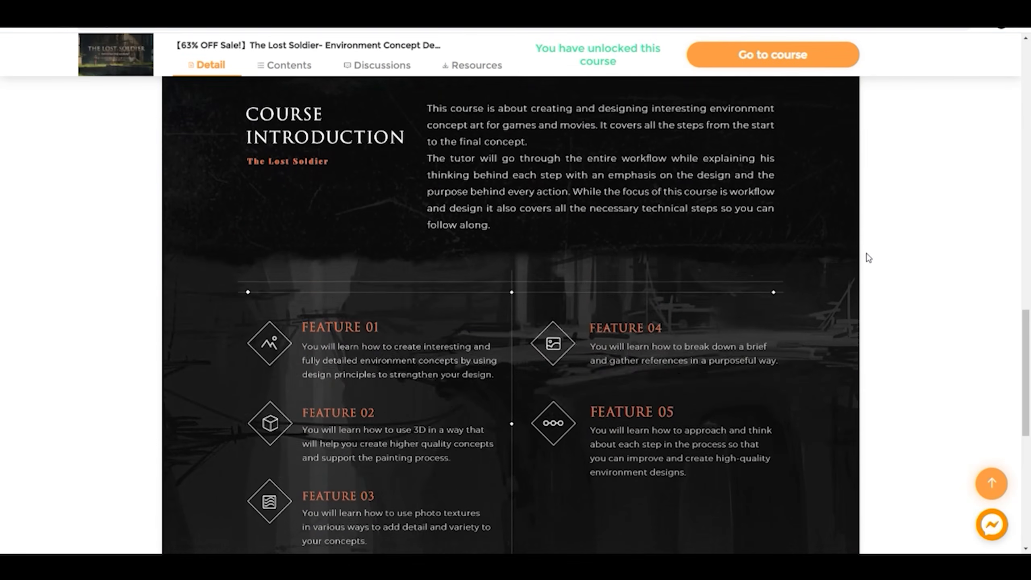
{"action": "scroll", "coordinate": [883, 251], "scroll_direction": "down", "scroll_amount": 8}
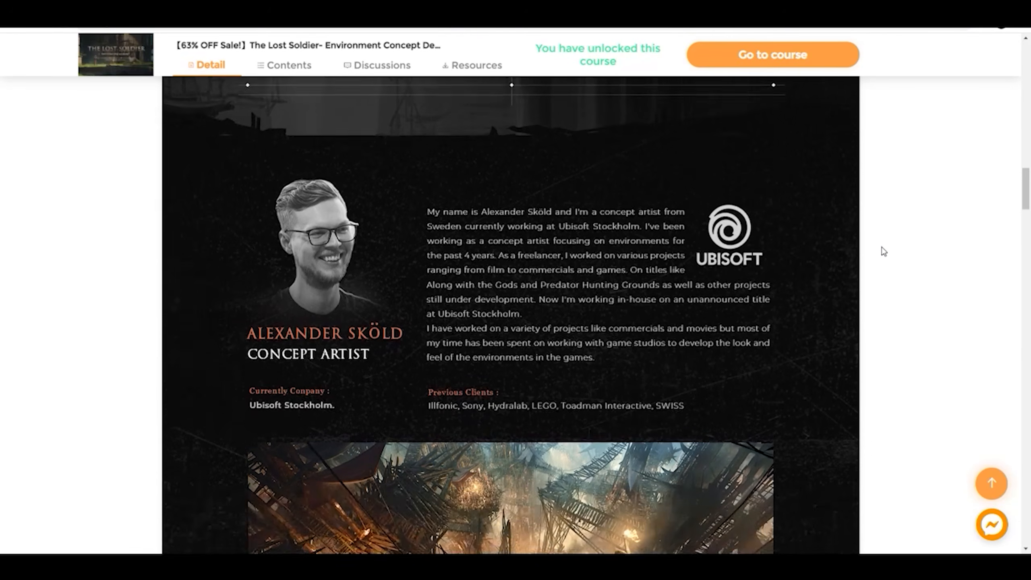
{"action": "scroll", "coordinate": [962, 260], "scroll_direction": "down", "scroll_amount": 3}
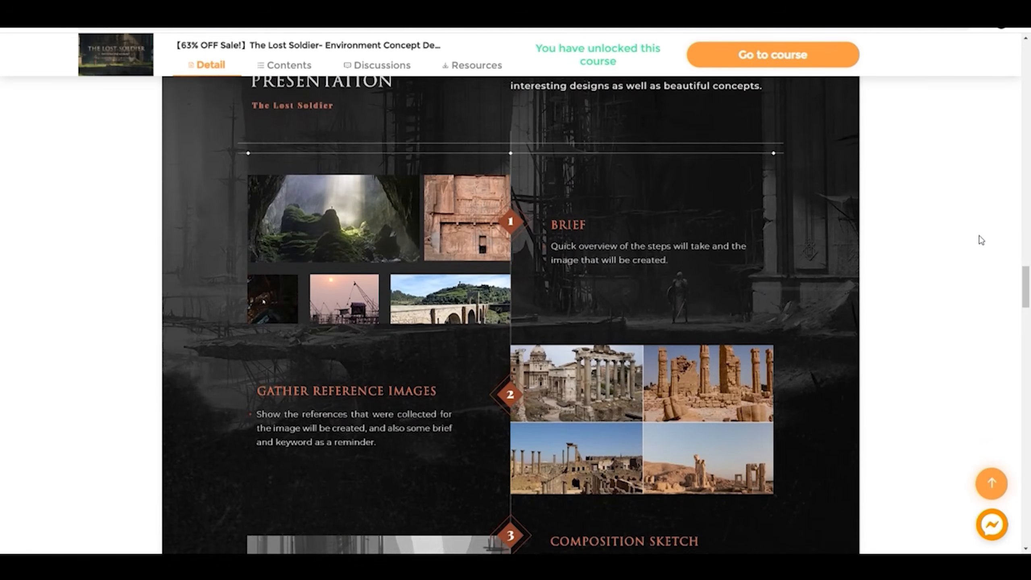
{"action": "scroll", "coordinate": [979, 240], "scroll_direction": "down", "scroll_amount": 5}
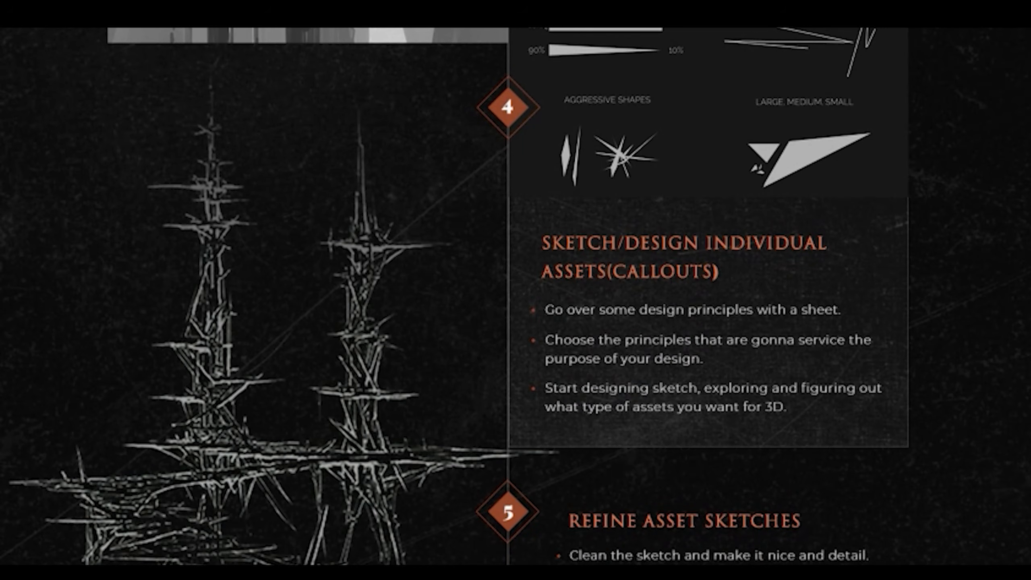
{"action": "scroll", "coordinate": [508, 297], "scroll_direction": "down", "scroll_amount": 12}
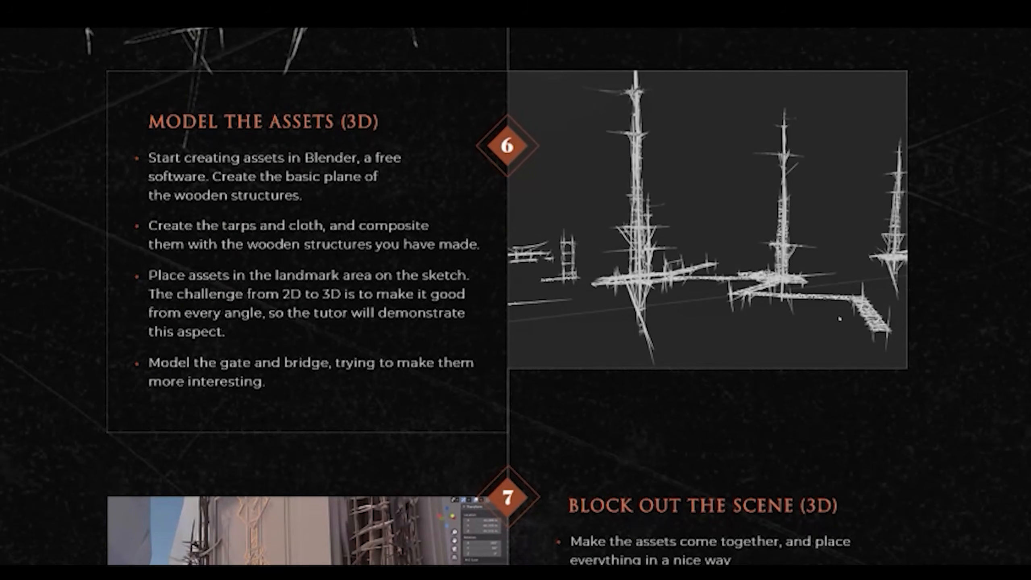
{"action": "scroll", "coordinate": [508, 296], "scroll_direction": "down", "scroll_amount": 15}
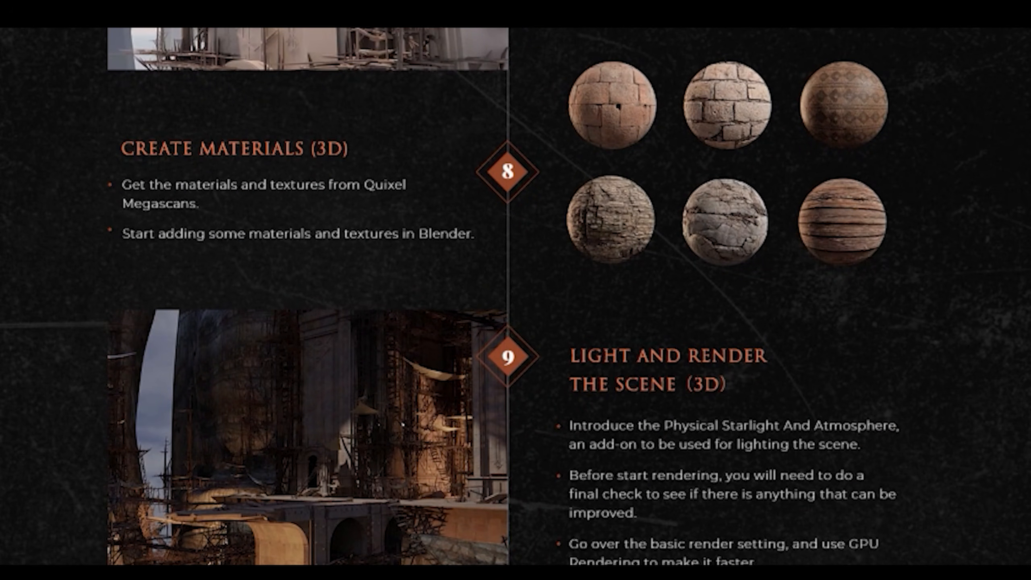
{"action": "scroll", "coordinate": [507, 296], "scroll_direction": "down", "scroll_amount": 15}
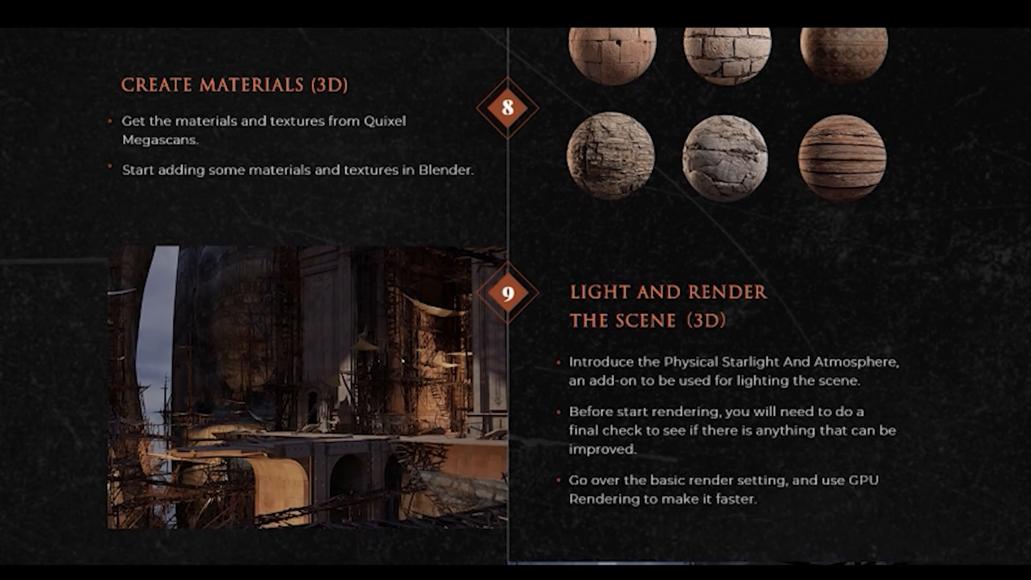
{"action": "scroll", "coordinate": [508, 296], "scroll_direction": "down", "scroll_amount": 10}
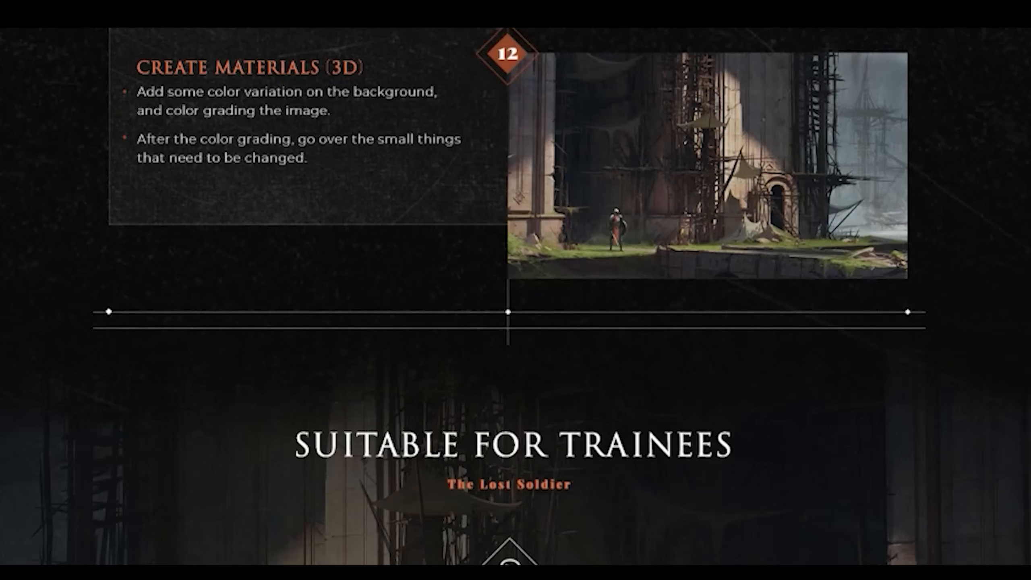
{"action": "scroll", "coordinate": [507, 297], "scroll_direction": "down", "scroll_amount": 10}
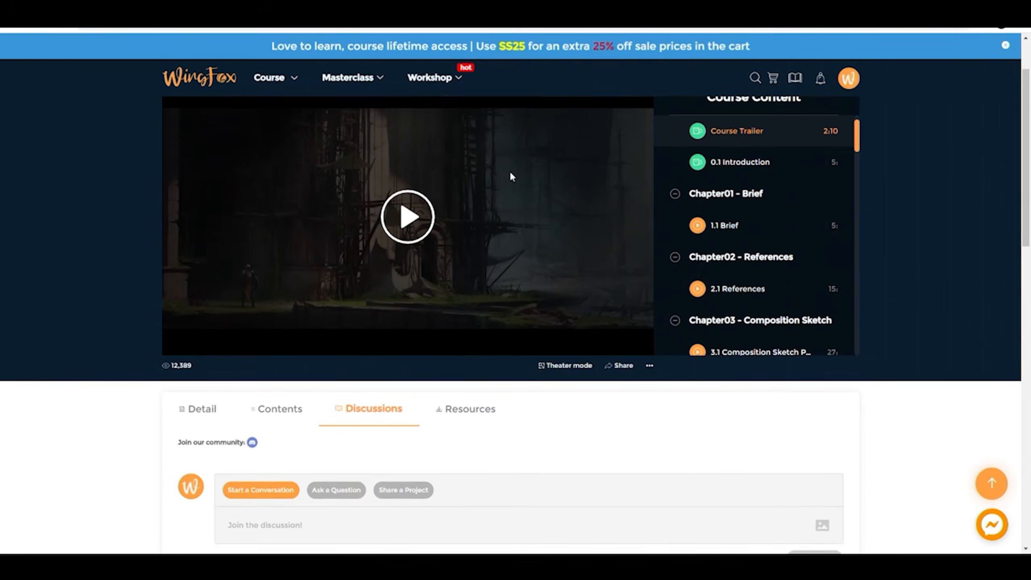
Look through the course's details, contents, discussions and lesson list, including the Chapter05 asset-building lessons
{"action": "scroll", "coordinate": [528, 179], "scroll_direction": "down", "scroll_amount": 3}
{"action": "left_click", "coordinate": [202, 275]}
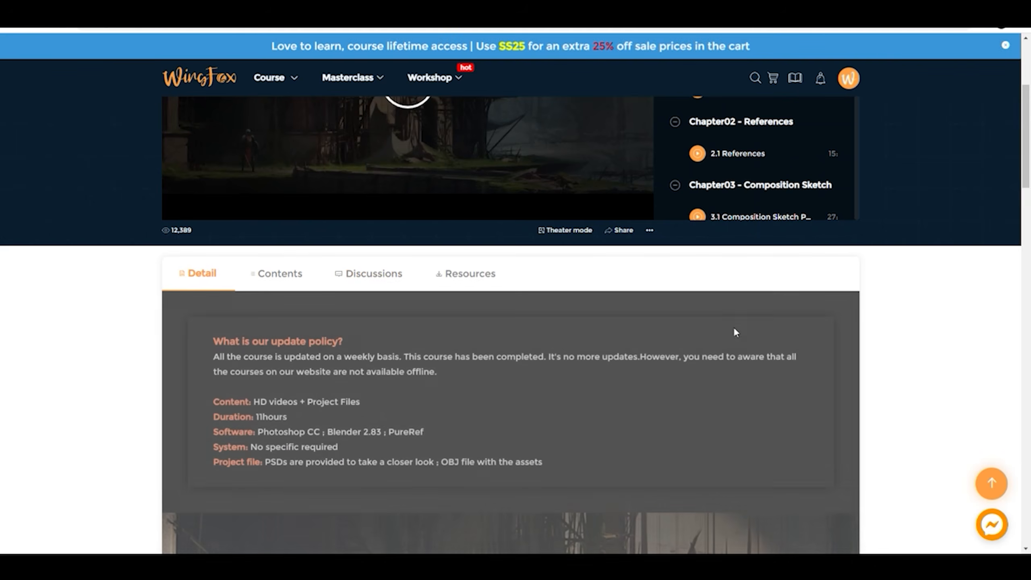
{"action": "scroll", "coordinate": [737, 260], "scroll_direction": "down", "scroll_amount": 5}
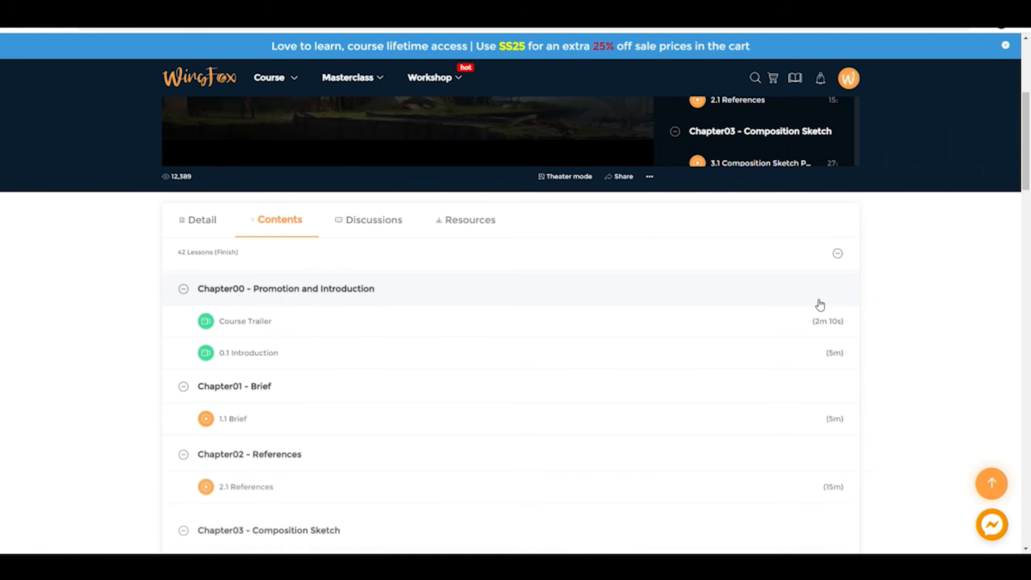
{"action": "scroll", "coordinate": [820, 304], "scroll_direction": "down", "scroll_amount": 20}
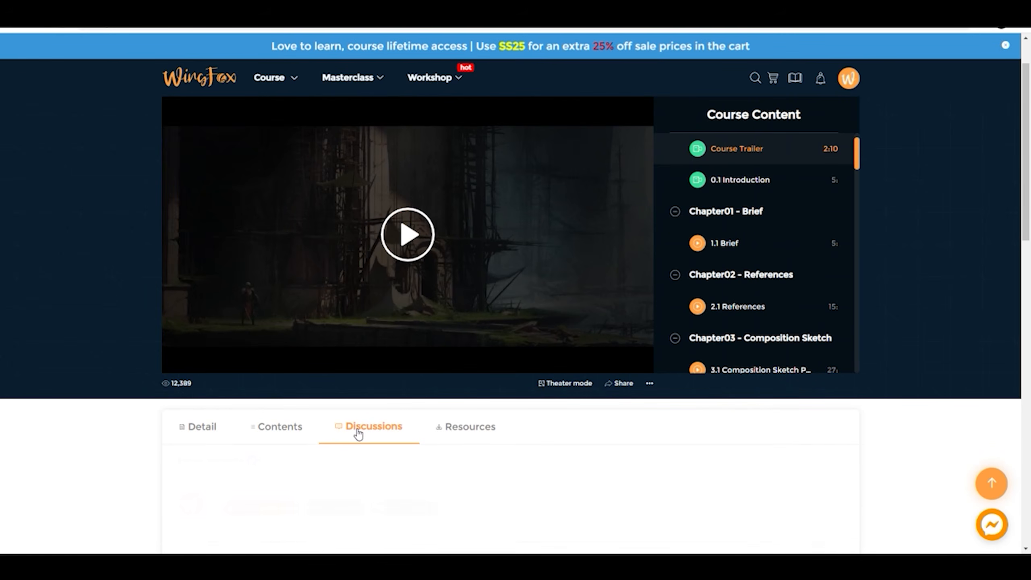
{"action": "scroll", "coordinate": [749, 323], "scroll_direction": "down", "scroll_amount": 10}
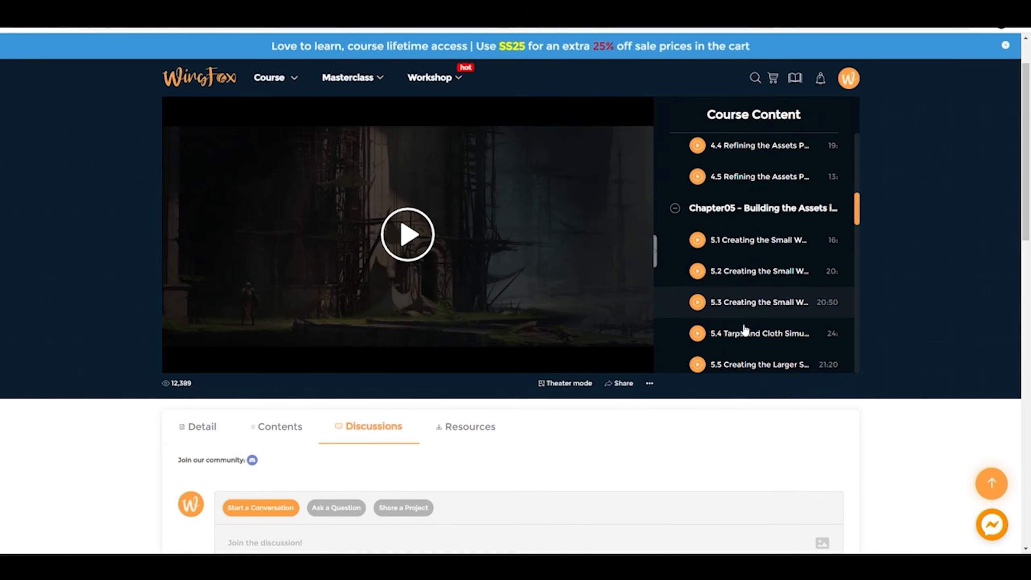
{"action": "scroll", "coordinate": [500, 448], "scroll_direction": "down", "scroll_amount": 8}
{"action": "scroll", "coordinate": [862, 406], "scroll_direction": "down", "scroll_amount": 4}
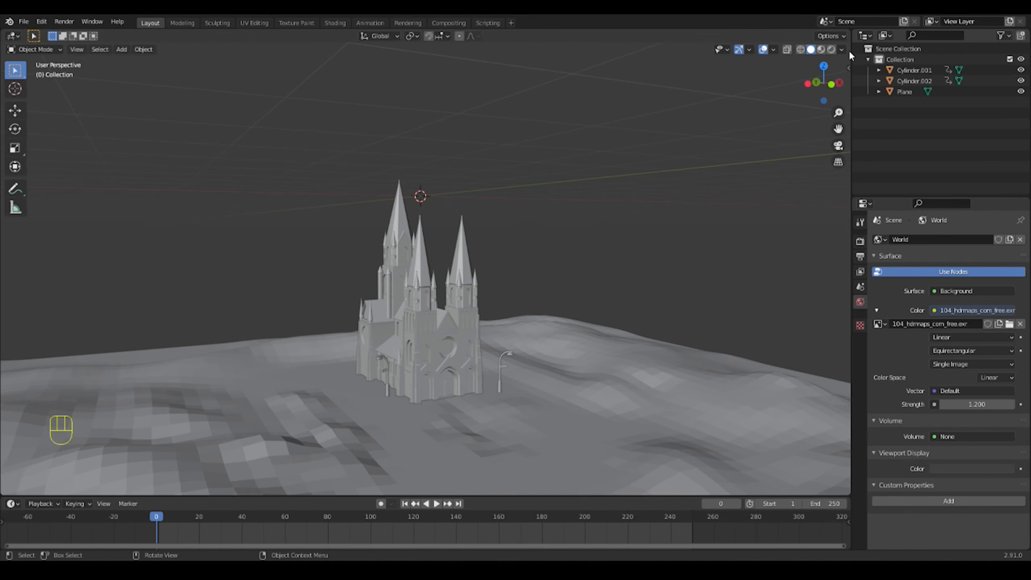
Switch to Blender and examine the cathedral scene in wireframe and solid viewport shading
{"action": "left_click", "coordinate": [800, 49]}
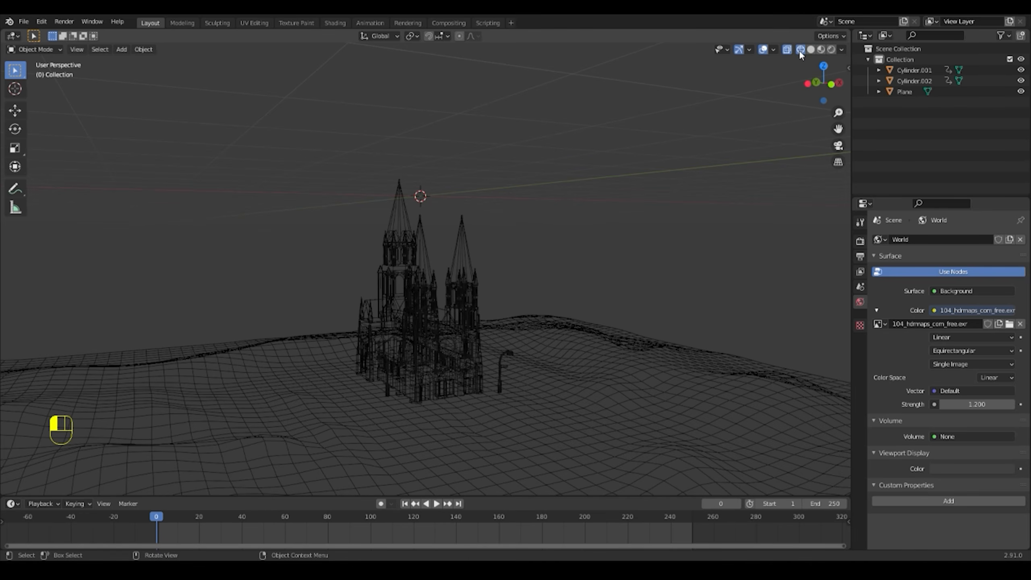
{"action": "middle_click_drag", "start_coordinate": [363, 406], "coordinate": [828, 400]}
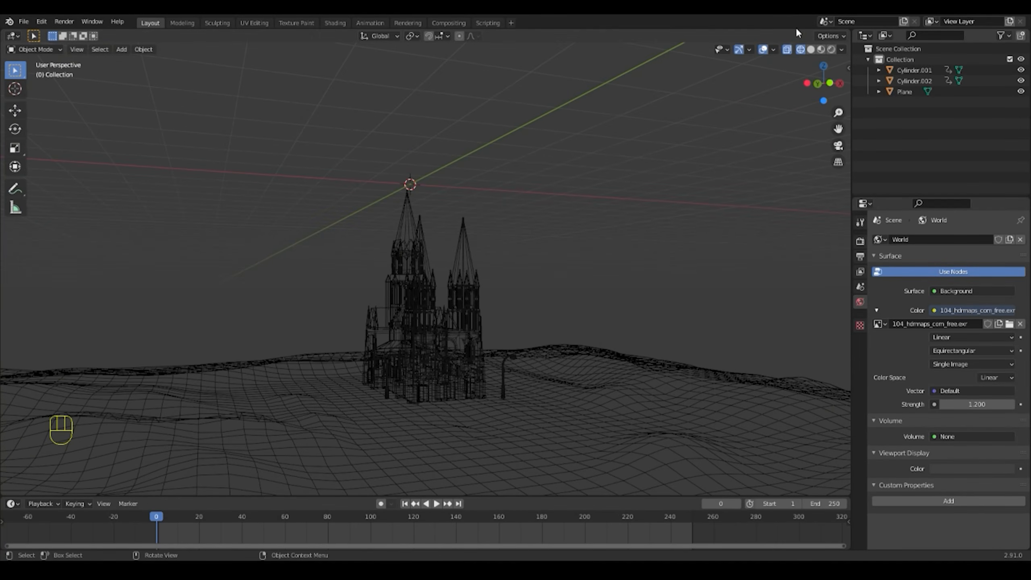
{"action": "left_click", "coordinate": [811, 50]}
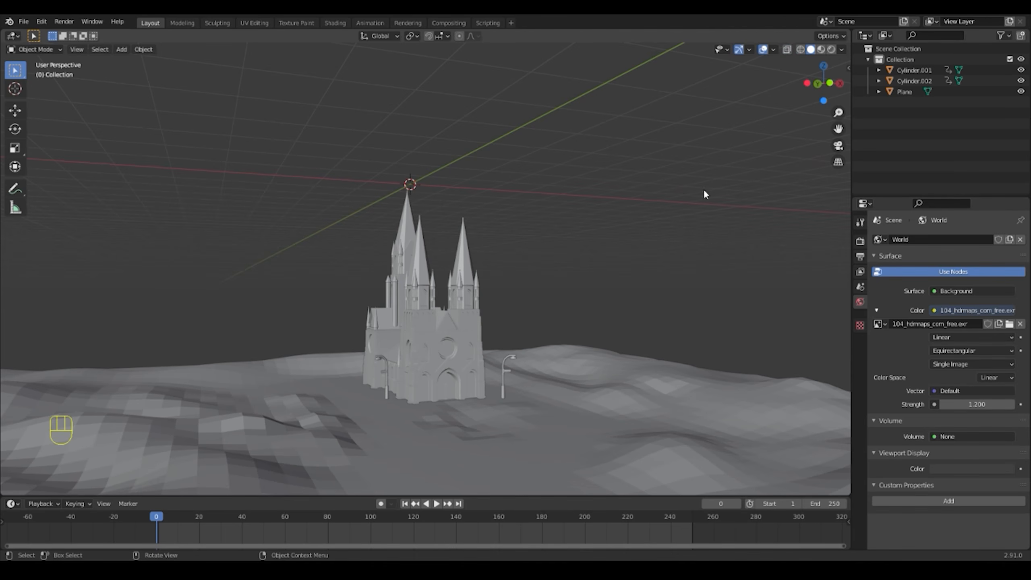
{"action": "middle_click_drag", "start_coordinate": [706, 194], "coordinate": [428, 356]}
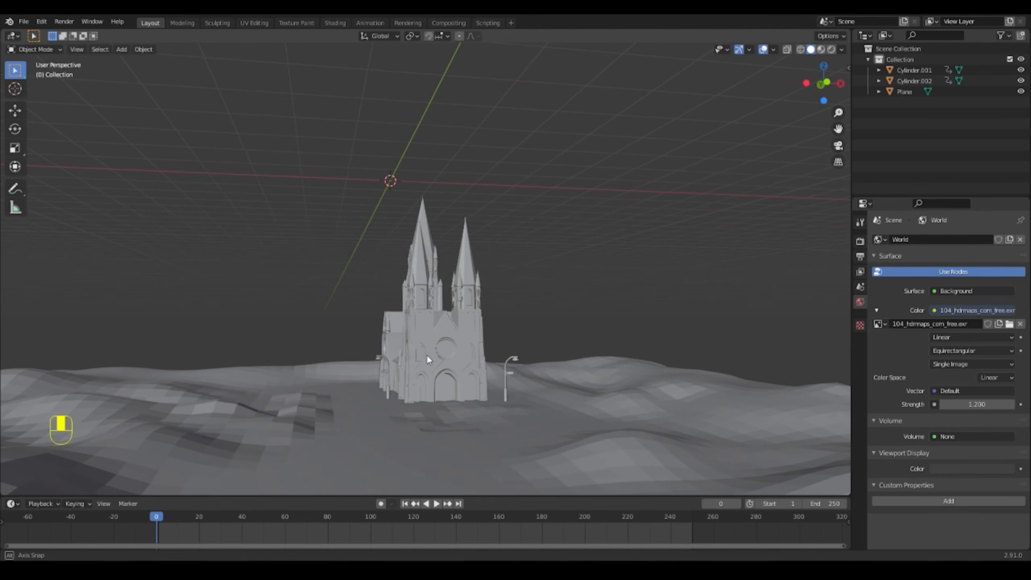
Examine the textured cathedral and terrain in Material Preview and Rendered viewport shading
{"action": "left_click", "coordinate": [822, 51]}
{"action": "middle_click_drag", "start_coordinate": [721, 162], "coordinate": [462, 344]}
{"action": "scroll", "coordinate": [462, 345], "scroll_direction": "up", "scroll_amount": 2}
{"action": "middle_click_drag", "start_coordinate": [463, 397], "coordinate": [465, 378], "text": "shift"}
{"action": "middle_click_drag", "start_coordinate": [458, 402], "coordinate": [447, 196]}
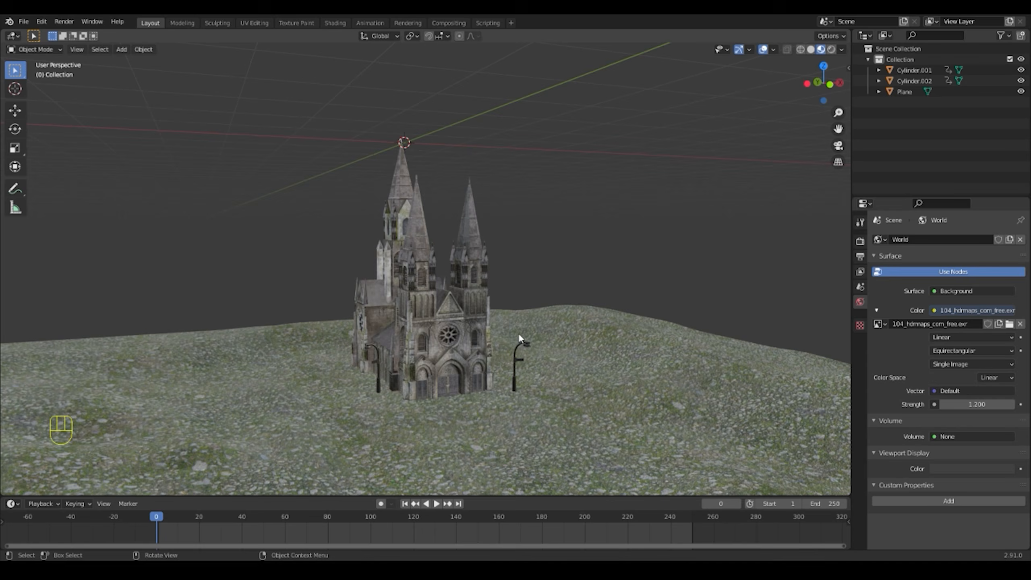
{"action": "middle_click_drag", "start_coordinate": [520, 338], "coordinate": [534, 369]}
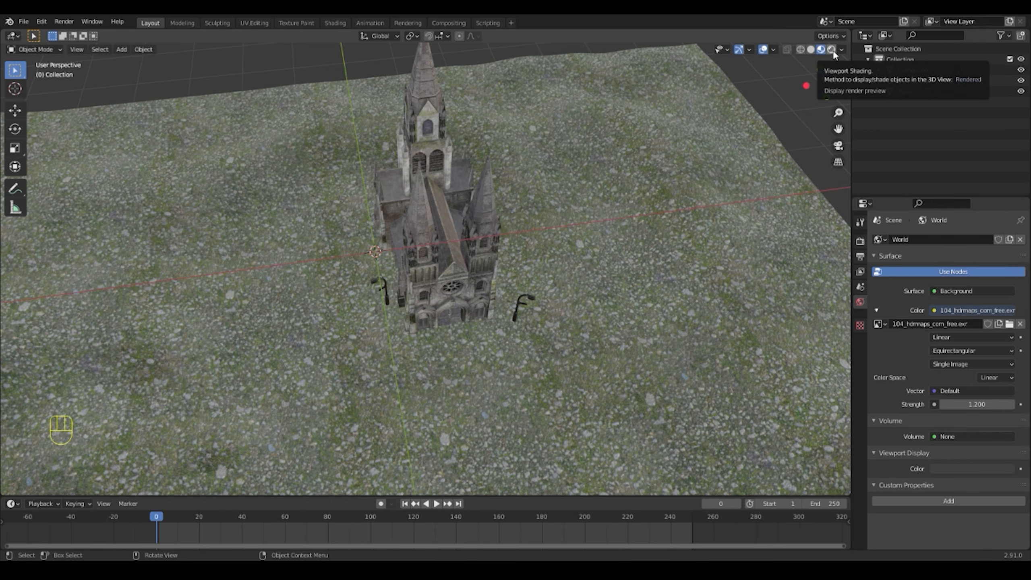
{"action": "middle_click_drag", "start_coordinate": [524, 348], "coordinate": [521, 293]}
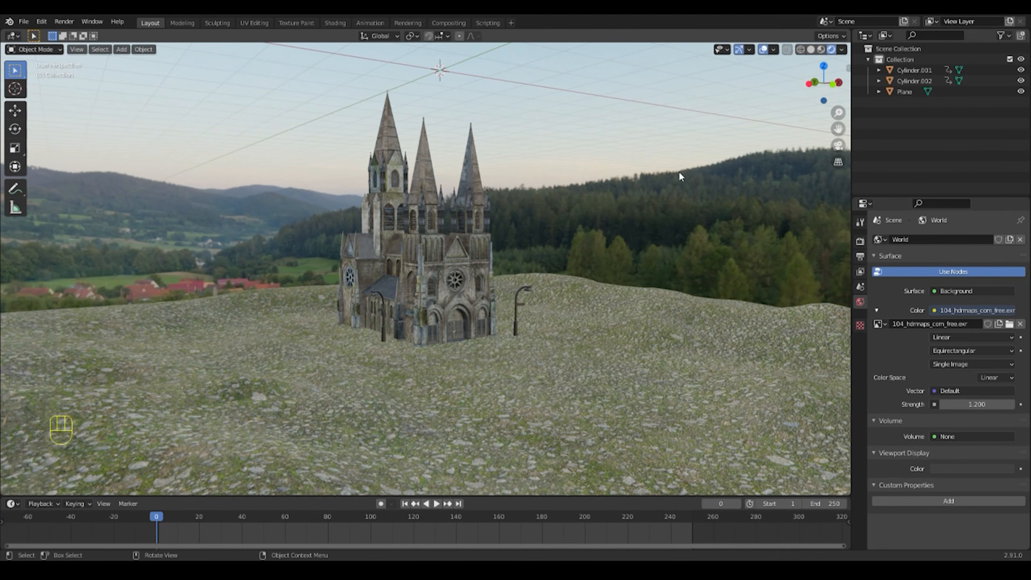
{"action": "middle_click_drag", "start_coordinate": [514, 201], "coordinate": [530, 283]}
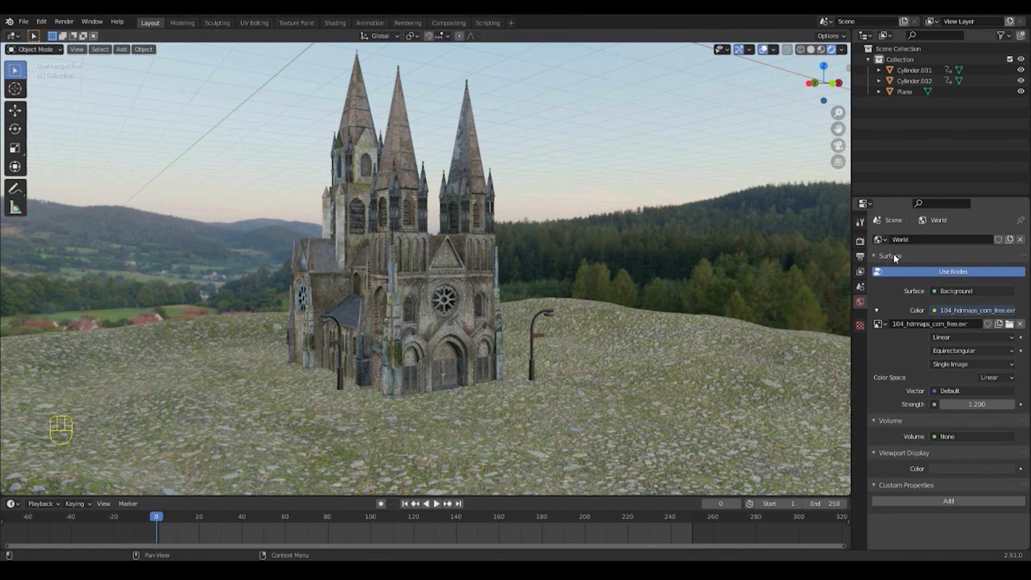
Set the scene's render engine to Cycles to preview the cathedral with path tracing
{"action": "left_click", "coordinate": [860, 241]}
{"action": "middle_click_drag", "start_coordinate": [676, 303], "coordinate": [641, 235]}
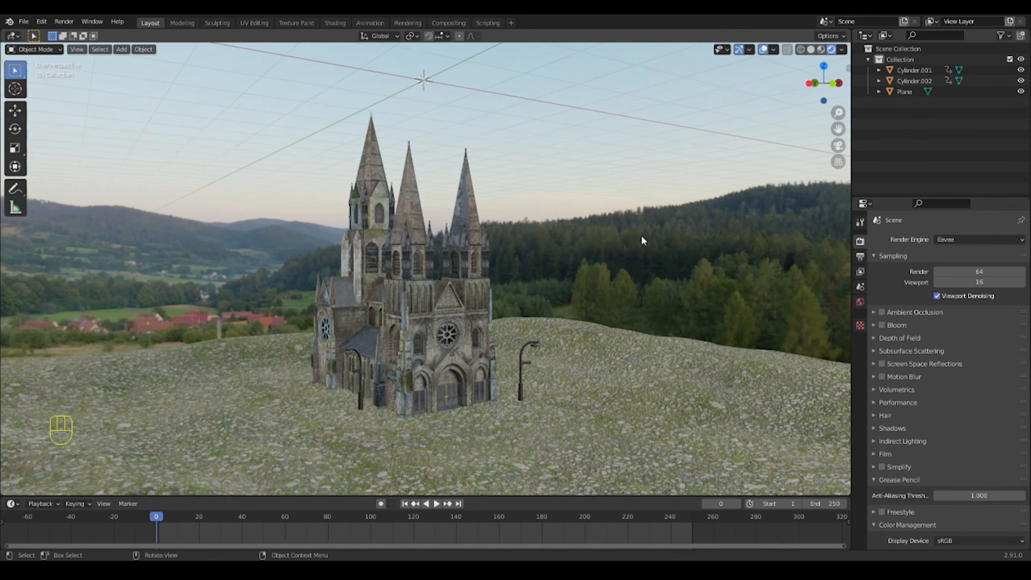
{"action": "left_click", "coordinate": [995, 239]}
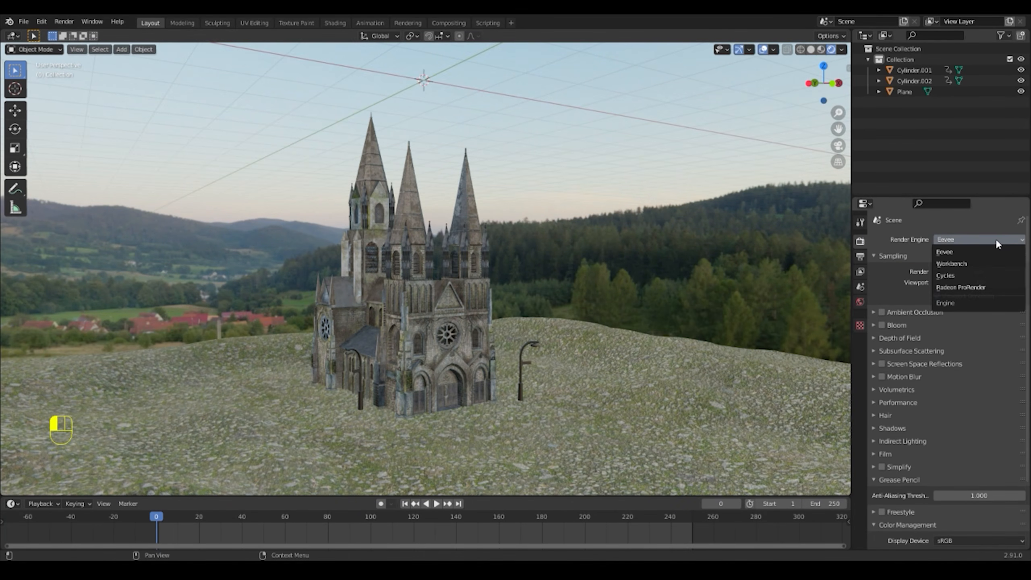
{"action": "left_click", "coordinate": [957, 278]}
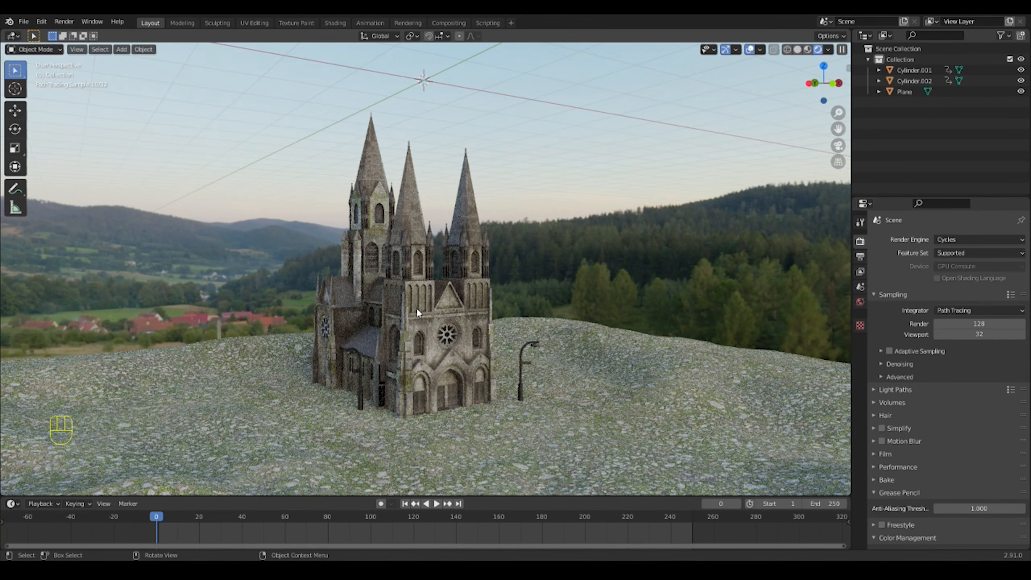
Unlink the image 104_hdrmaps_com_free.exr from the world's environment texture
{"action": "left_click", "coordinate": [860, 301]}
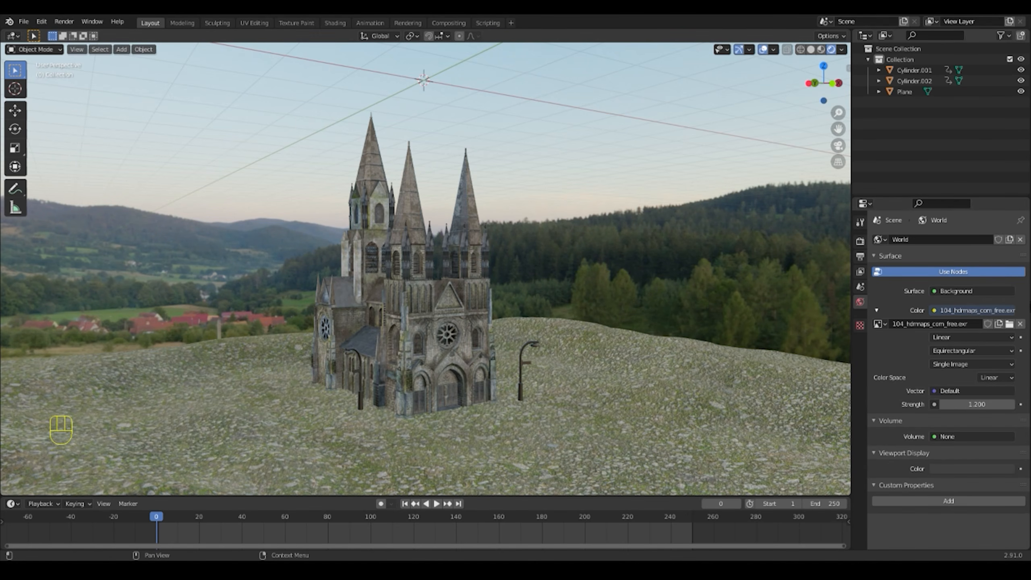
{"action": "left_click", "coordinate": [1021, 325]}
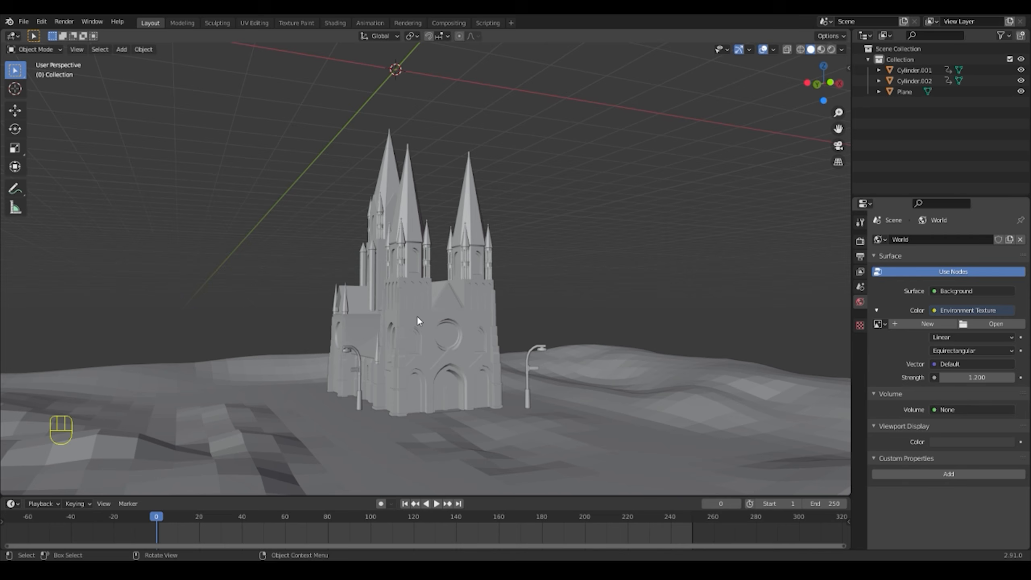
Enlarge the timeline area below the viewport and change it to the Shader Editor
{"action": "scroll", "coordinate": [424, 343], "scroll_direction": "down", "scroll_amount": 1}
{"action": "middle_click_drag", "start_coordinate": [354, 315], "coordinate": [389, 338]}
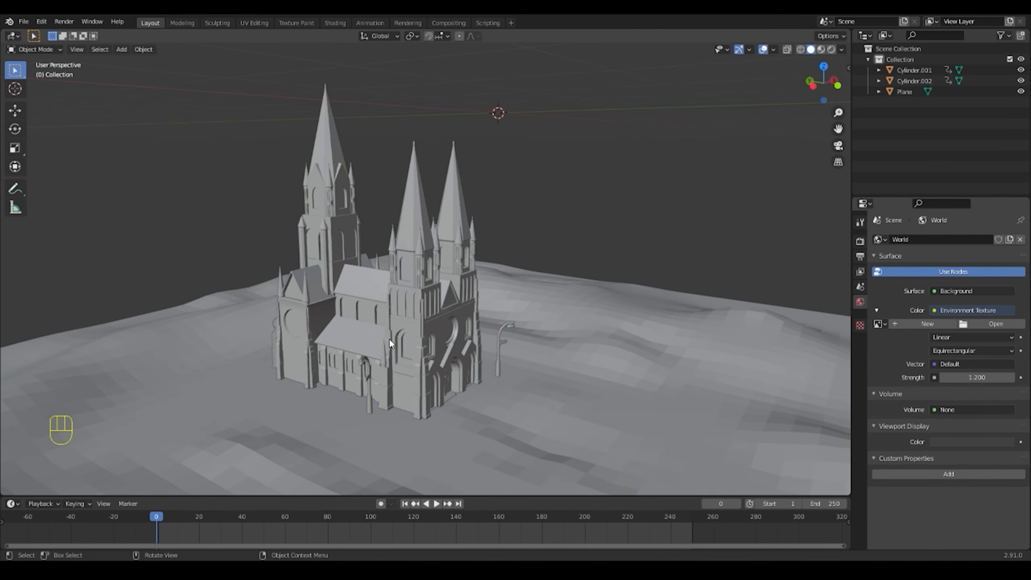
{"action": "left_click_drag", "start_coordinate": [530, 496], "coordinate": [536, 387]}
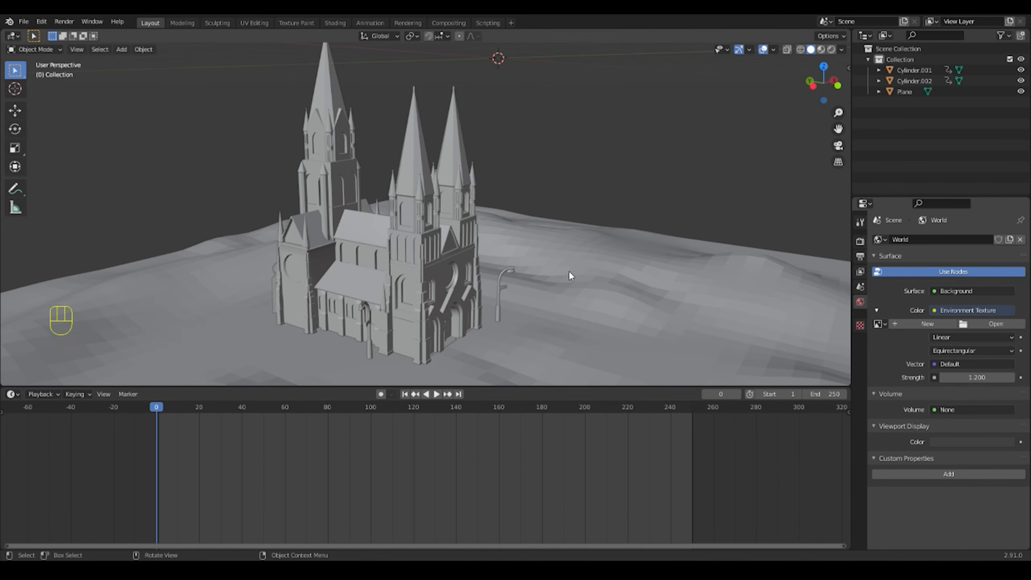
{"action": "left_click", "coordinate": [14, 393]}
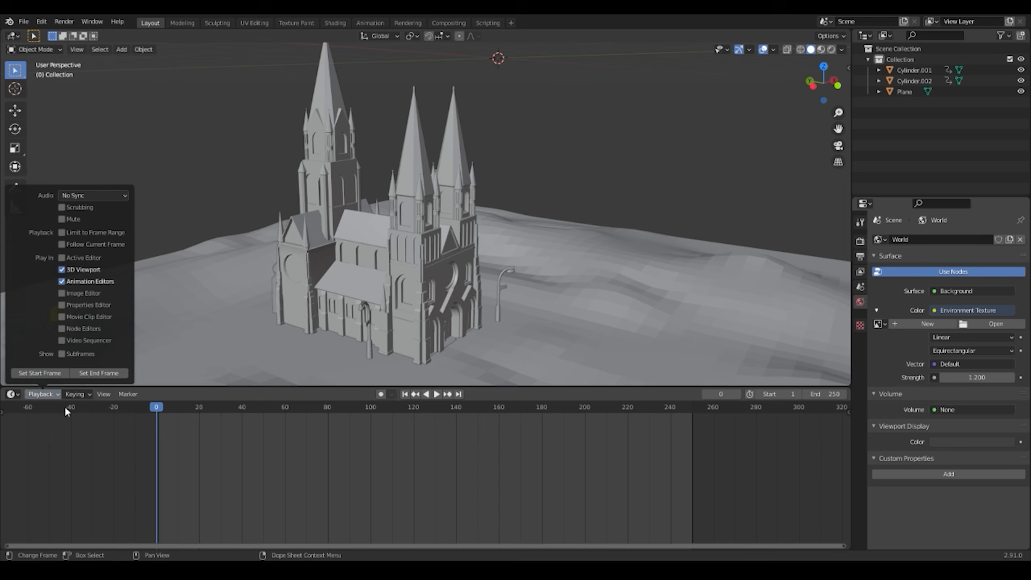
{"action": "left_click", "coordinate": [12, 396]}
{"action": "left_click", "coordinate": [64, 484]}
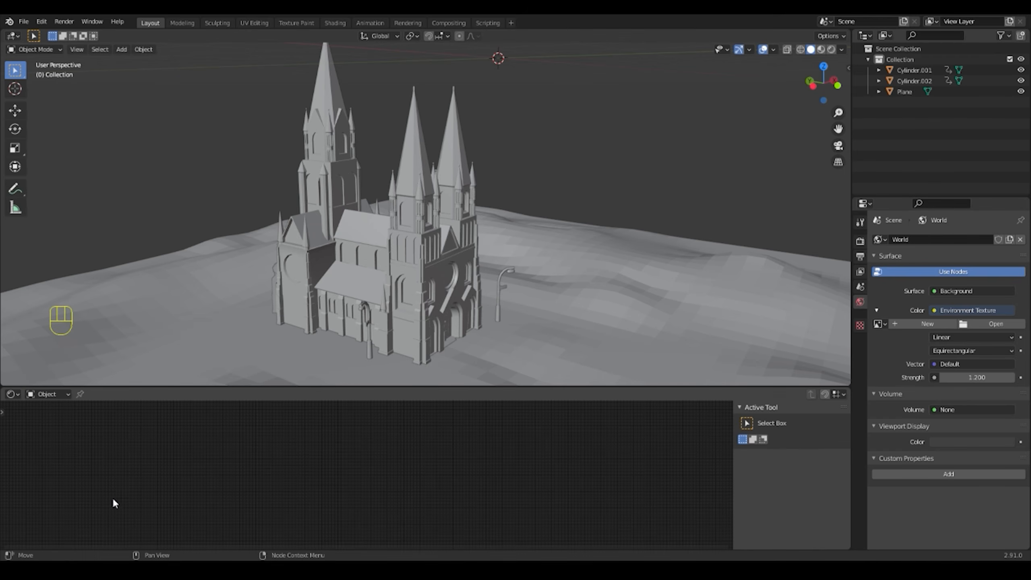
Select the cathedral and examine the node tree of its Material.001, from the image textures to the Principled BSDF
{"action": "left_click", "coordinate": [389, 220]}
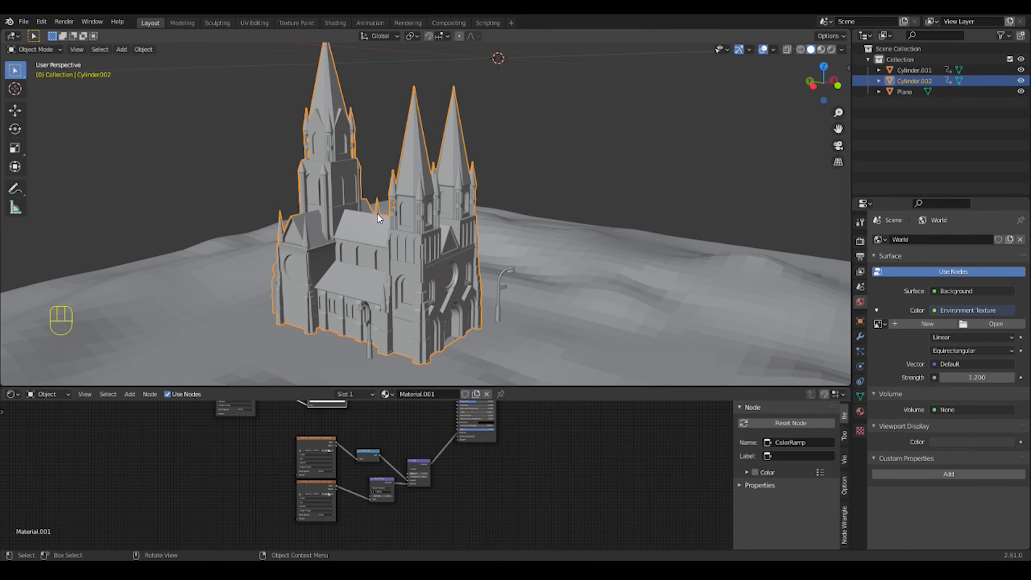
{"action": "left_click", "coordinate": [859, 412]}
{"action": "middle_click_drag", "start_coordinate": [467, 468], "coordinate": [463, 541], "text": "shift"}
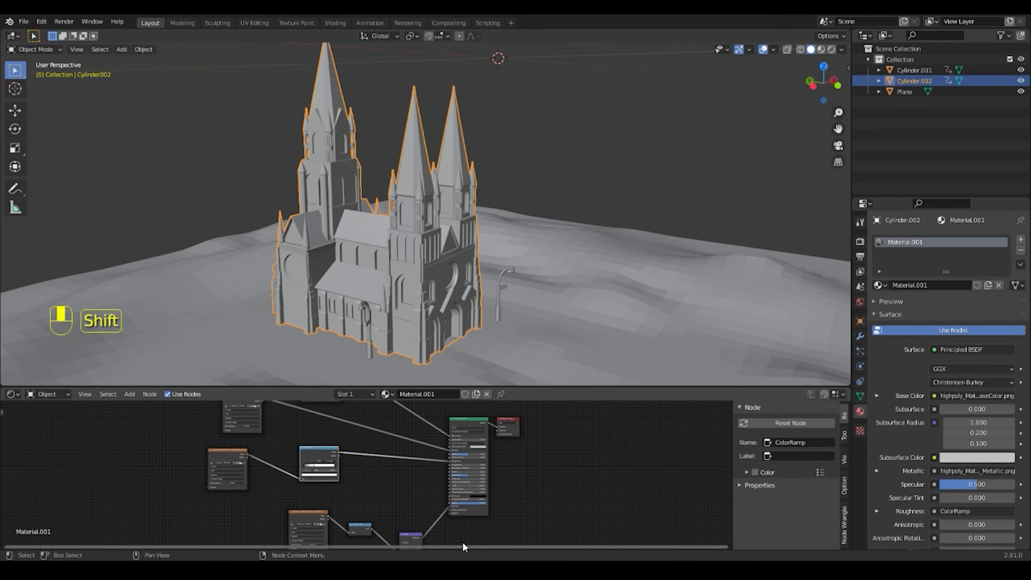
{"action": "scroll", "coordinate": [468, 467], "scroll_direction": "down", "scroll_amount": 7}
{"action": "middle_click_drag", "start_coordinate": [444, 494], "coordinate": [487, 529], "text": "shift"}
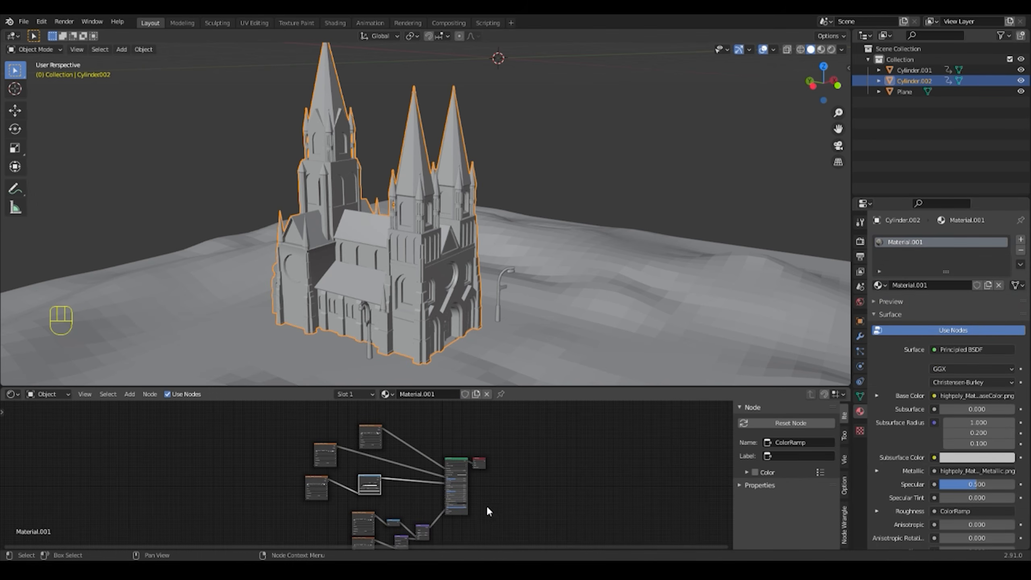
{"action": "scroll", "coordinate": [485, 498], "scroll_direction": "down", "scroll_amount": 4}
{"action": "middle_click_drag", "start_coordinate": [482, 489], "coordinate": [560, 407], "text": "shift"}
{"action": "scroll", "coordinate": [494, 444], "scroll_direction": "up", "scroll_amount": 10}
{"action": "middle_click_drag", "start_coordinate": [438, 445], "coordinate": [451, 497], "text": "shift"}
{"action": "scroll", "coordinate": [410, 426], "scroll_direction": "down", "scroll_amount": 2}
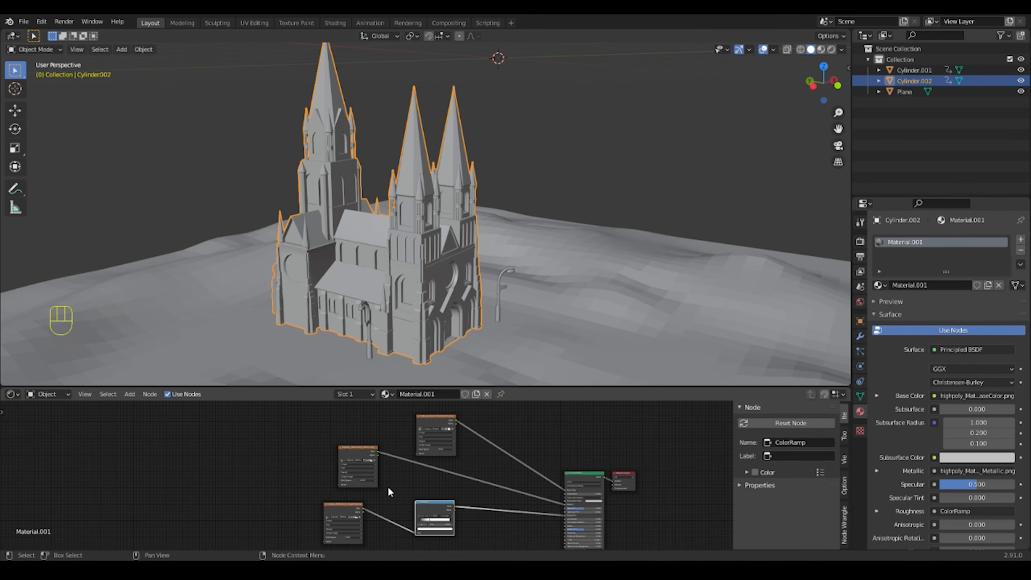
{"action": "middle_click_drag", "start_coordinate": [383, 480], "coordinate": [389, 389], "text": "shift"}
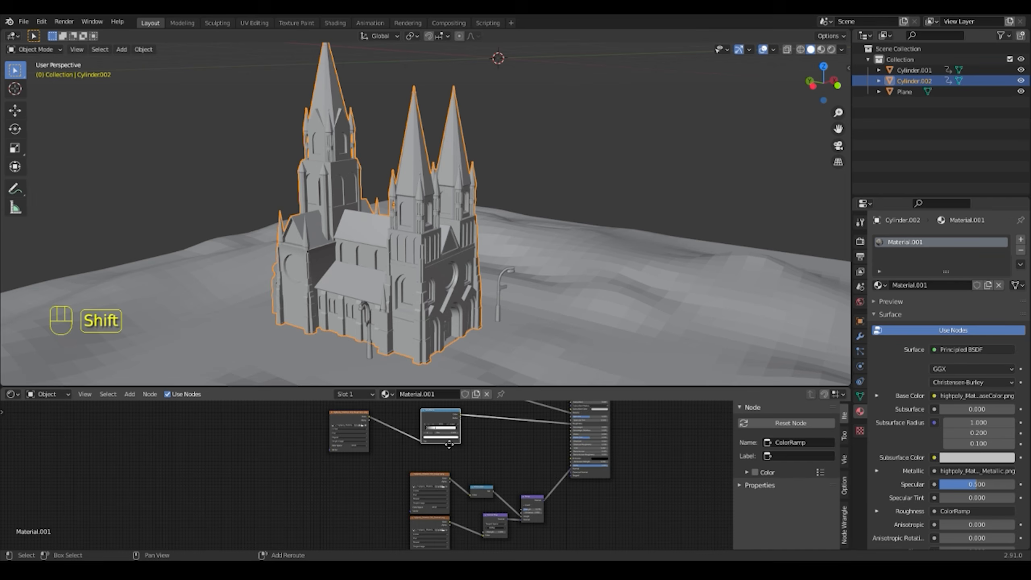
{"action": "middle_click_drag", "start_coordinate": [436, 521], "coordinate": [418, 475], "text": "shift"}
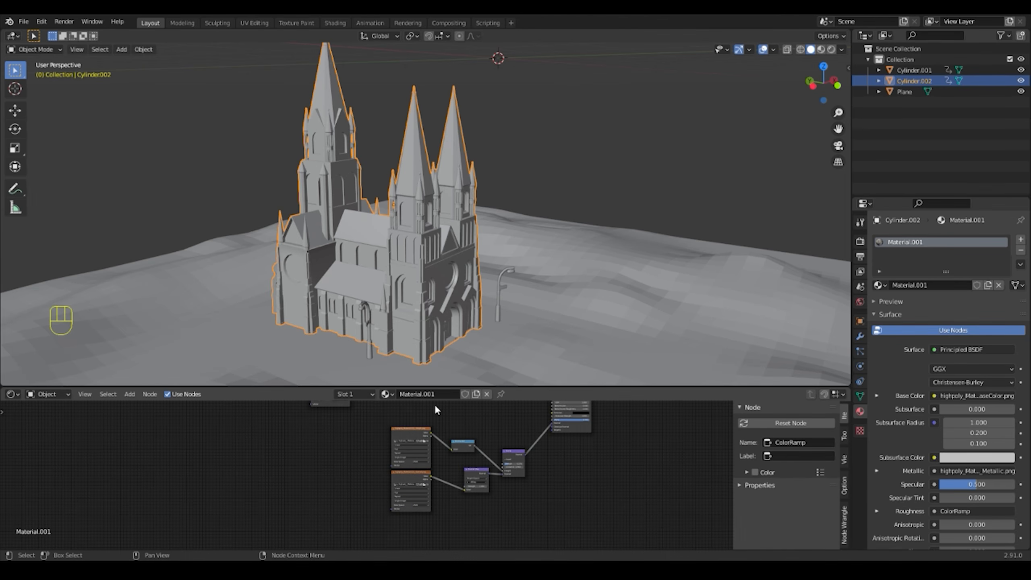
Switch to the Shading workspace and bring the textured cathedral into view
{"action": "middle_click_drag", "start_coordinate": [507, 325], "coordinate": [582, 261]}
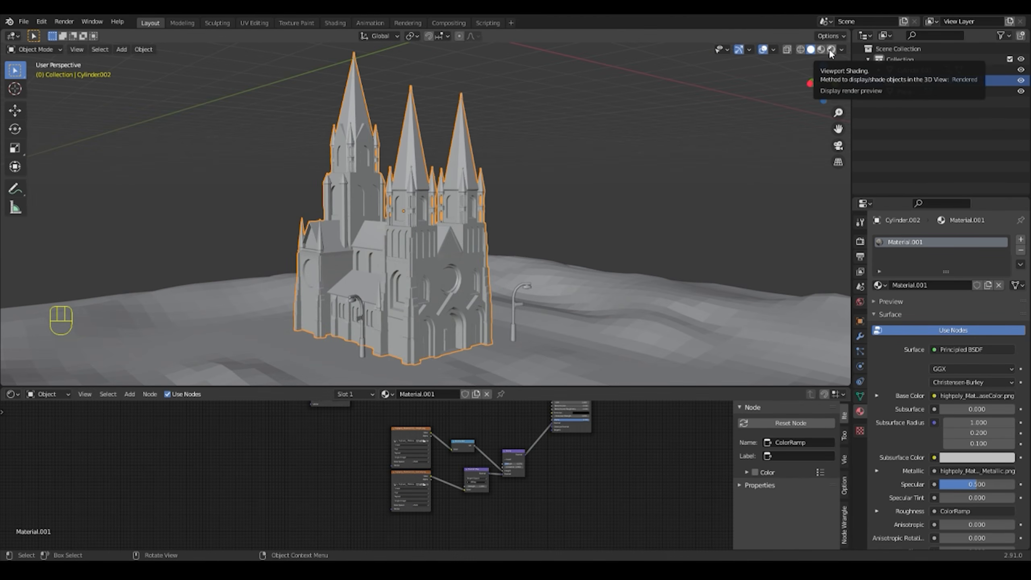
{"action": "left_click", "coordinate": [334, 22]}
{"action": "middle_click_drag", "start_coordinate": [534, 328], "coordinate": [612, 309]}
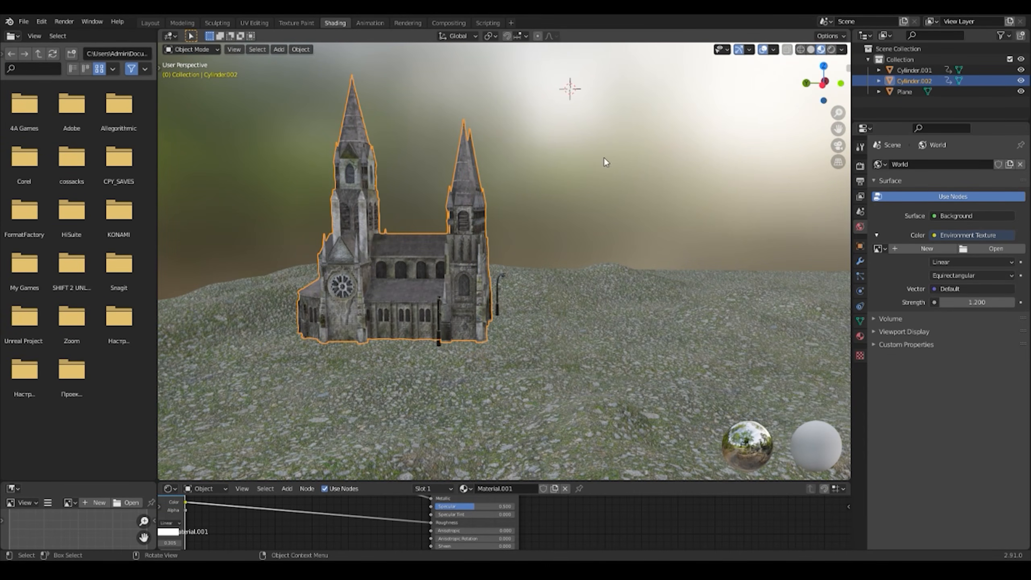
{"action": "scroll", "coordinate": [561, 240], "scroll_direction": "down", "scroll_amount": 2}
{"action": "middle_click_drag", "start_coordinate": [560, 240], "coordinate": [520, 226]}
{"action": "scroll", "coordinate": [521, 226], "scroll_direction": "up", "scroll_amount": 2}
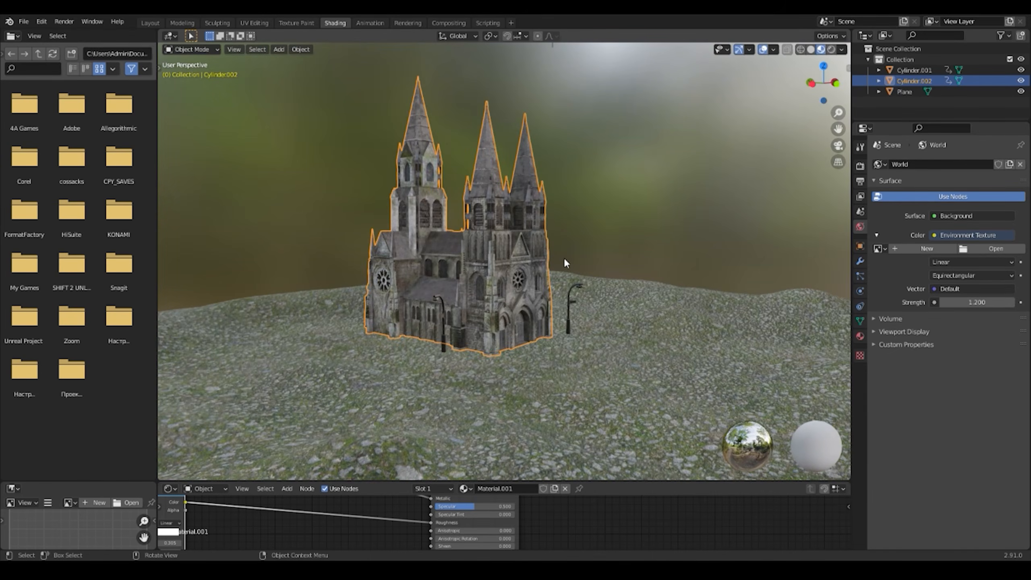
Examine the cathedral's textured facade and the surrounding terrain up close and from a distance
{"action": "middle_click_drag", "start_coordinate": [564, 258], "coordinate": [526, 228]}
{"action": "scroll", "coordinate": [526, 228], "scroll_direction": "up", "scroll_amount": 2}
{"action": "scroll", "coordinate": [527, 227], "scroll_direction": "up", "scroll_amount": 2}
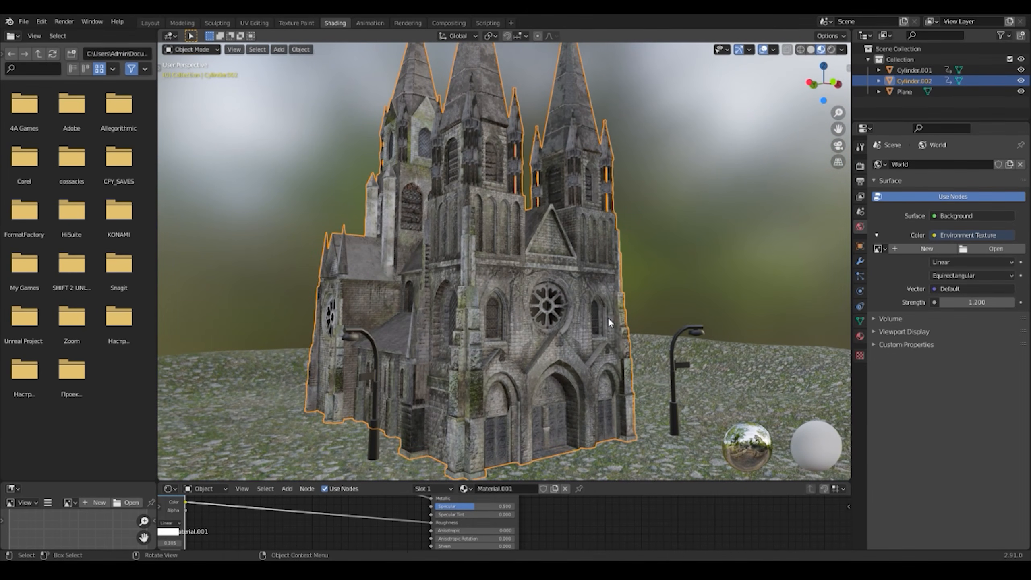
{"action": "scroll", "coordinate": [609, 319], "scroll_direction": "up", "scroll_amount": 1}
{"action": "middle_click_drag", "start_coordinate": [631, 340], "coordinate": [596, 256], "text": "shift"}
{"action": "scroll", "coordinate": [595, 257], "scroll_direction": "down", "scroll_amount": 6}
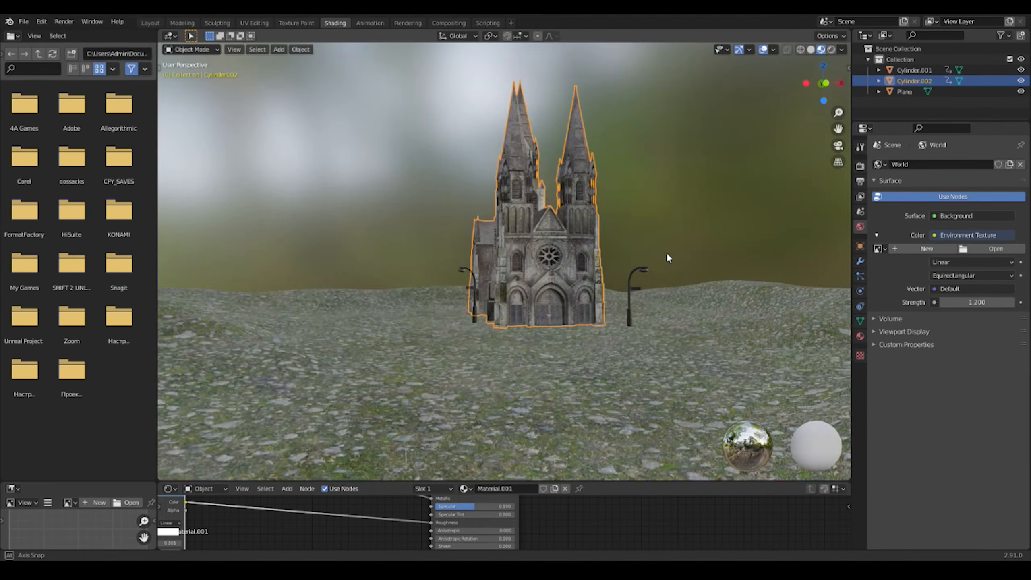
{"action": "middle_click_drag", "start_coordinate": [667, 253], "coordinate": [664, 302]}
{"action": "scroll", "coordinate": [558, 297], "scroll_direction": "up", "scroll_amount": 2}
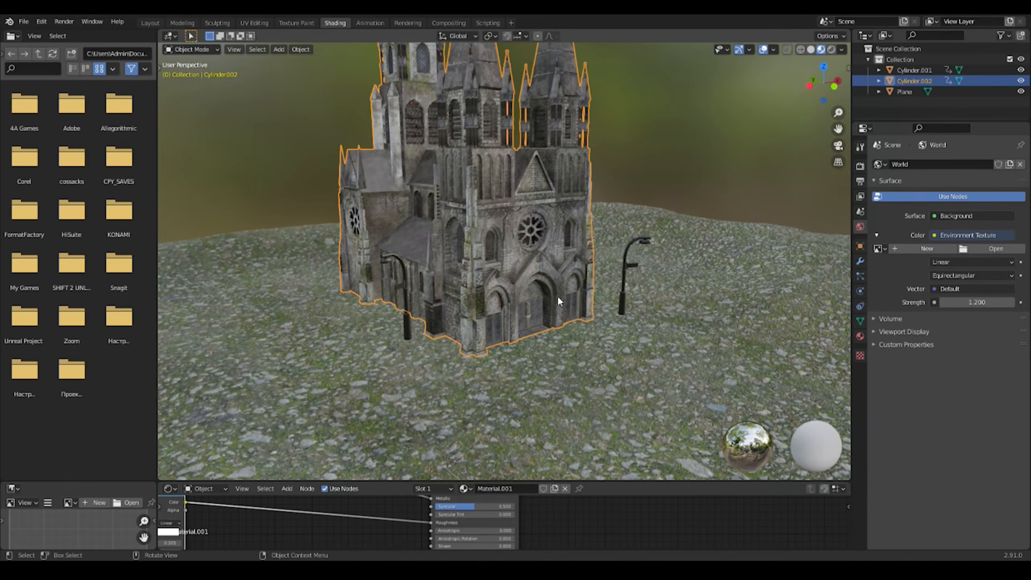
{"action": "middle_click_drag", "start_coordinate": [559, 297], "coordinate": [512, 296]}
{"action": "scroll", "coordinate": [543, 255], "scroll_direction": "down", "scroll_amount": 2}
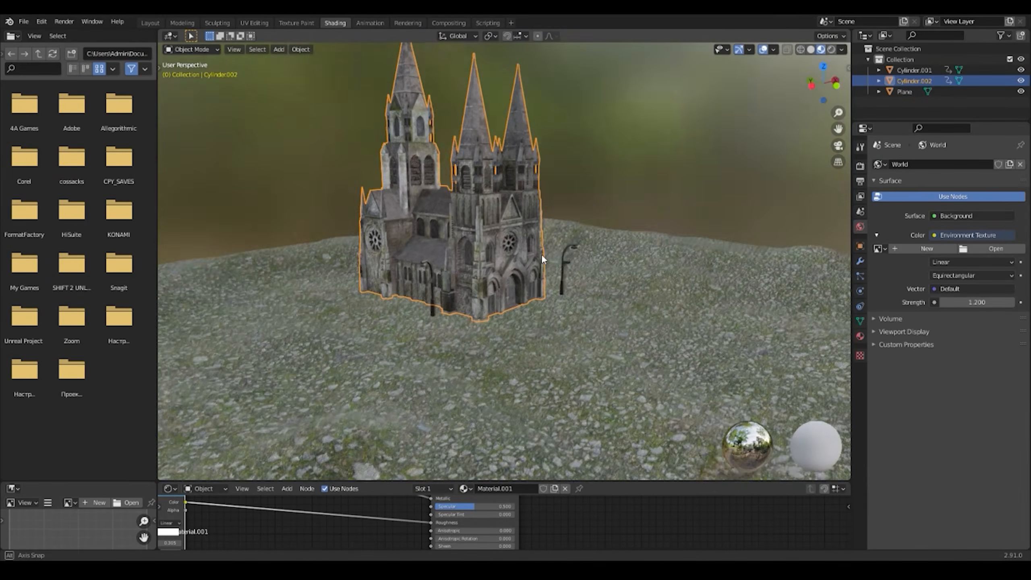
{"action": "scroll", "coordinate": [510, 371], "scroll_direction": "down", "scroll_amount": 3}
{"action": "middle_click_drag", "start_coordinate": [542, 255], "coordinate": [573, 358]}
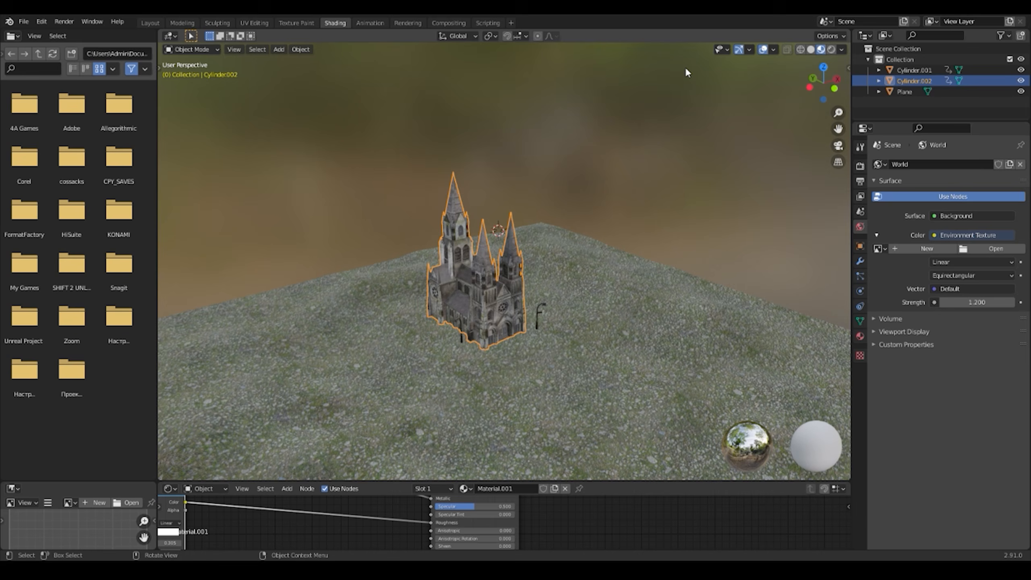
Display the scene in Solid shading and open the material properties of the terrain plane
{"action": "left_click", "coordinate": [810, 50]}
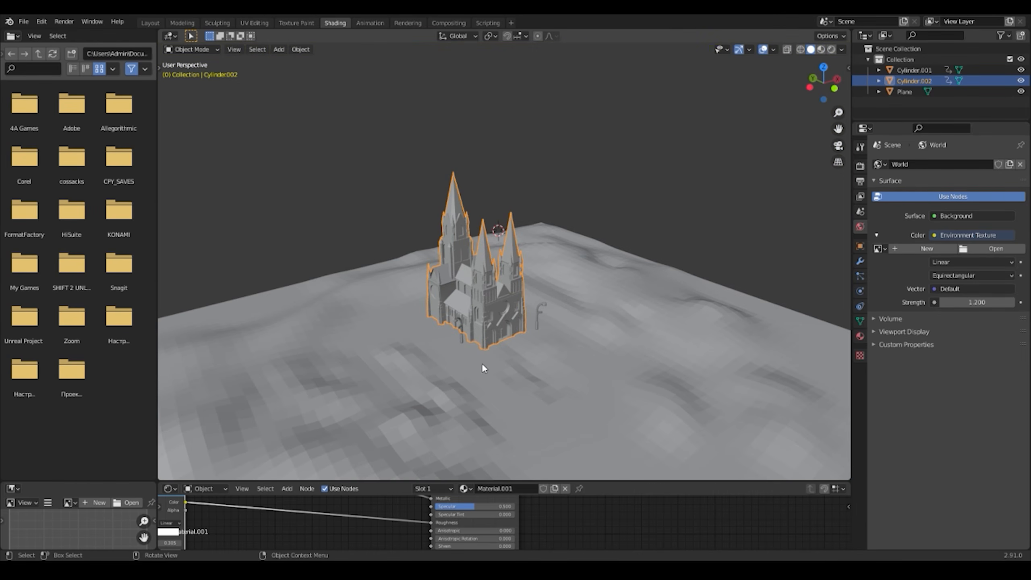
{"action": "left_click", "coordinate": [648, 223]}
{"action": "middle_click_drag", "start_coordinate": [522, 325], "coordinate": [533, 375]}
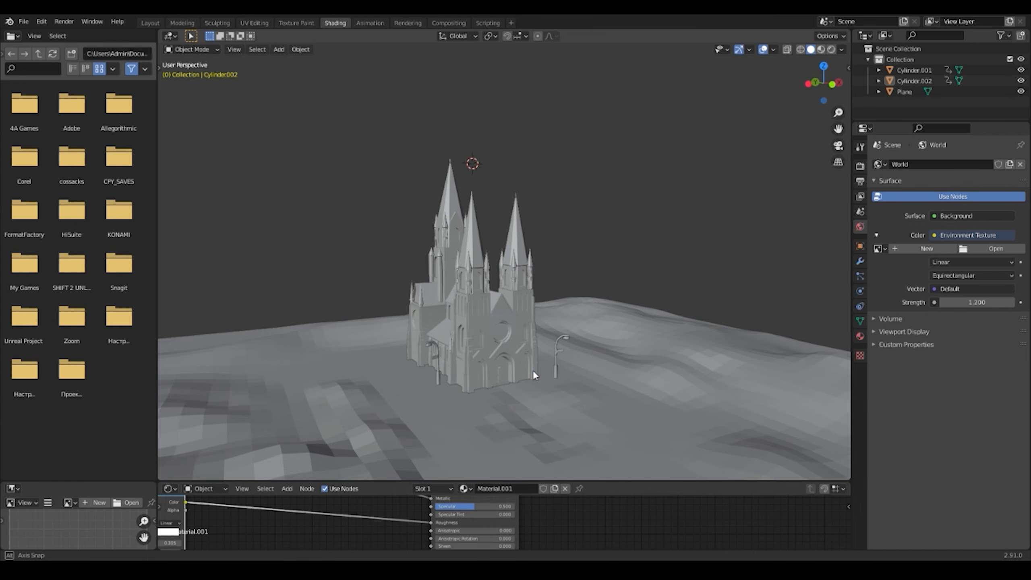
{"action": "left_click", "coordinate": [772, 366]}
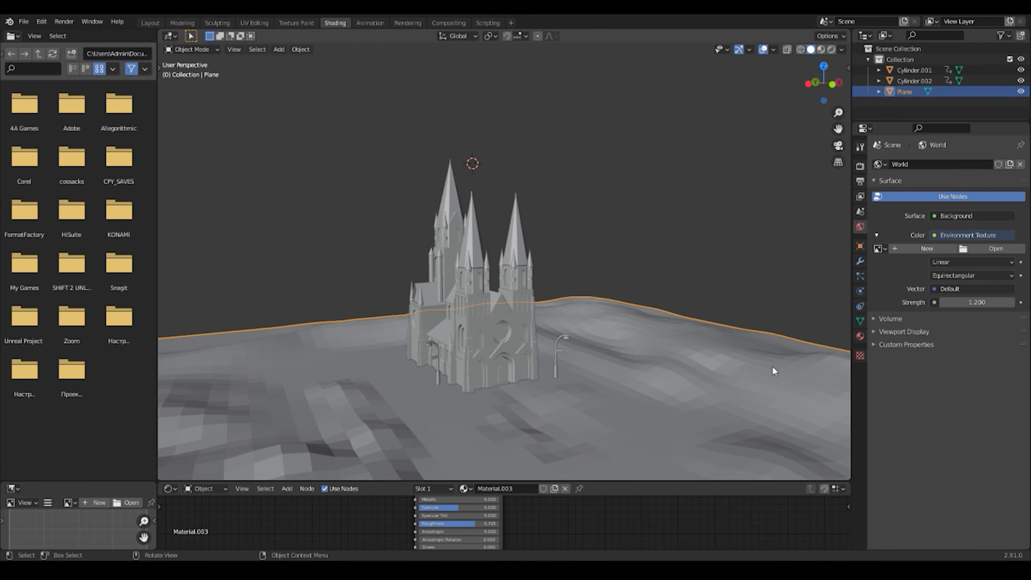
{"action": "left_click", "coordinate": [859, 336]}
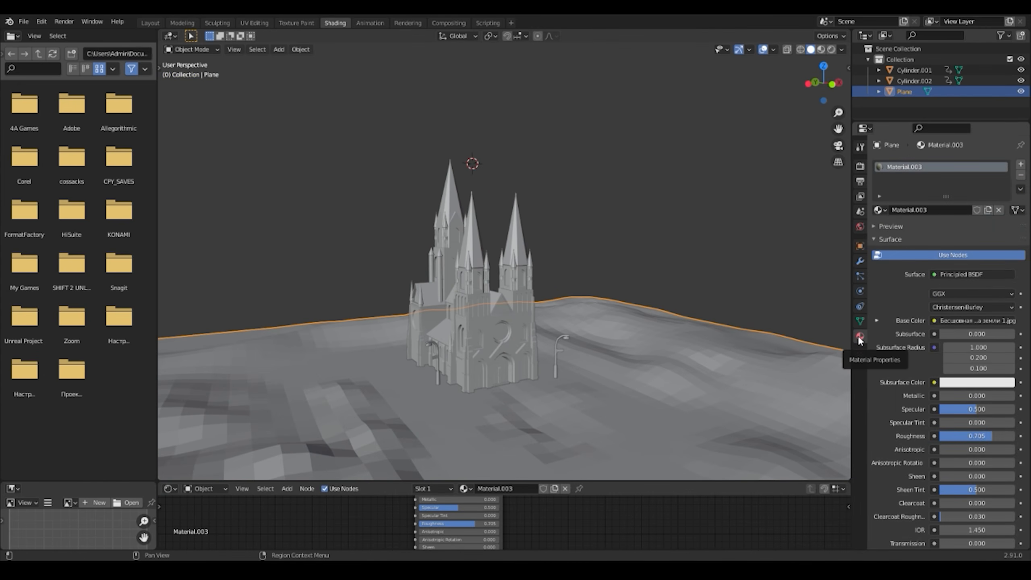
Add a second material slot to the terrain plane and create a new material in it
{"action": "left_click", "coordinate": [1020, 166]}
{"action": "left_click", "coordinate": [957, 232]}
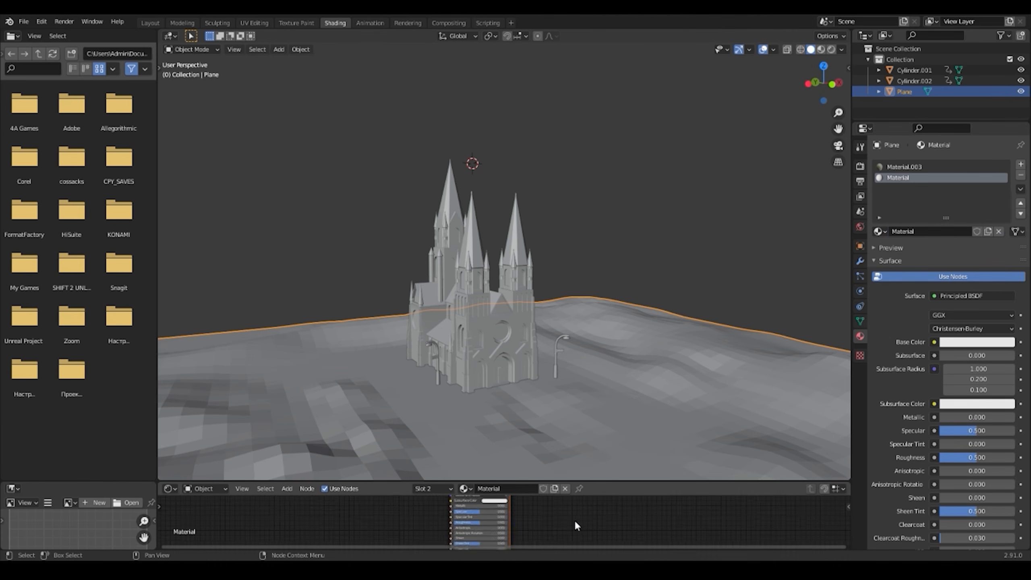
Enlarge the Shader Editor and darken the new material's Base Color to a mid grey with value 0.525
{"action": "scroll", "coordinate": [543, 502], "scroll_direction": "down", "scroll_amount": 3}
{"action": "left_click_drag", "start_coordinate": [616, 482], "coordinate": [616, 323]}
{"action": "scroll", "coordinate": [540, 460], "scroll_direction": "up", "scroll_amount": 4}
{"action": "left_click", "coordinate": [522, 425]}
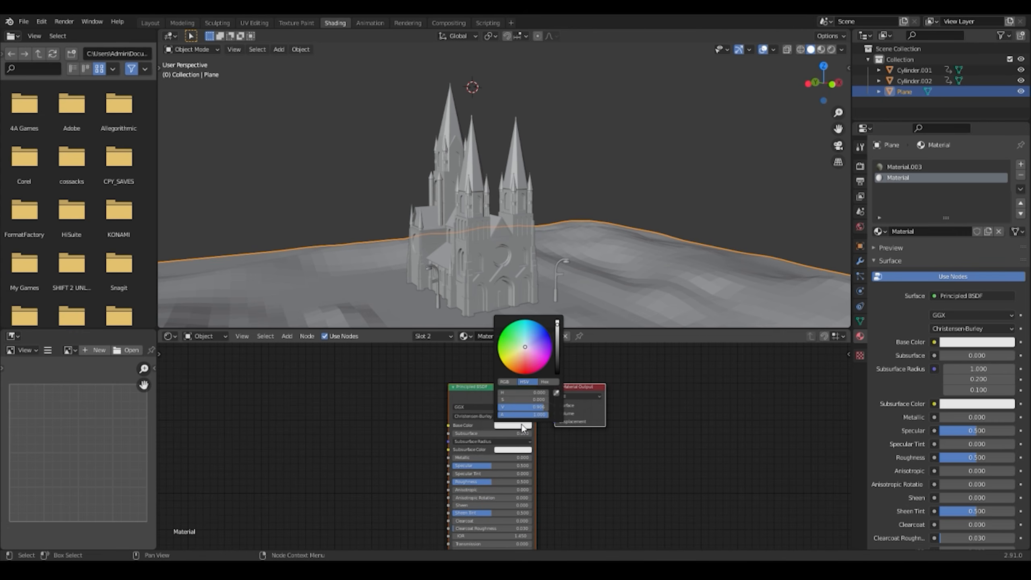
{"action": "left_click", "coordinate": [558, 350]}
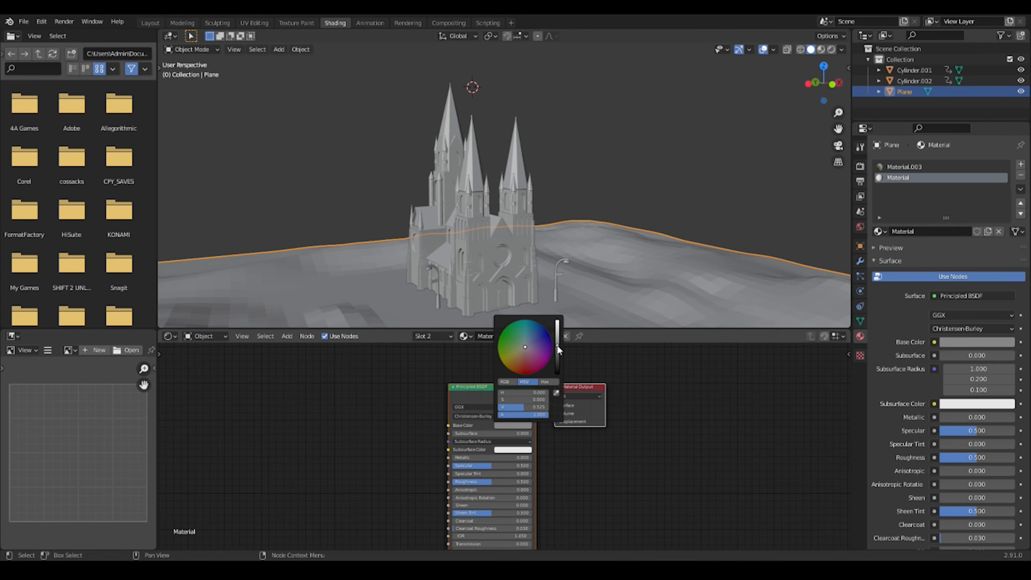
Select the terrain's entire mesh with X-ray in Edit Mode, assign the new material to it, and return to Object Mode
{"action": "key", "text": "Tab"}
{"action": "scroll", "coordinate": [564, 229], "scroll_direction": "down", "scroll_amount": 10}
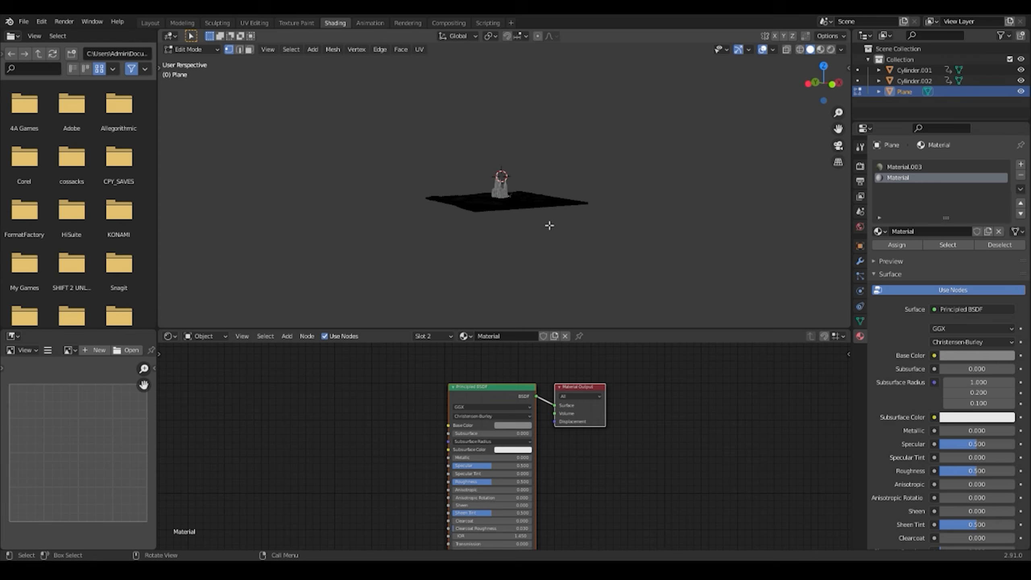
{"action": "key", "text": "alt+z"}
{"action": "left_click_drag", "start_coordinate": [657, 122], "coordinate": [230, 340]}
{"action": "scroll", "coordinate": [467, 170], "scroll_direction": "up", "scroll_amount": 5}
{"action": "middle_click_drag", "start_coordinate": [467, 170], "coordinate": [513, 255]}
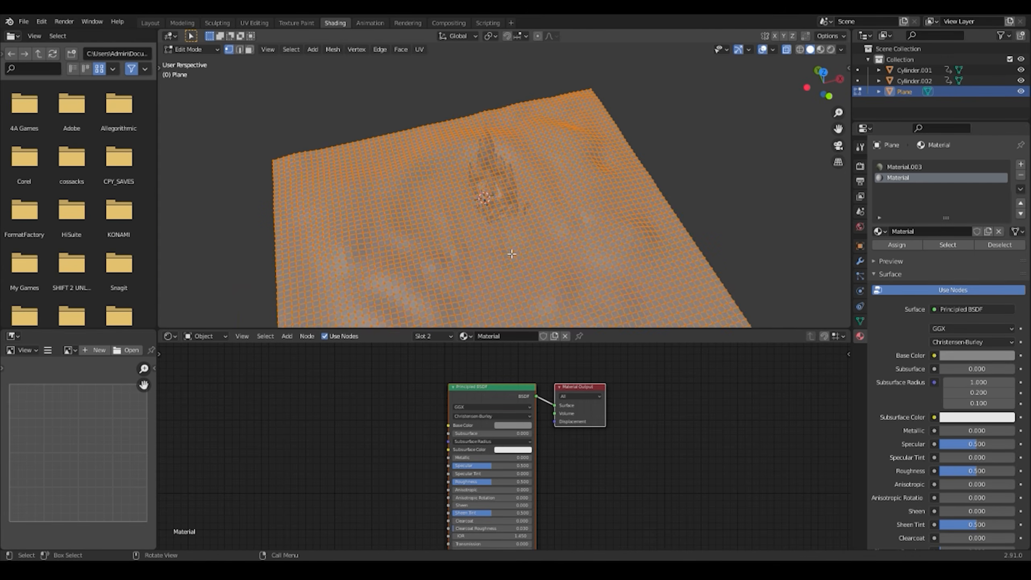
{"action": "scroll", "coordinate": [512, 254], "scroll_direction": "up", "scroll_amount": 3}
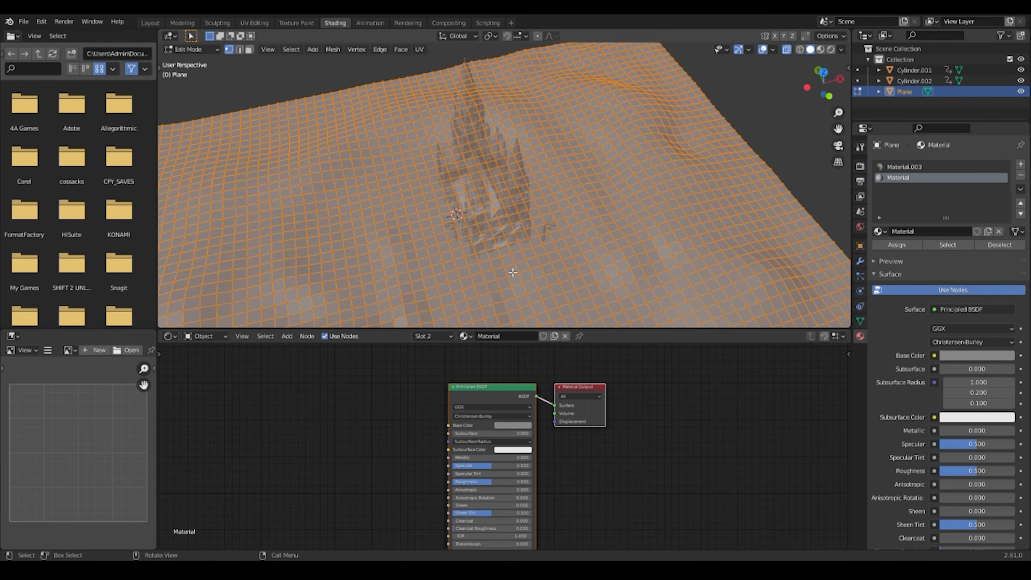
{"action": "left_click", "coordinate": [896, 245]}
{"action": "key", "text": "Tab"}
Darken the new terrain material's Base Color to near black
{"action": "middle_click_drag", "start_coordinate": [552, 276], "coordinate": [583, 232]}
{"action": "left_click", "coordinate": [526, 426]}
{"action": "left_click_drag", "start_coordinate": [558, 361], "coordinate": [557, 368]}
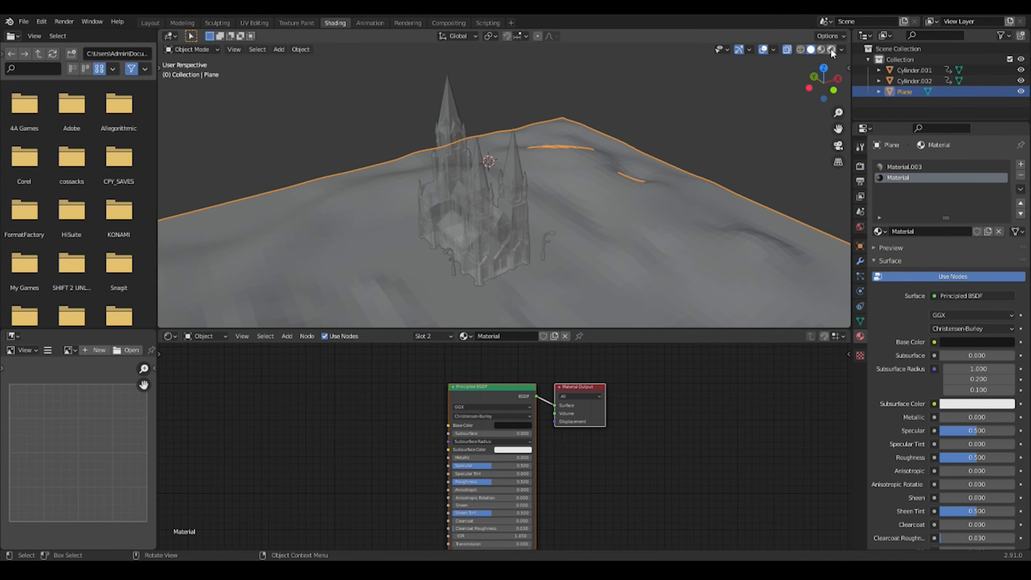
Compare the dark terrain in Material Preview and Rendered shading, ending in Material Preview
{"action": "left_click", "coordinate": [820, 50]}
{"action": "middle_click_drag", "start_coordinate": [562, 248], "coordinate": [577, 201]}
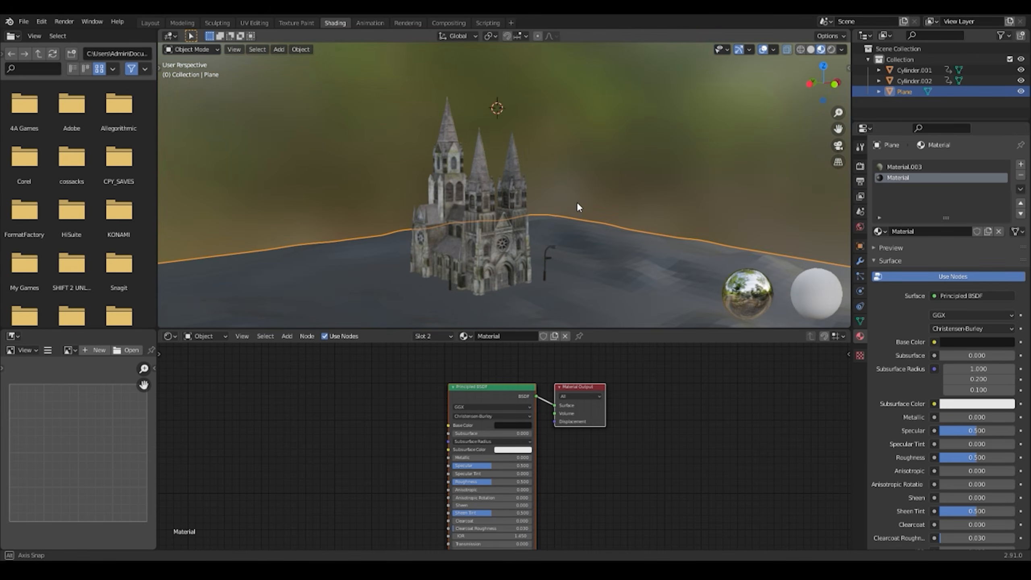
{"action": "left_click", "coordinate": [831, 50]}
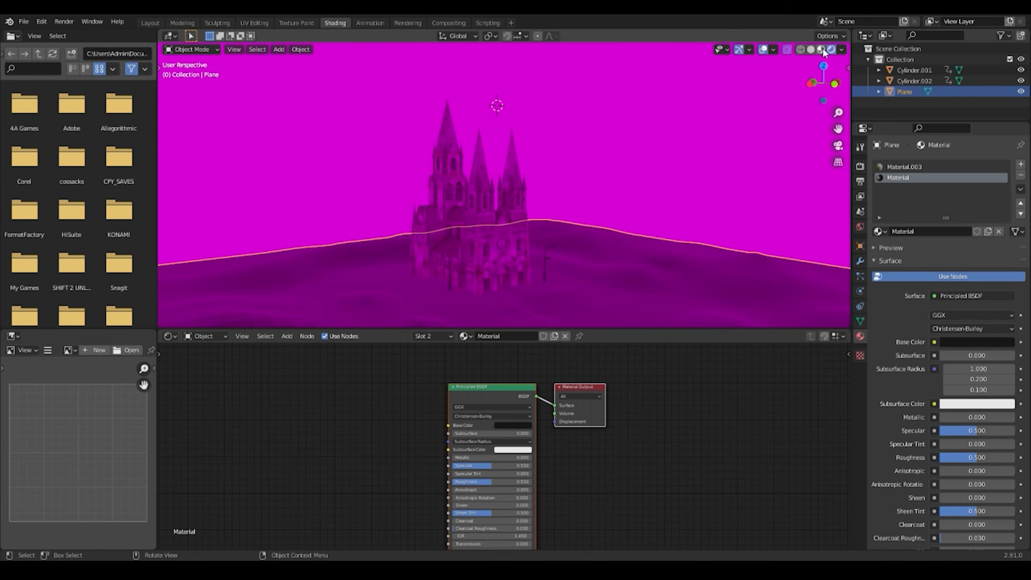
{"action": "left_click", "coordinate": [821, 49]}
{"action": "middle_click_drag", "start_coordinate": [455, 251], "coordinate": [621, 138]}
{"action": "scroll", "coordinate": [554, 194], "scroll_direction": "down", "scroll_amount": 6}
{"action": "left_click", "coordinate": [622, 137]}
{"action": "scroll", "coordinate": [619, 163], "scroll_direction": "up", "scroll_amount": 6}
{"action": "left_click", "coordinate": [612, 226]}
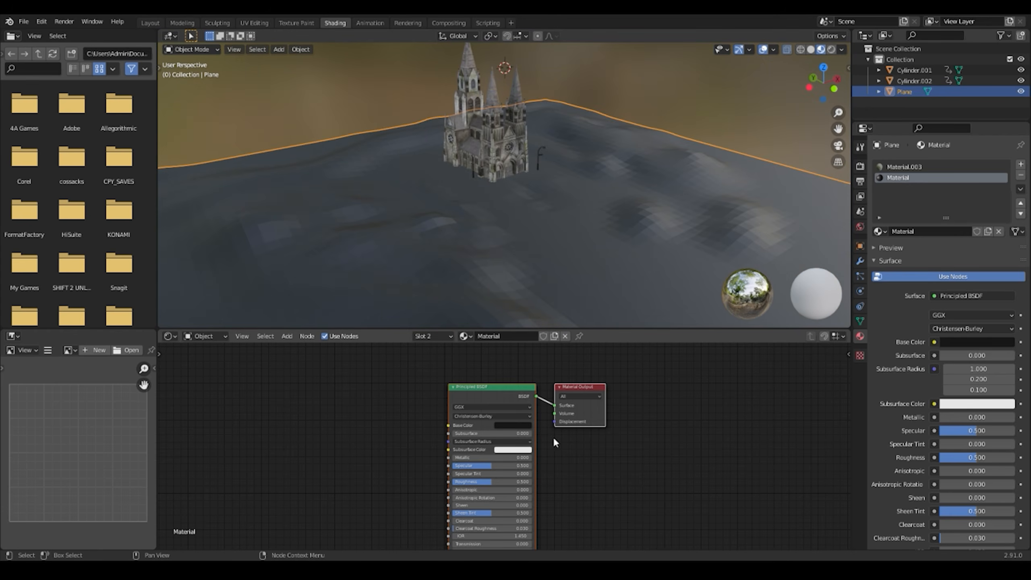
Lighten the new terrain material's Base Color to a grey with value 0.574
{"action": "left_click", "coordinate": [517, 425]}
{"action": "left_click", "coordinate": [559, 347]}
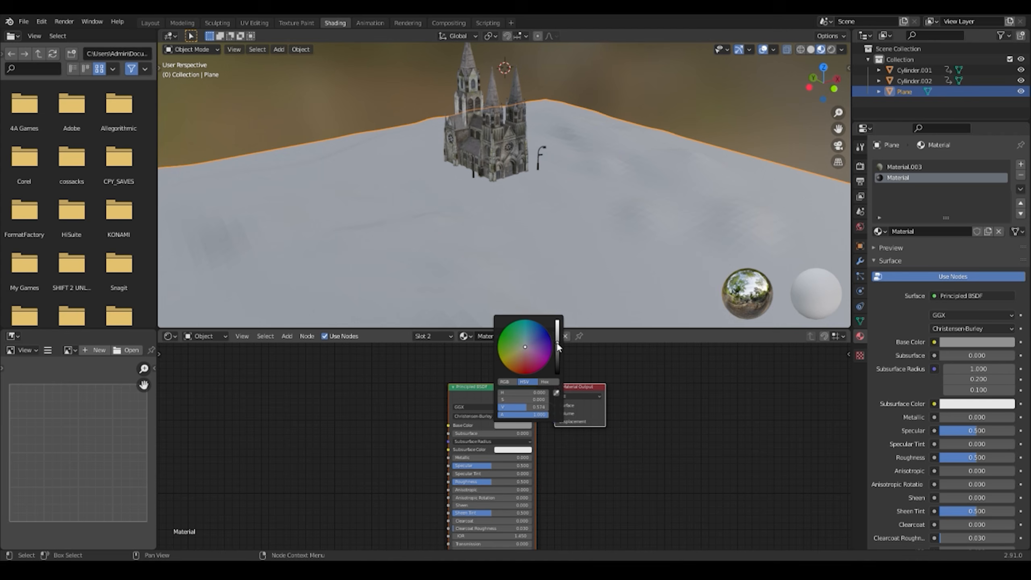
{"action": "left_click", "coordinate": [516, 425]}
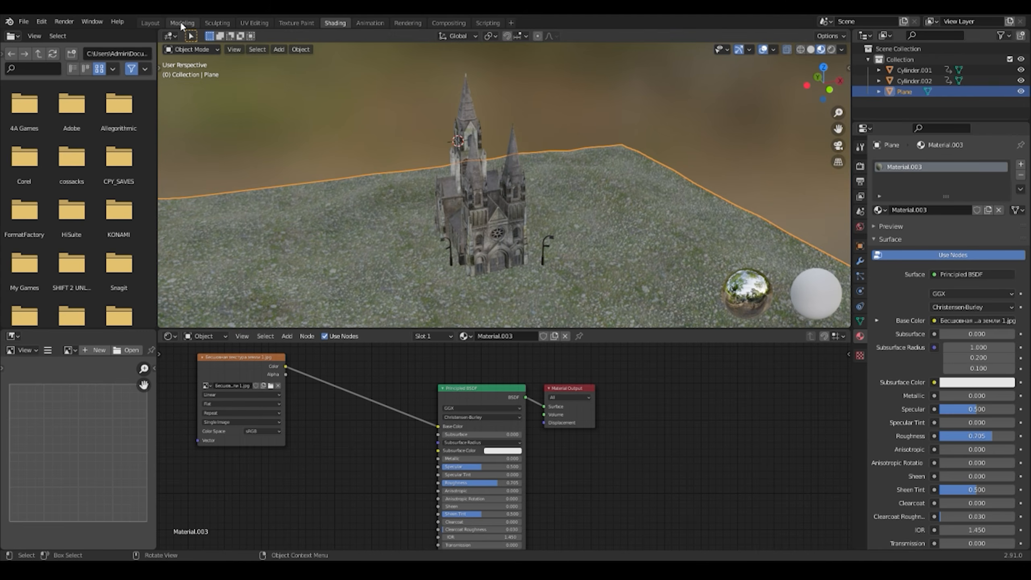
Examine the cathedral and the stone-textured terrain from a lower, closer angle
{"action": "middle_click_drag", "start_coordinate": [561, 281], "coordinate": [617, 235]}
{"action": "scroll", "coordinate": [518, 261], "scroll_direction": "up", "scroll_amount": 3}
{"action": "middle_click_drag", "start_coordinate": [505, 261], "coordinate": [532, 202]}
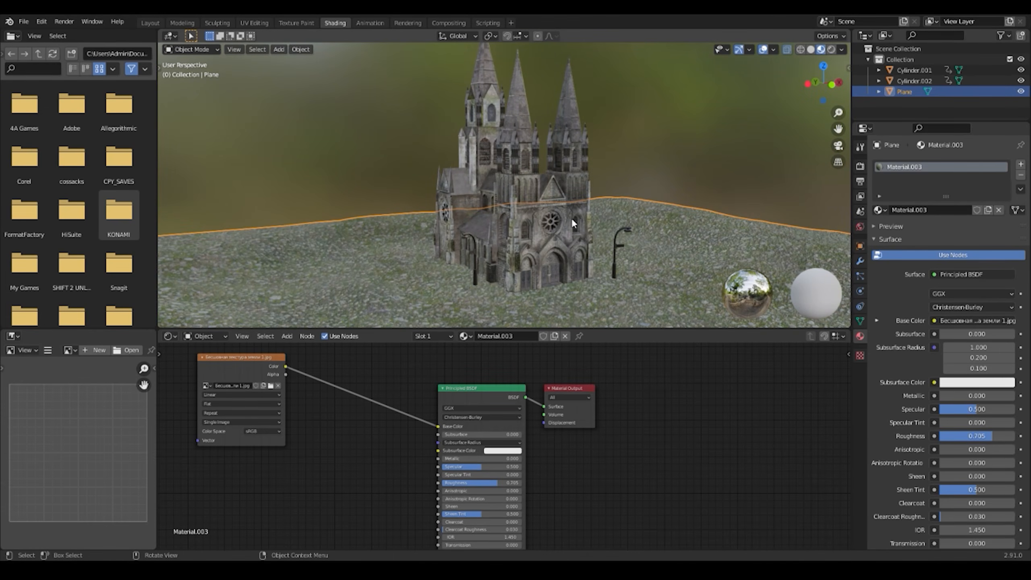
Clear the cathedral selection and examine the scene in Solid shading from several angles
{"action": "scroll", "coordinate": [572, 218], "scroll_direction": "down", "scroll_amount": 3}
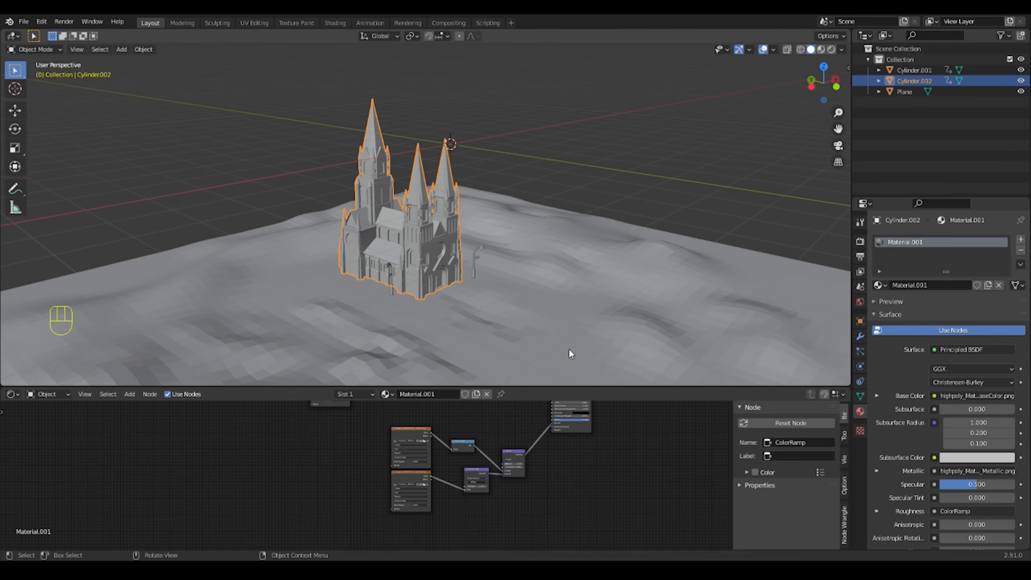
{"action": "middle_click_drag", "start_coordinate": [548, 280], "coordinate": [564, 174]}
{"action": "left_click", "coordinate": [570, 173]}
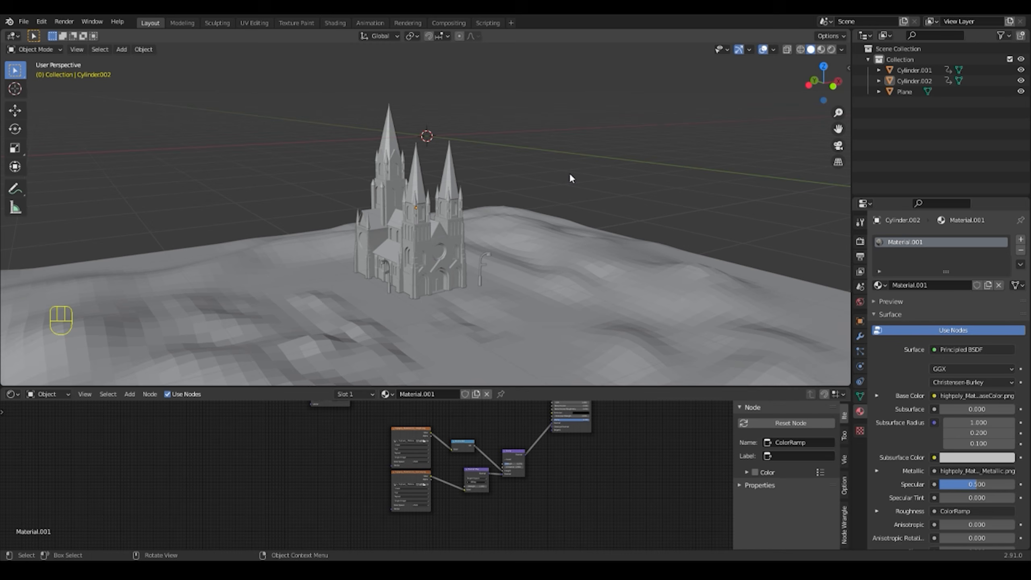
{"action": "key", "text": "shift"}
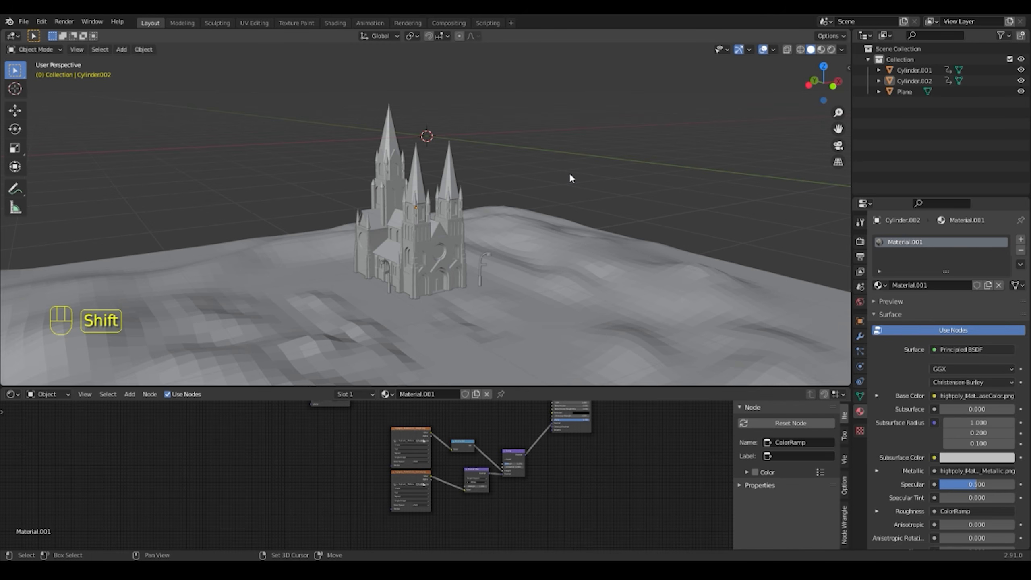
{"action": "key", "text": "shift+a"}
{"action": "mouse_move", "coordinate": [570, 174]}
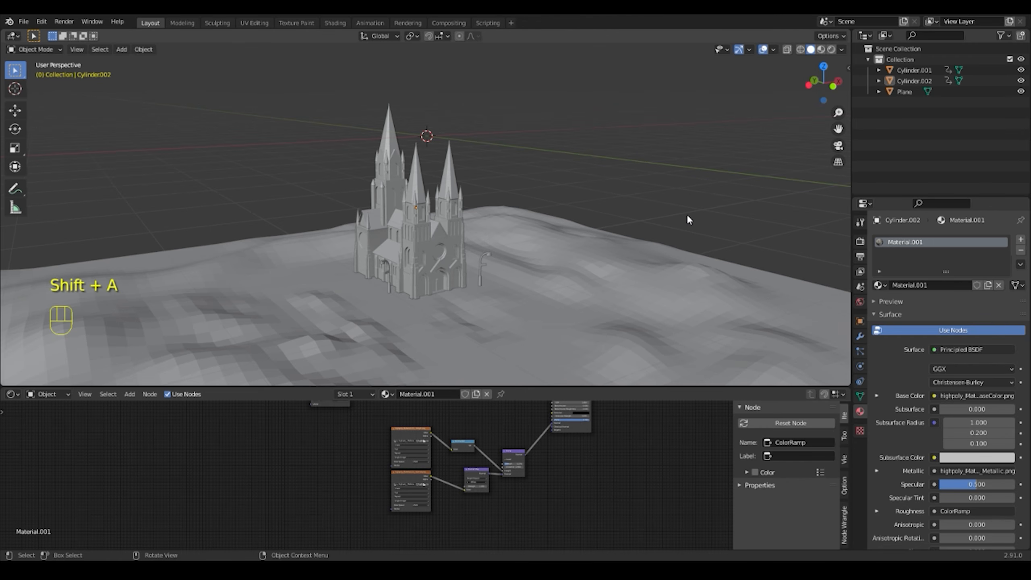
{"action": "middle_click_drag", "start_coordinate": [686, 214], "coordinate": [593, 277]}
{"action": "middle_click_drag", "start_coordinate": [587, 189], "coordinate": [566, 222]}
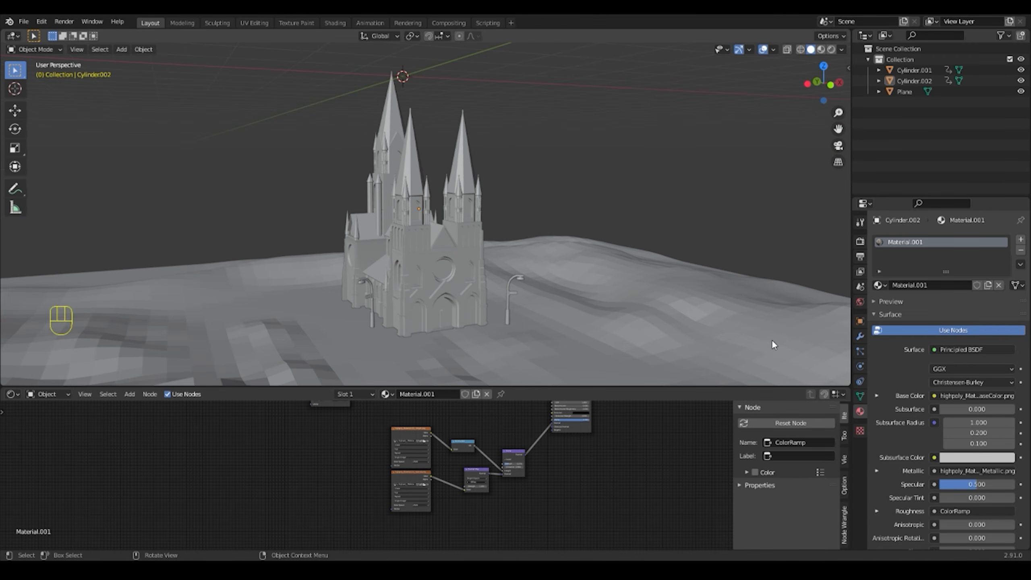
Set the world's background color to an Environment Texture using the 104_hdrmaps_com_free.exr image
{"action": "left_click", "coordinate": [860, 240]}
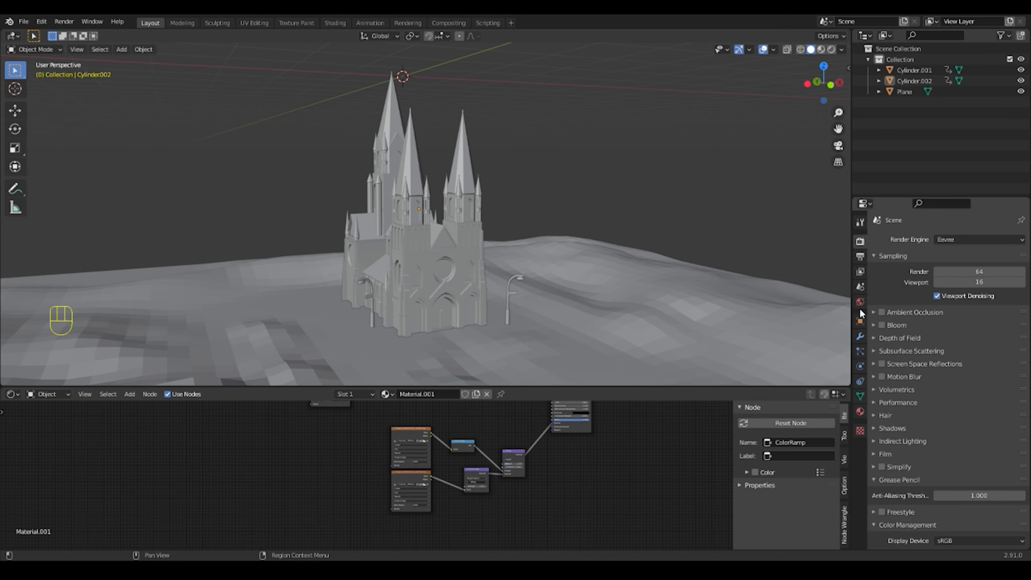
{"action": "left_click", "coordinate": [856, 302]}
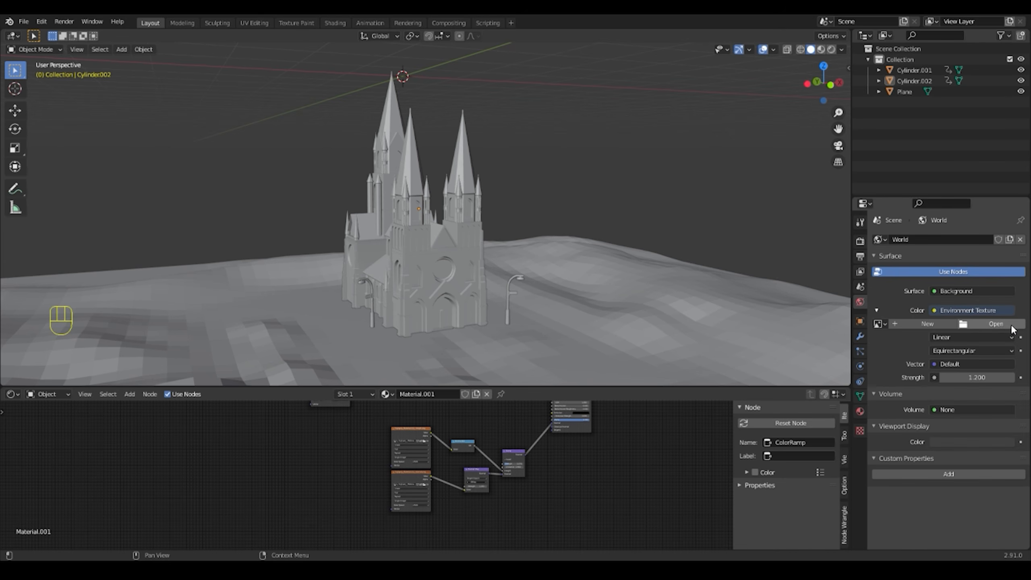
{"action": "left_click", "coordinate": [934, 310]}
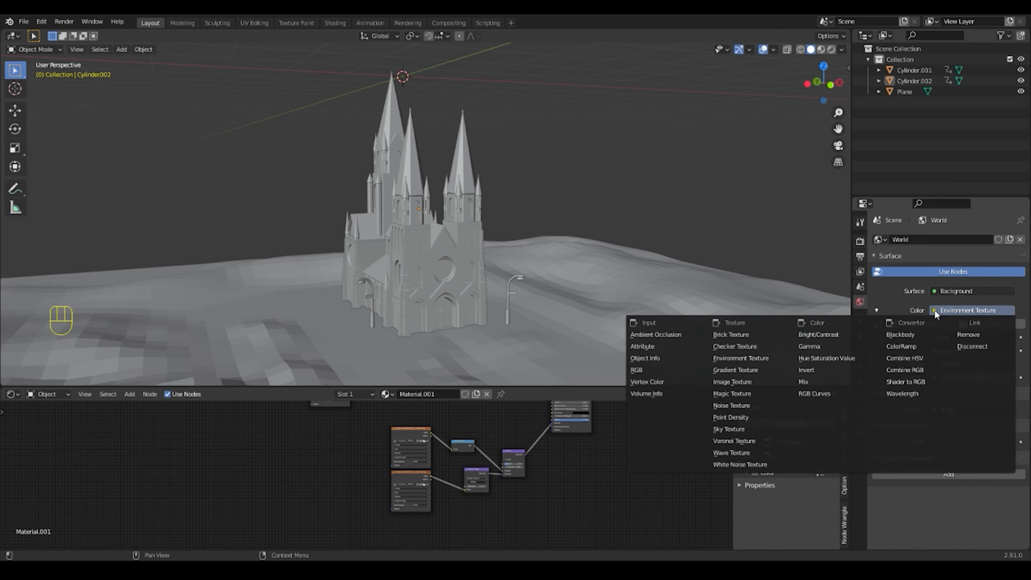
{"action": "left_click", "coordinate": [762, 359]}
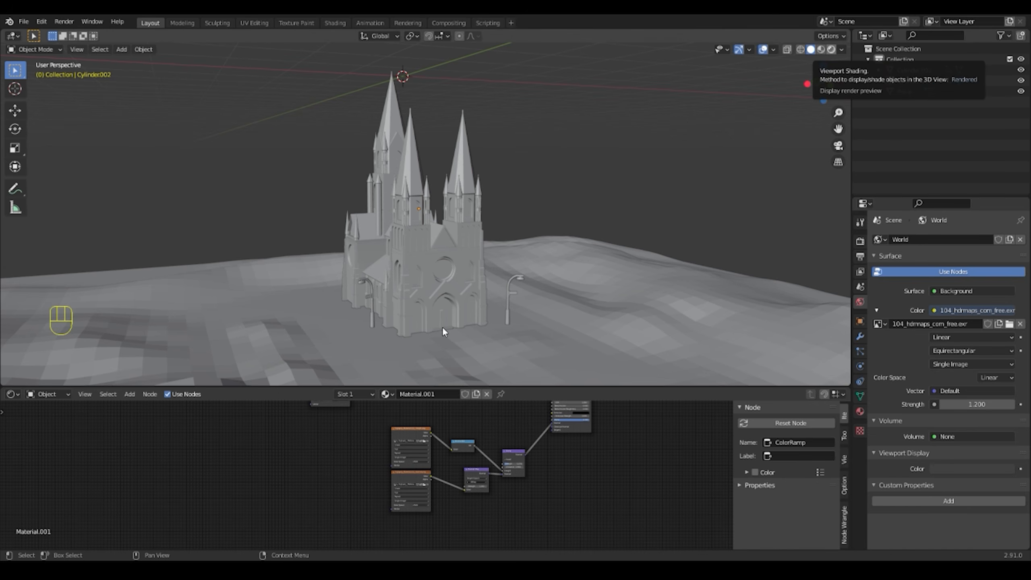
Display the scene in Rendered shading and look at the cathedral against the HDRI landscape
{"action": "left_click", "coordinate": [830, 51]}
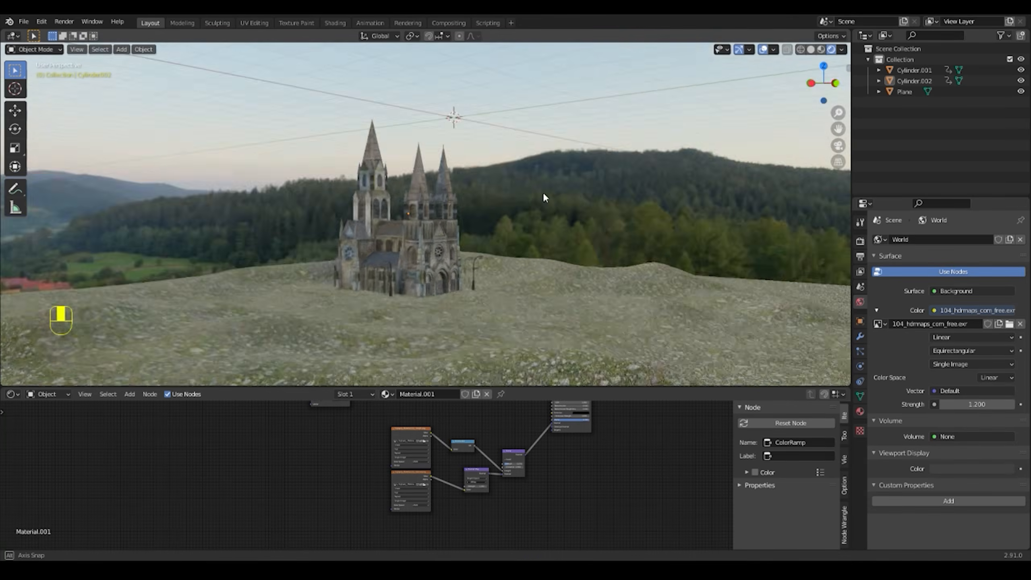
{"action": "middle_click_drag", "start_coordinate": [545, 195], "coordinate": [532, 222]}
{"action": "scroll", "coordinate": [443, 188], "scroll_direction": "up", "scroll_amount": 4}
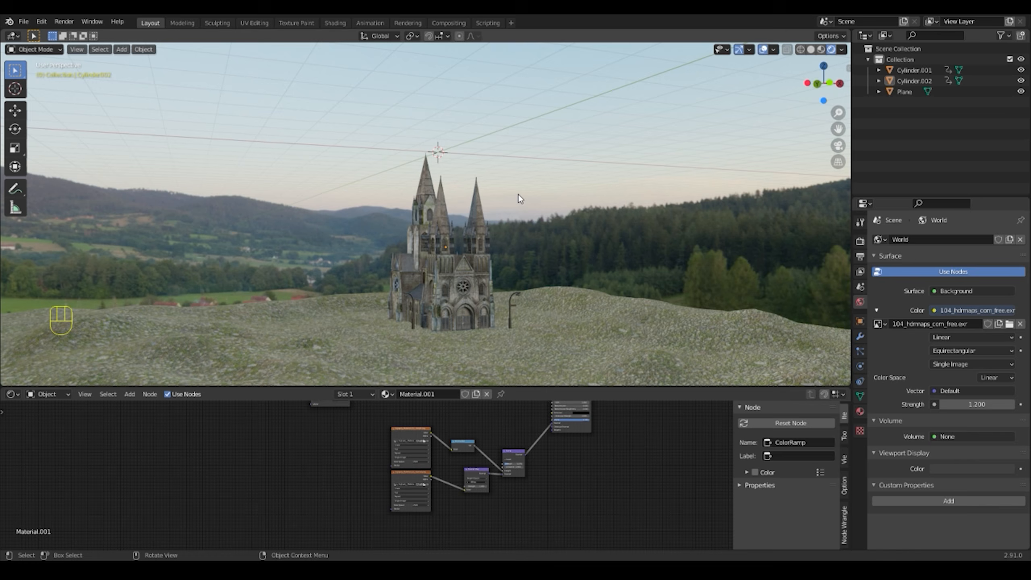
Add a camera to the scene and set it as the active camera
{"action": "key", "text": "shift+a"}
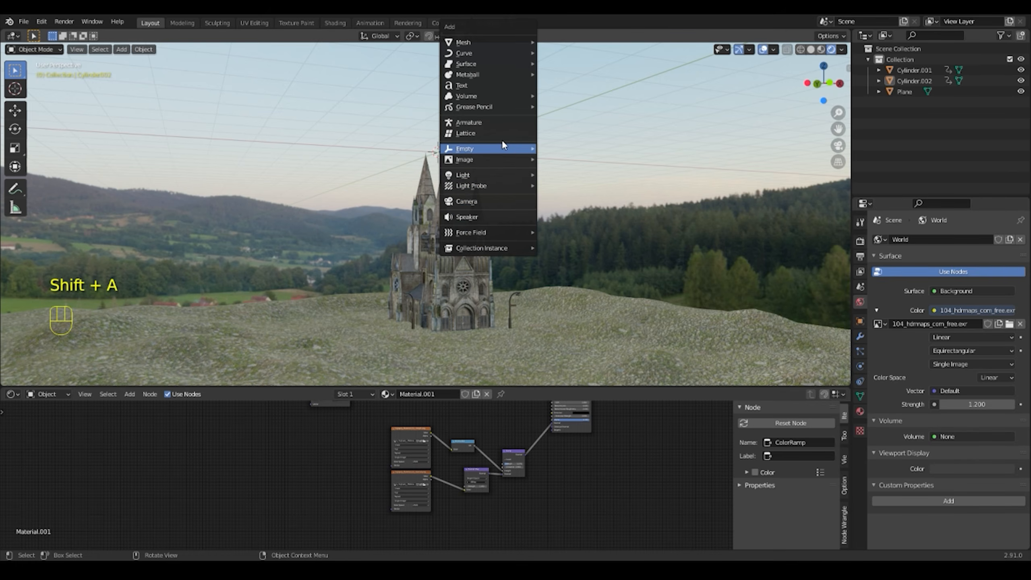
{"action": "left_click", "coordinate": [509, 201]}
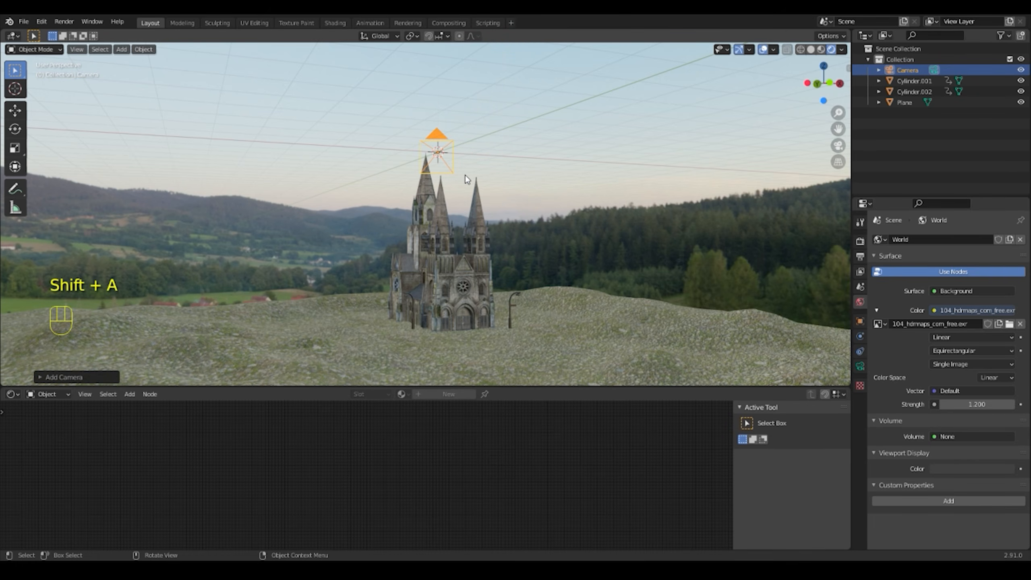
{"action": "middle_click_drag", "start_coordinate": [466, 175], "coordinate": [349, 172]}
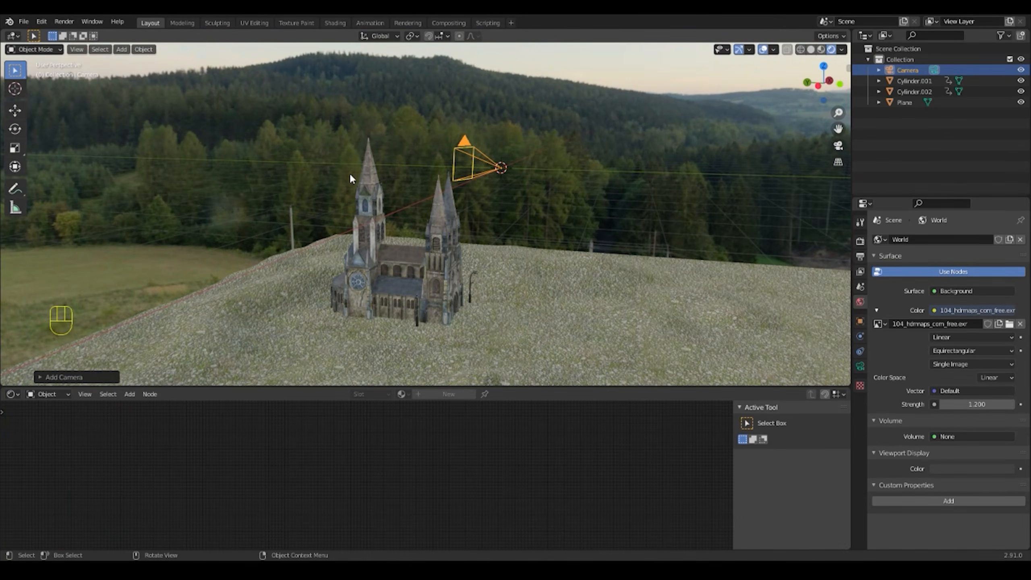
{"action": "left_click", "coordinate": [76, 49]}
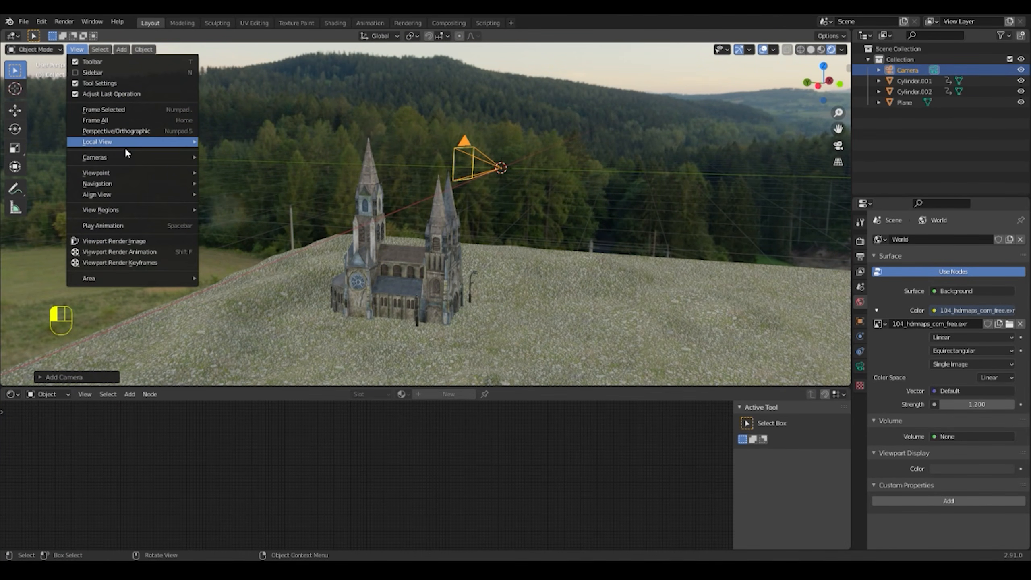
{"action": "mouse_move", "coordinate": [125, 160]}
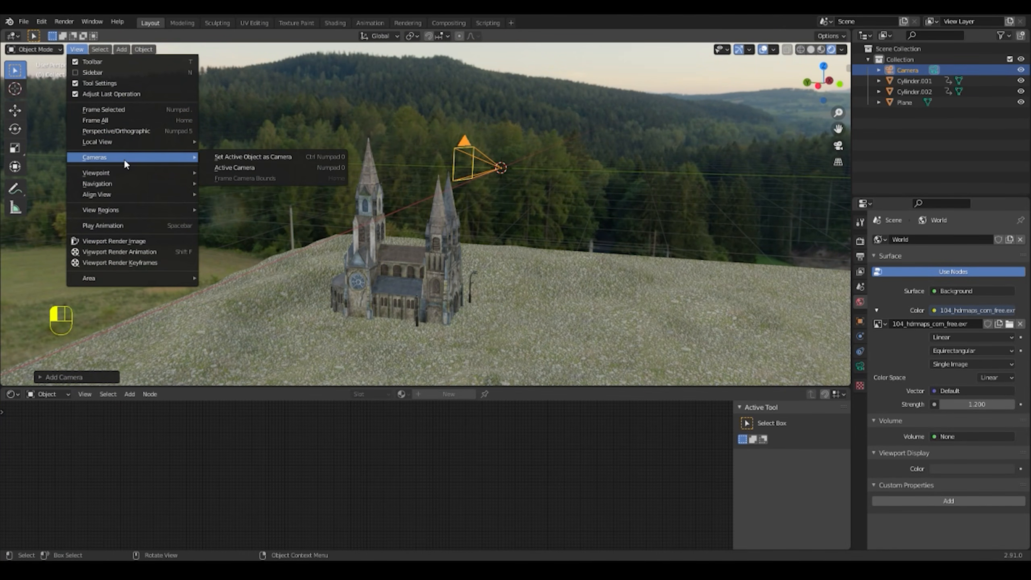
{"action": "left_click", "coordinate": [309, 156]}
Alternate between the free perspective and the camera's view, ending in the camera's view
{"action": "scroll", "coordinate": [379, 172], "scroll_direction": "down", "scroll_amount": 3}
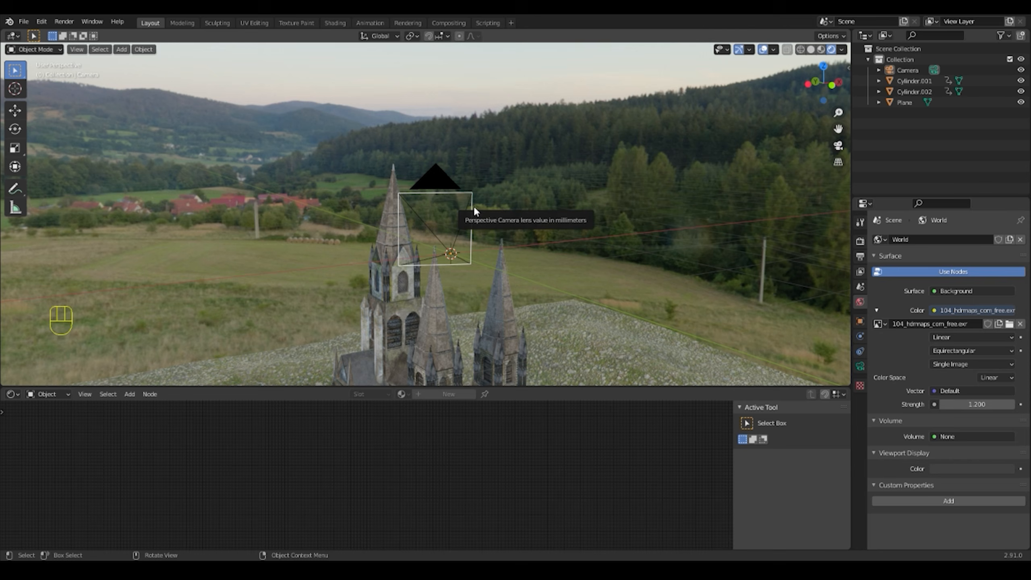
{"action": "key", "text": "KP_0"}
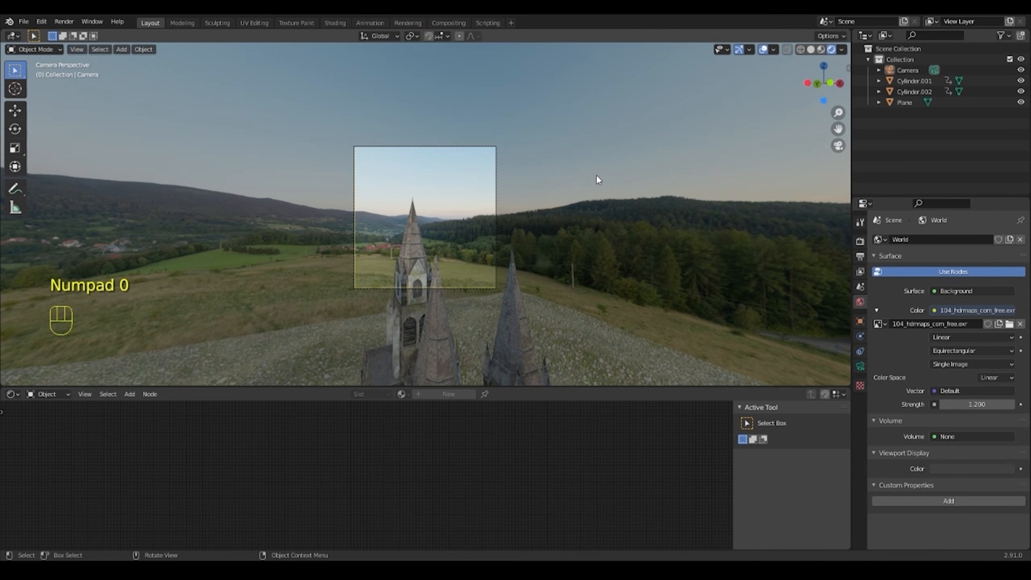
{"action": "key", "text": "KP_0"}
{"action": "key", "text": "KP_0"}
{"action": "key", "text": "KP_0"}
{"action": "key", "text": "KP_0"}
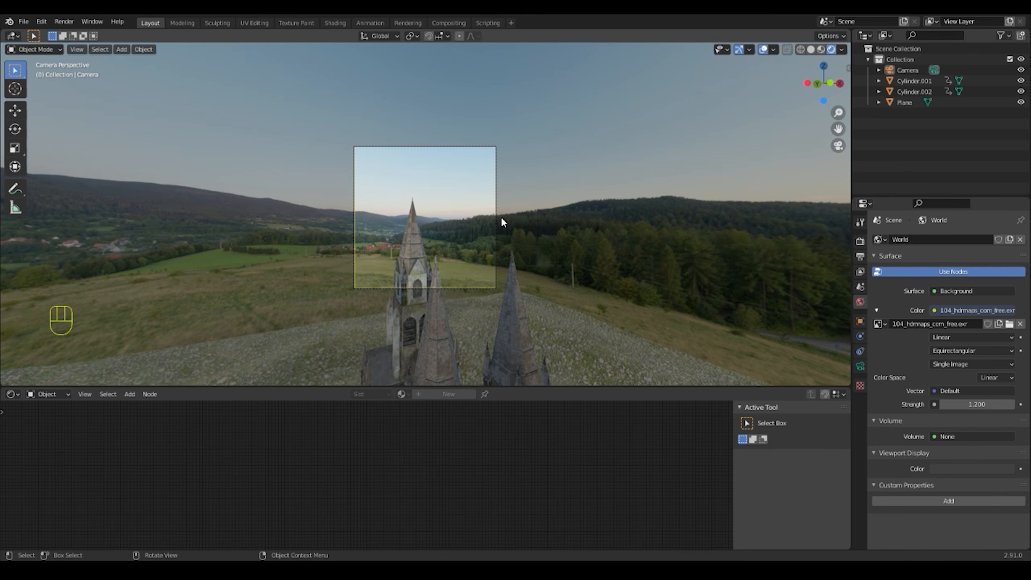
Assign Shift+F as the shortcut for the Walk Navigation command and check its entry
{"action": "left_click", "coordinate": [77, 50]}
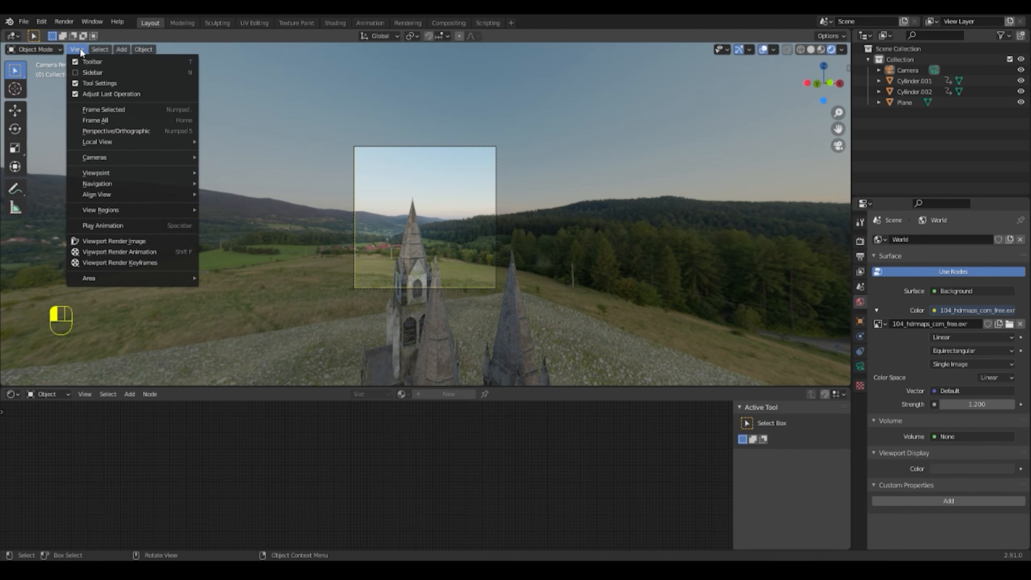
{"action": "mouse_move", "coordinate": [157, 180]}
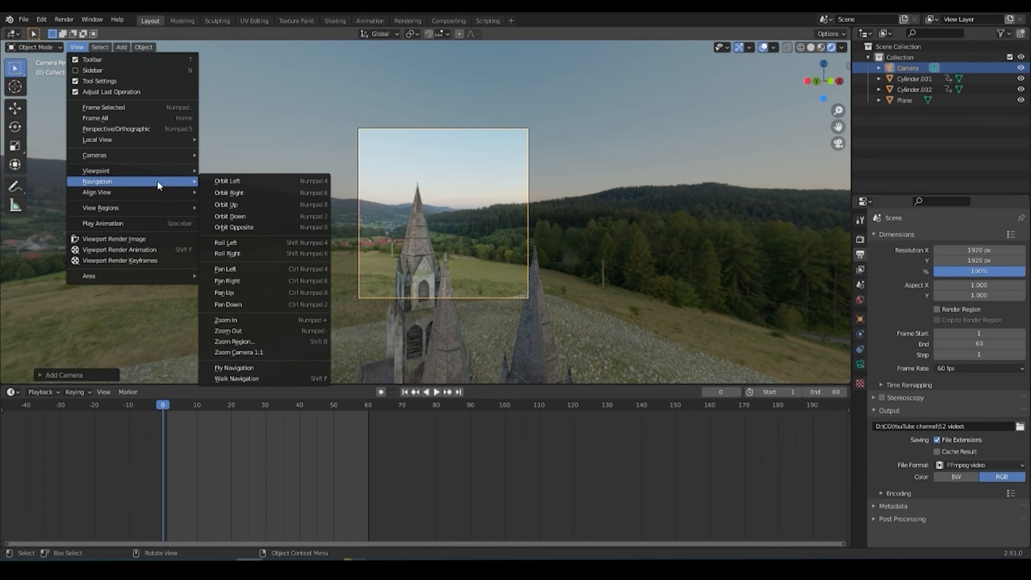
{"action": "left_click", "coordinate": [299, 379]}
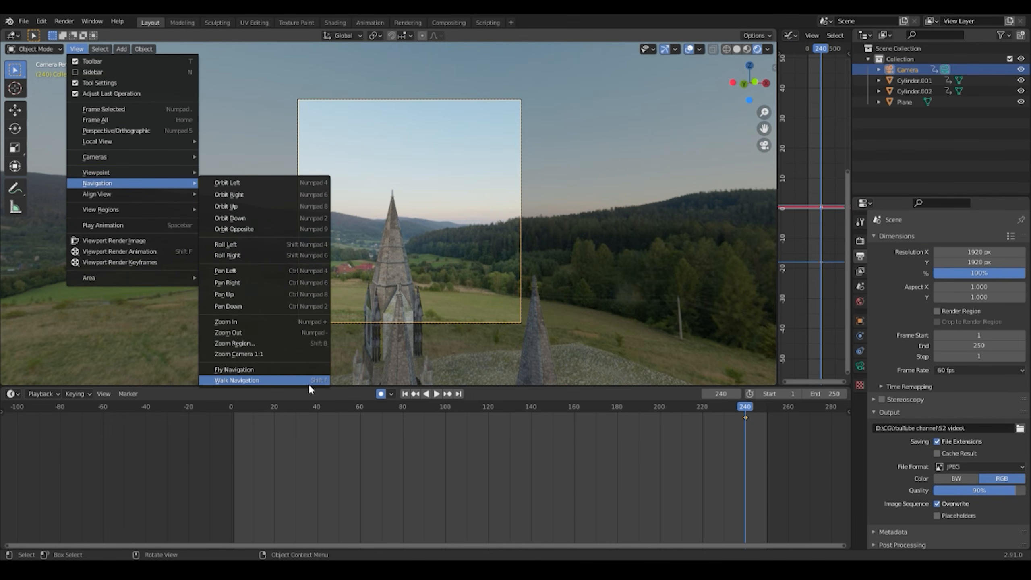
{"action": "right_click", "coordinate": [307, 382]}
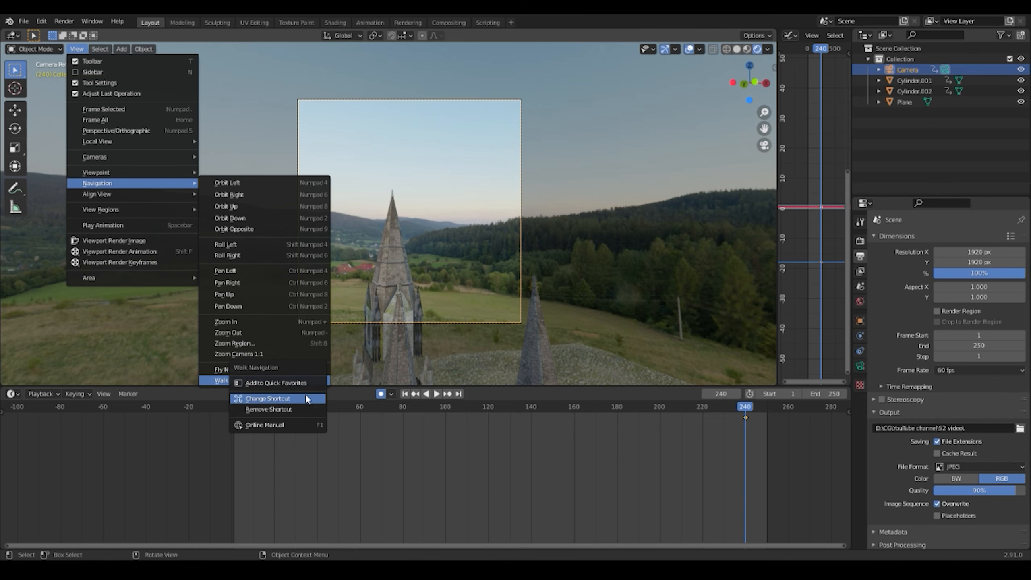
{"action": "left_click", "coordinate": [304, 397]}
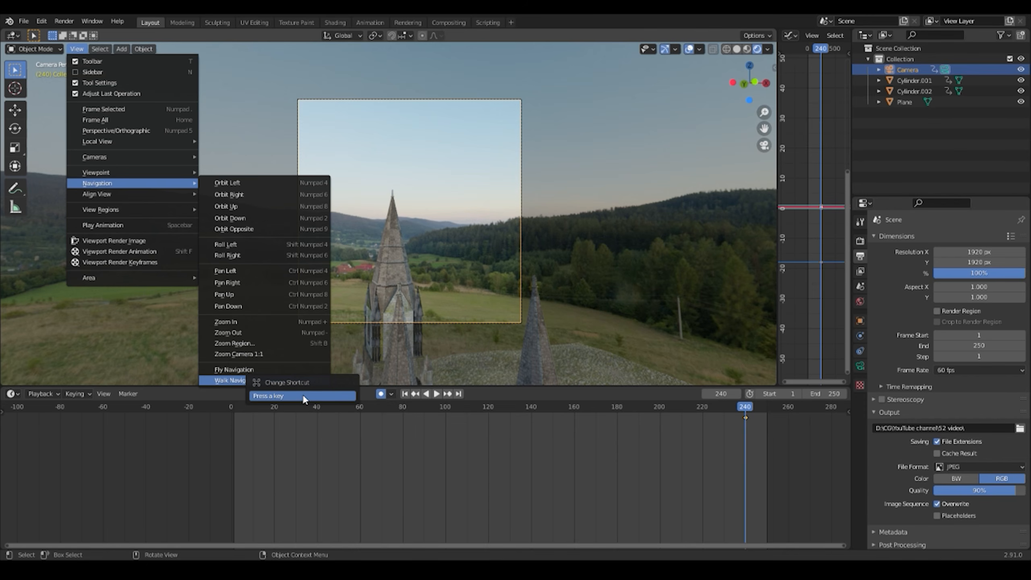
{"action": "key", "text": "shift"}
{"action": "key", "text": "shift+f"}
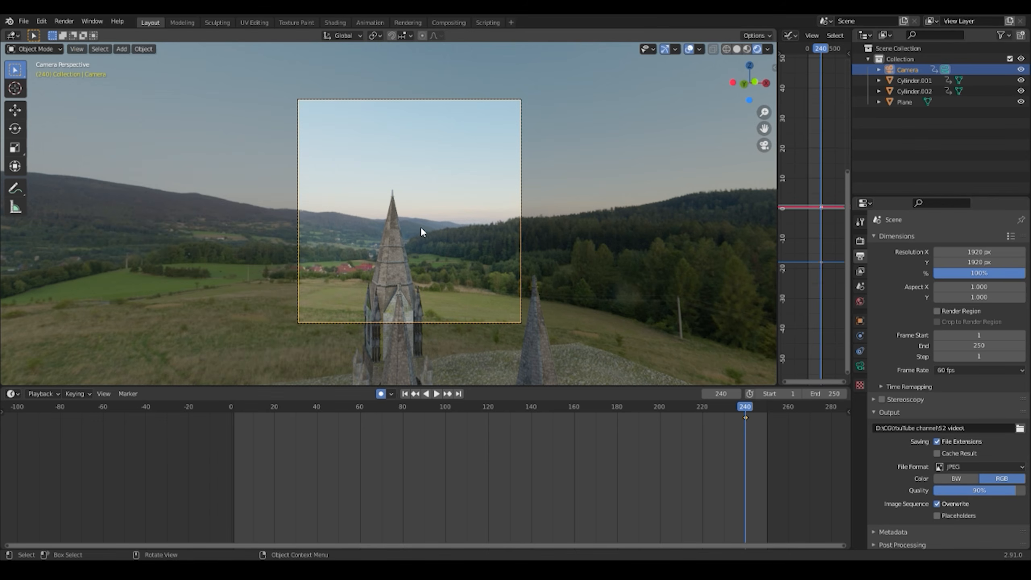
{"action": "left_click", "coordinate": [76, 49]}
{"action": "mouse_move", "coordinate": [169, 182]}
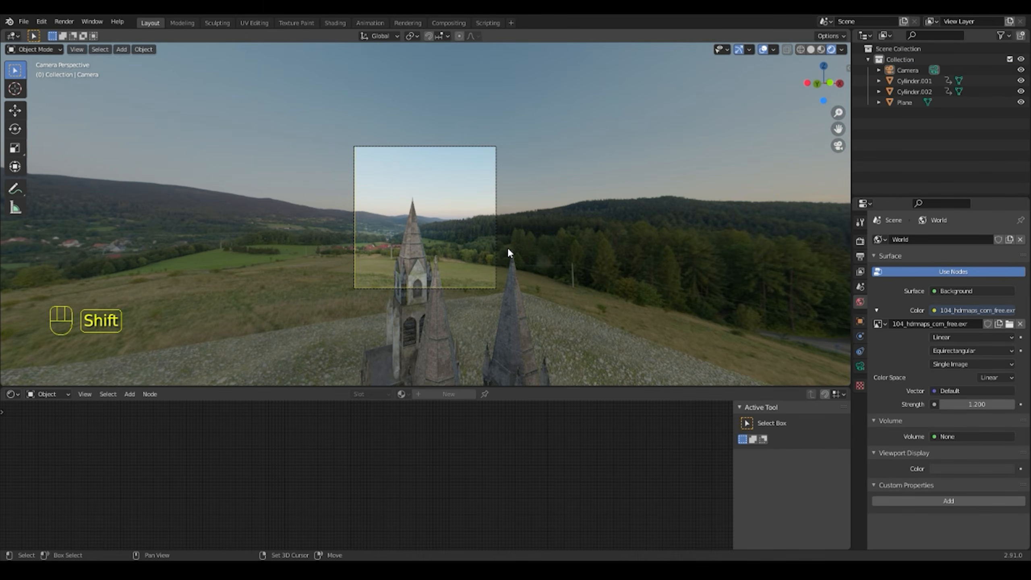
Use Walk Navigation to move the camera back from the spires and turn it toward the cathedral and surrounding terrain
{"action": "key", "text": "shift+f"}
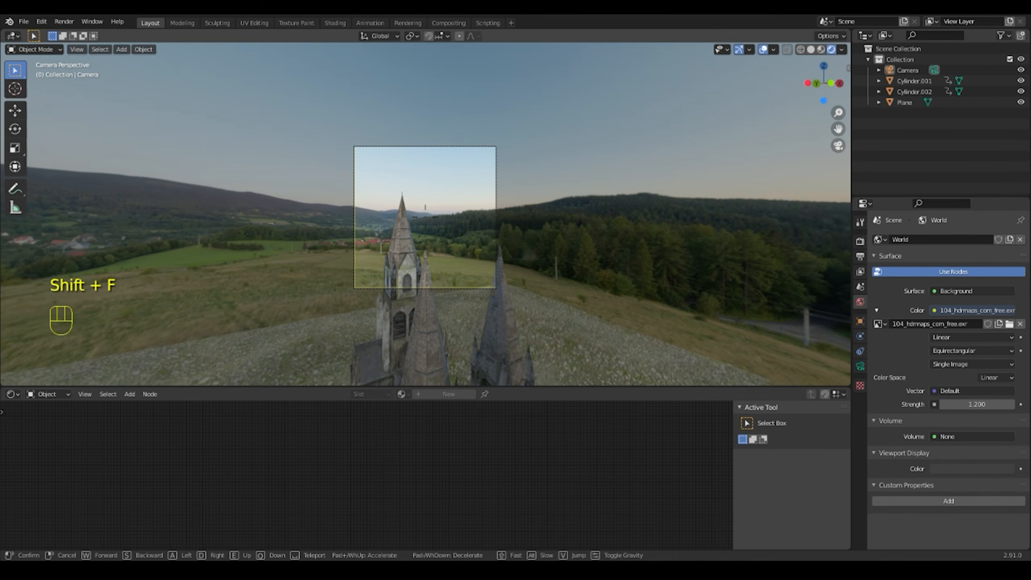
{"action": "key", "text": "w"}
{"action": "key", "text": "s"}
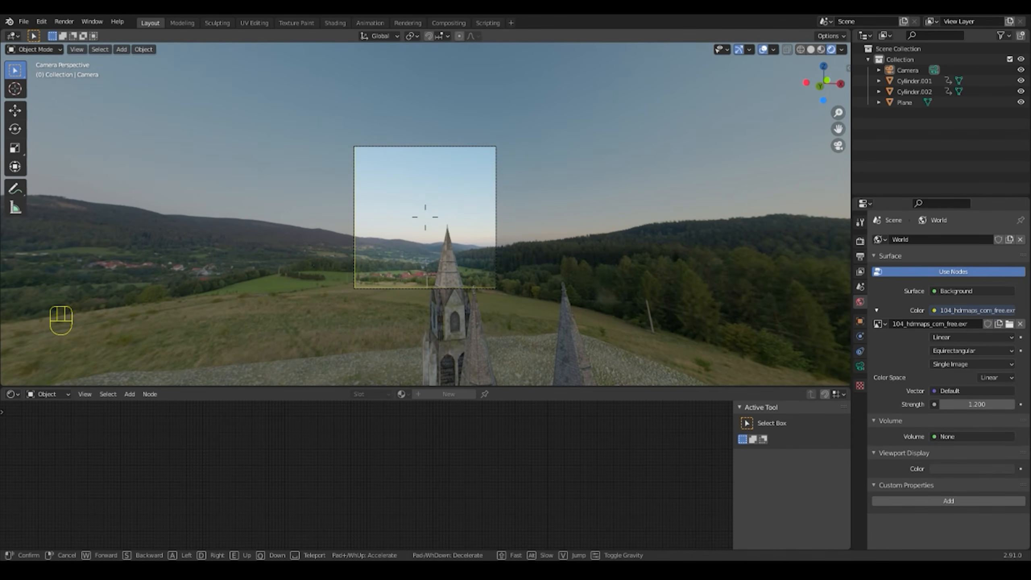
{"action": "key", "text": "s"}
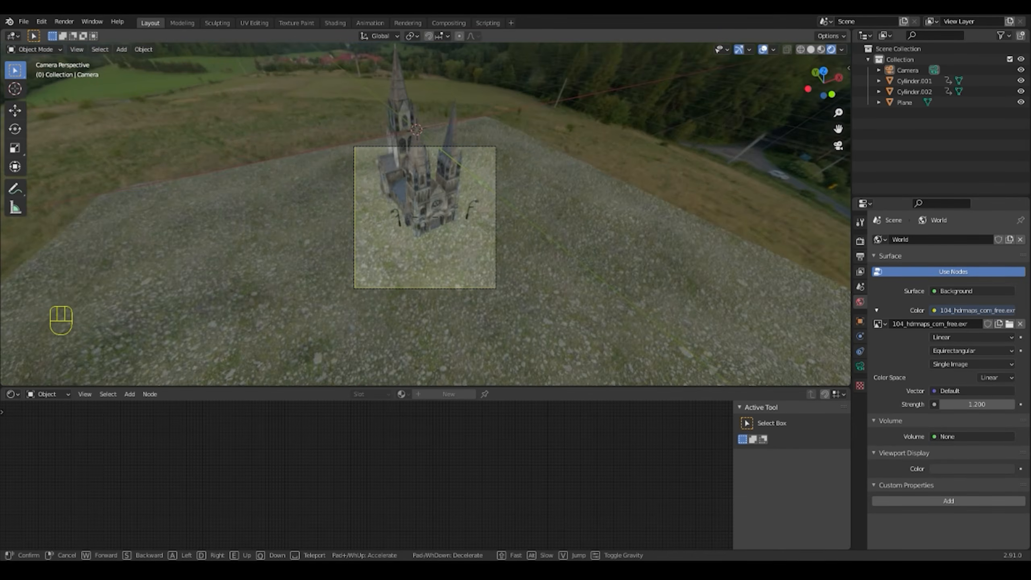
{"action": "right_click", "coordinate": [436, 218]}
{"action": "key", "text": "Left"}
{"action": "key", "text": "Left"}
{"action": "key", "text": "Left"}
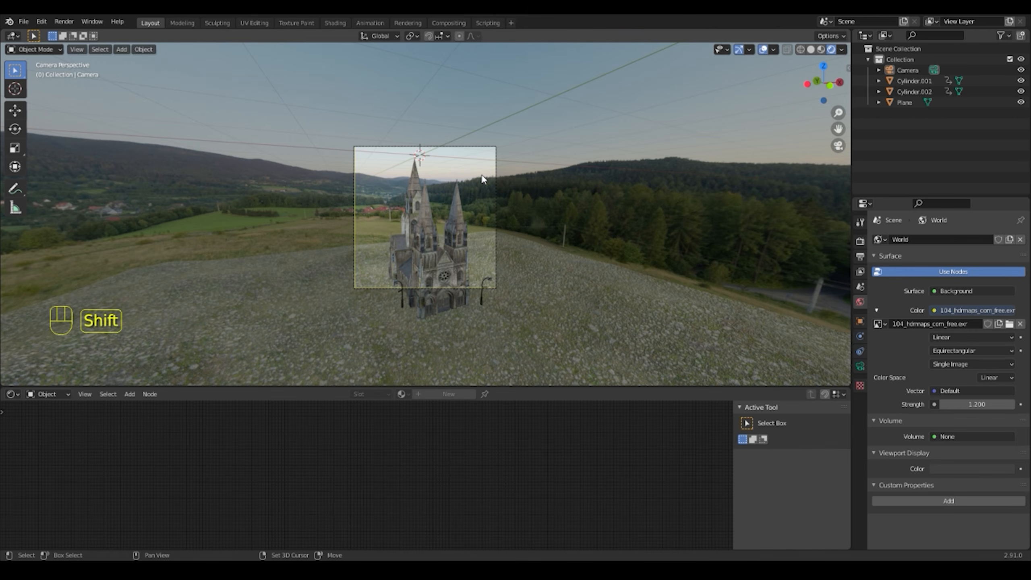
{"action": "key", "text": "shift+f"}
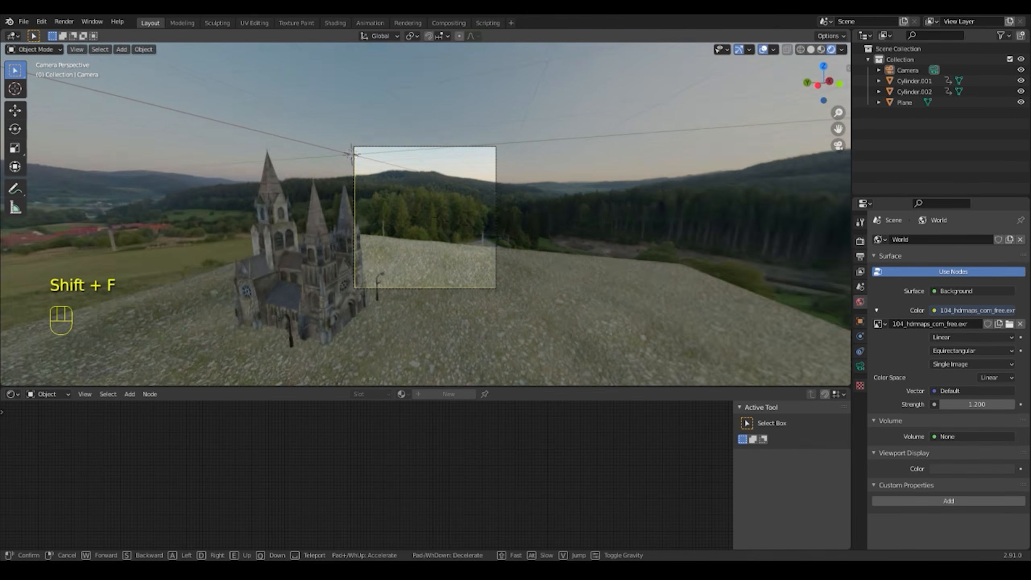
{"action": "left_click", "coordinate": [414, 201]}
Adjust the Camera Lens Angle to about 22 mm for a wider view of the cathedral
{"action": "right_click", "coordinate": [414, 172]}
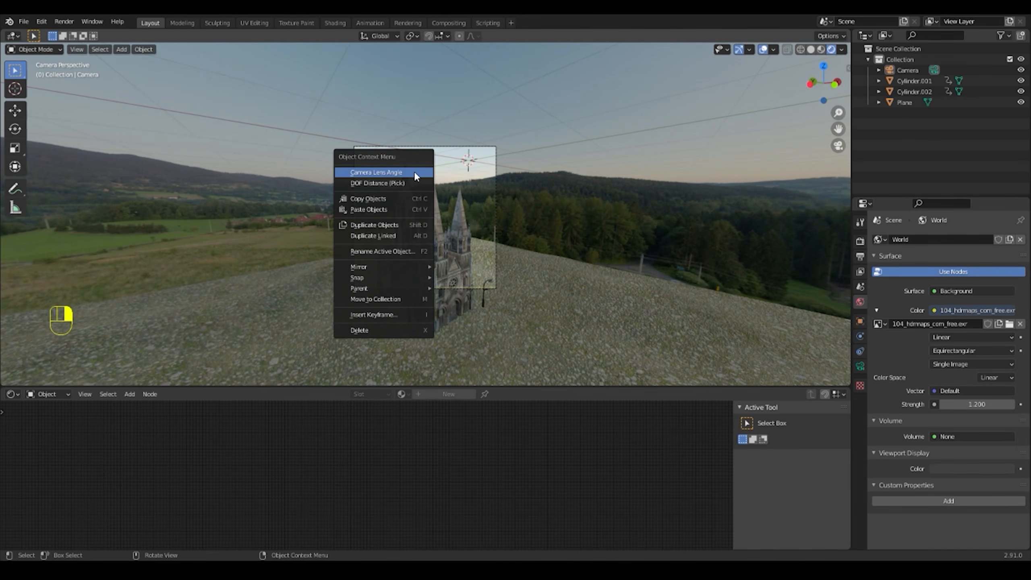
{"action": "left_click", "coordinate": [414, 171]}
{"action": "right_click", "coordinate": [412, 193]}
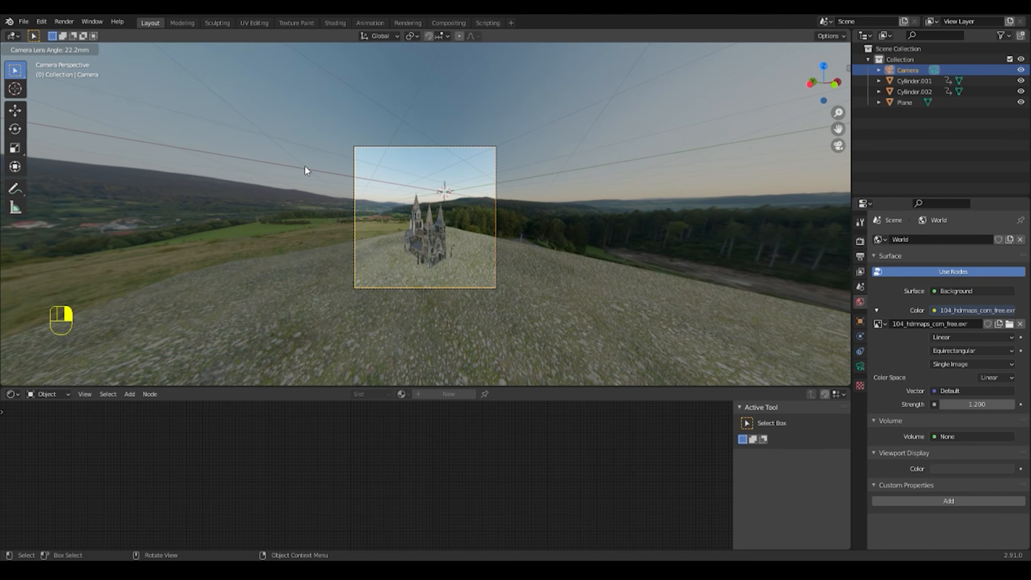
{"action": "left_click_drag", "start_coordinate": [291, 161], "coordinate": [295, 161]}
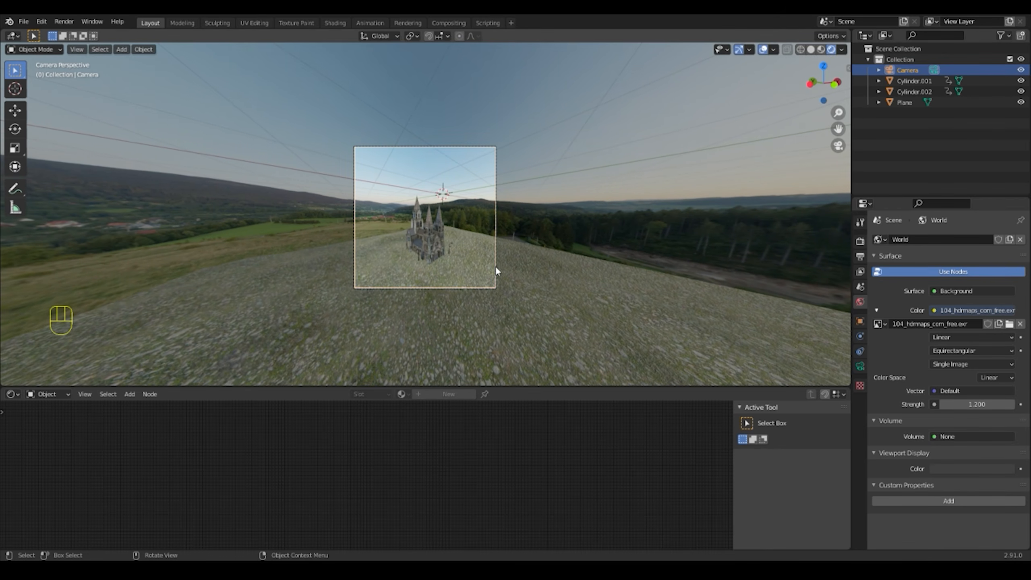
Use Walk Navigation to move the camera around the cathedral, and confirm a distant framing of the whole building
{"action": "left_click", "coordinate": [485, 288]}
{"action": "key", "text": "shift+f"}
{"action": "key", "text": "w"}
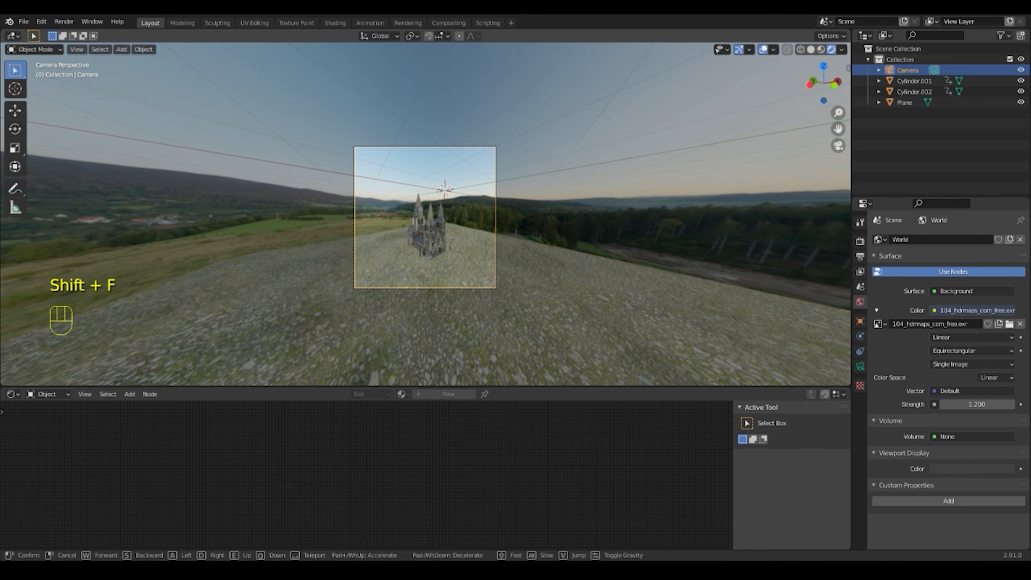
{"action": "key", "text": "a"}
{"action": "key", "text": "w"}
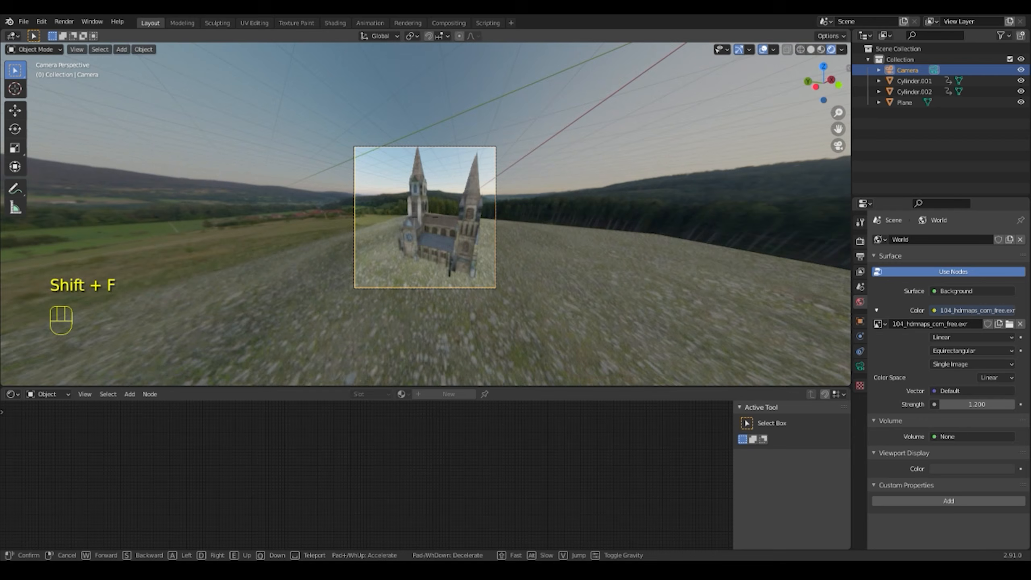
{"action": "key", "text": "s"}
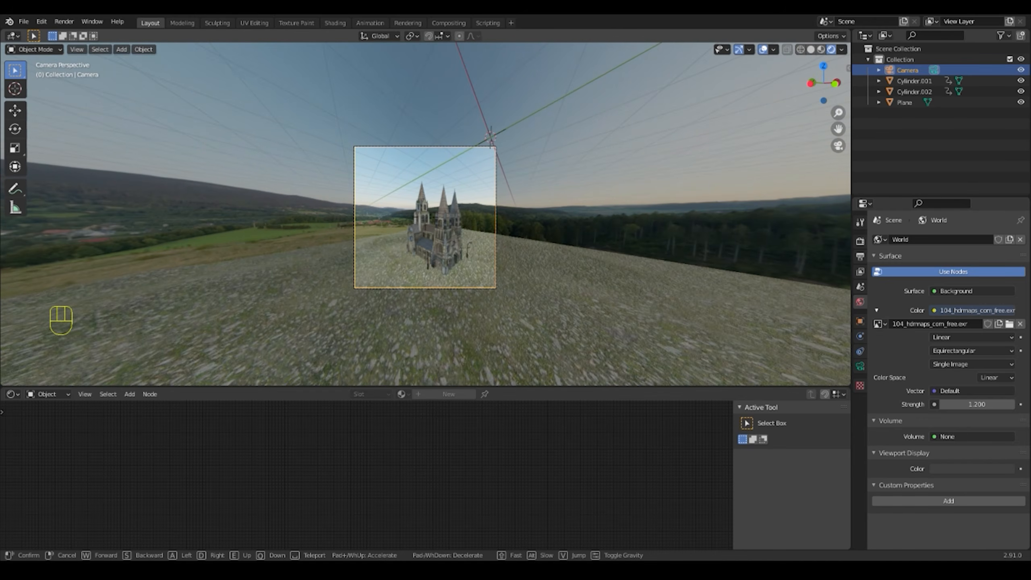
{"action": "left_click", "coordinate": [426, 216]}
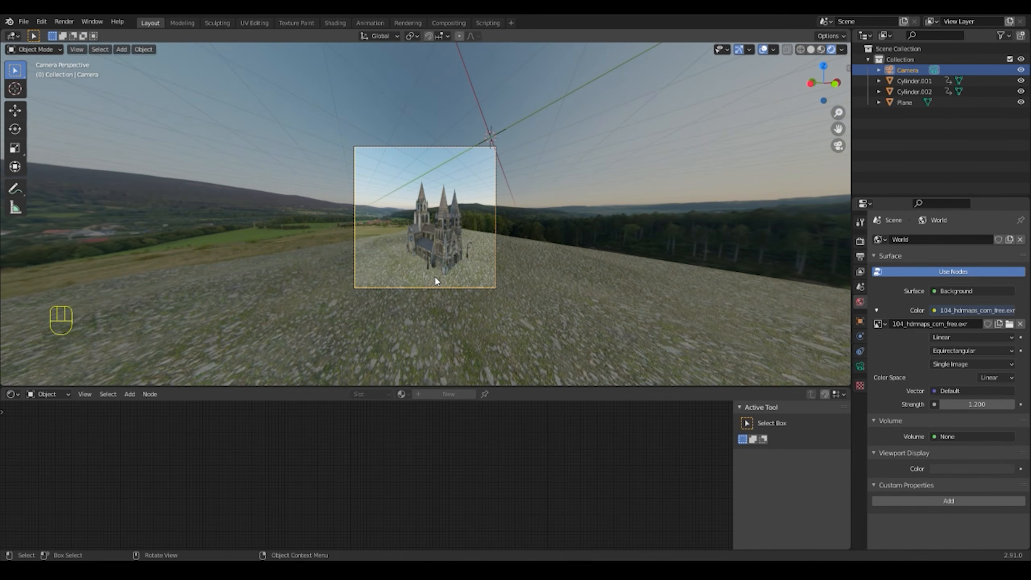
Walk the camera closer to the cathedral, lower it along the global Z axis, and pull back to frame the building from near ground level
{"action": "key", "text": "shift+f"}
{"action": "key", "text": "w"}
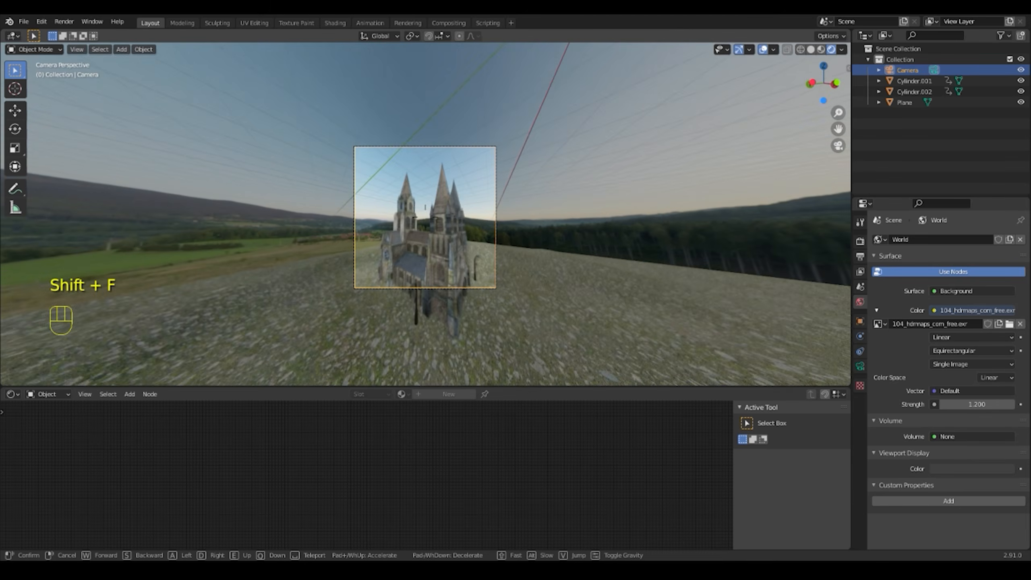
{"action": "left_click", "coordinate": [426, 215]}
{"action": "key", "text": "g"}
{"action": "key", "text": "z"}
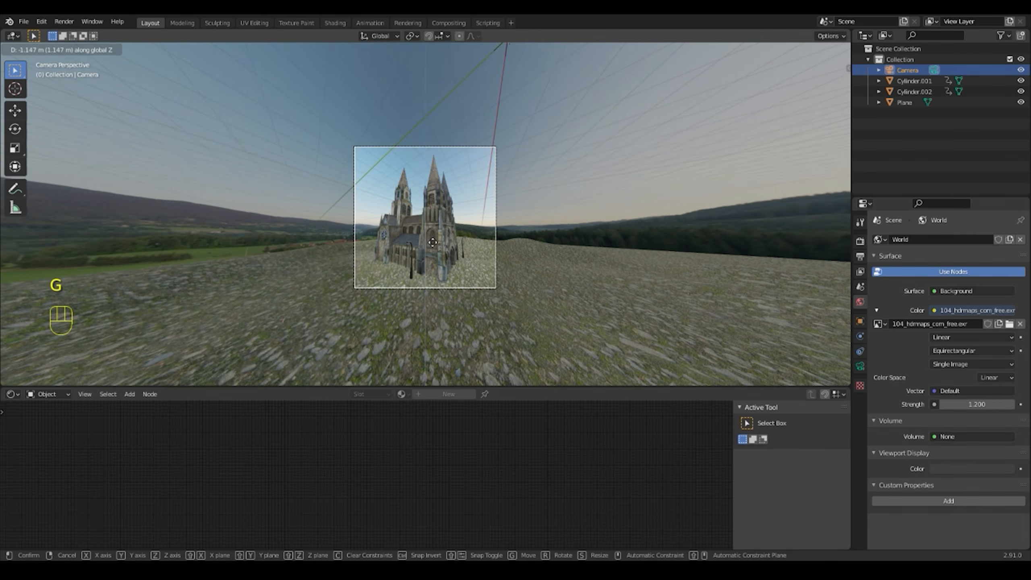
{"action": "left_click", "coordinate": [450, 228]}
{"action": "right_click", "coordinate": [455, 226]}
{"action": "left_click", "coordinate": [453, 230]}
{"action": "left_click", "coordinate": [414, 228]}
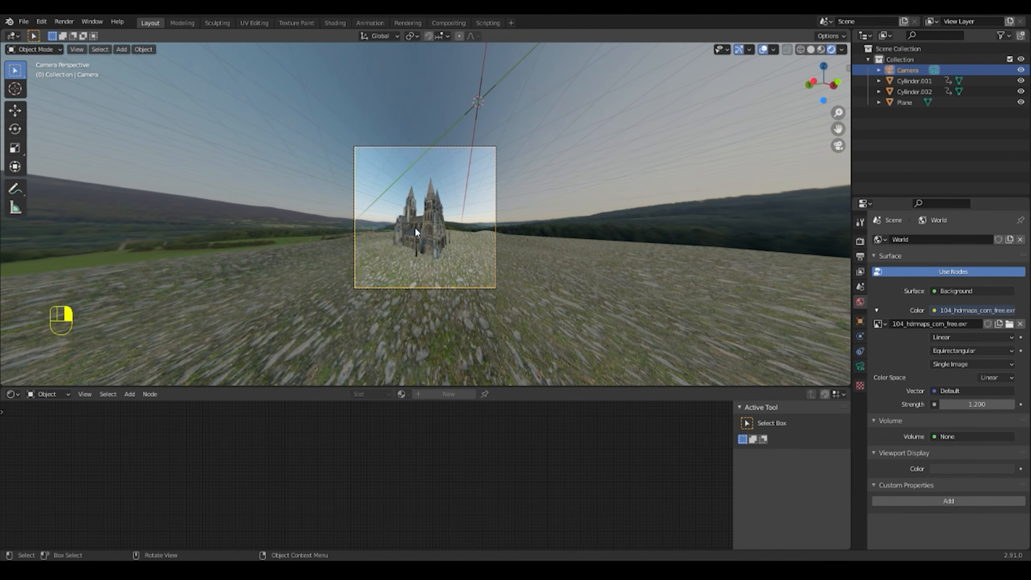
Walk the camera around to the cathedral's front corner so all three spires and the entrance are in frame
{"action": "key", "text": "shift+f"}
{"action": "left_click", "coordinate": [419, 238]}
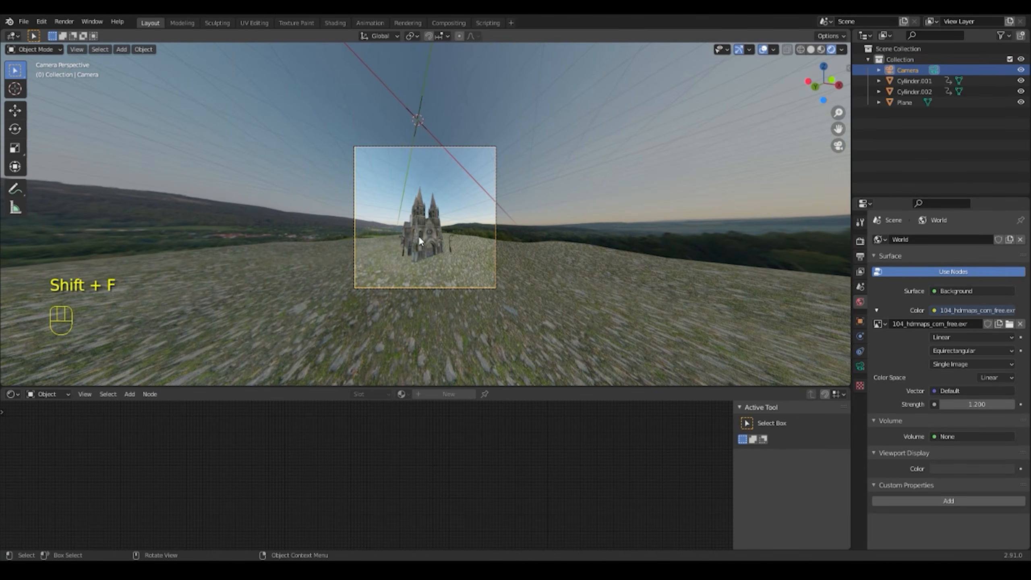
{"action": "scroll", "coordinate": [419, 237], "scroll_direction": "up", "scroll_amount": 6}
{"action": "scroll", "coordinate": [418, 237], "scroll_direction": "down", "scroll_amount": 3}
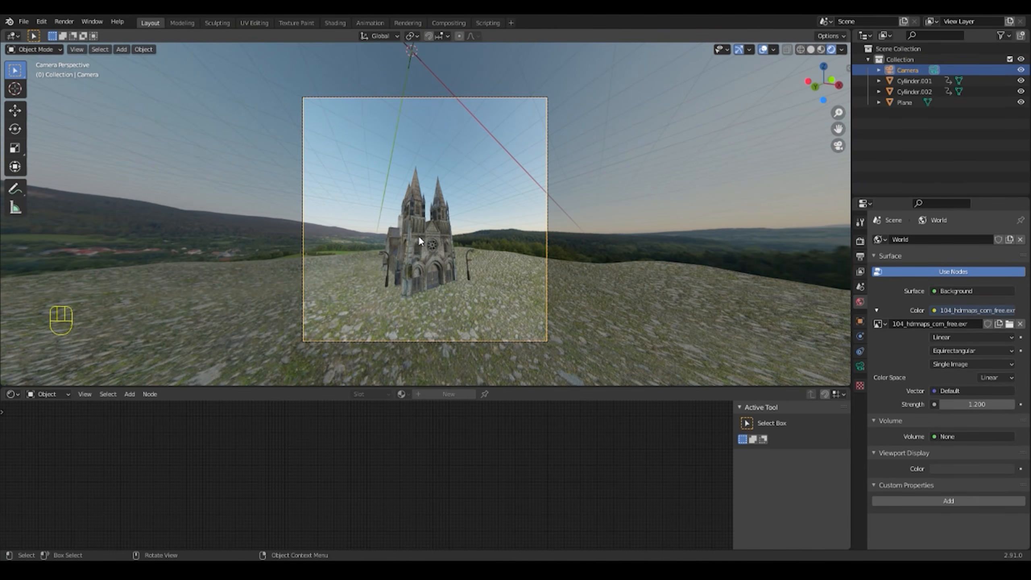
{"action": "key", "text": "shift+f"}
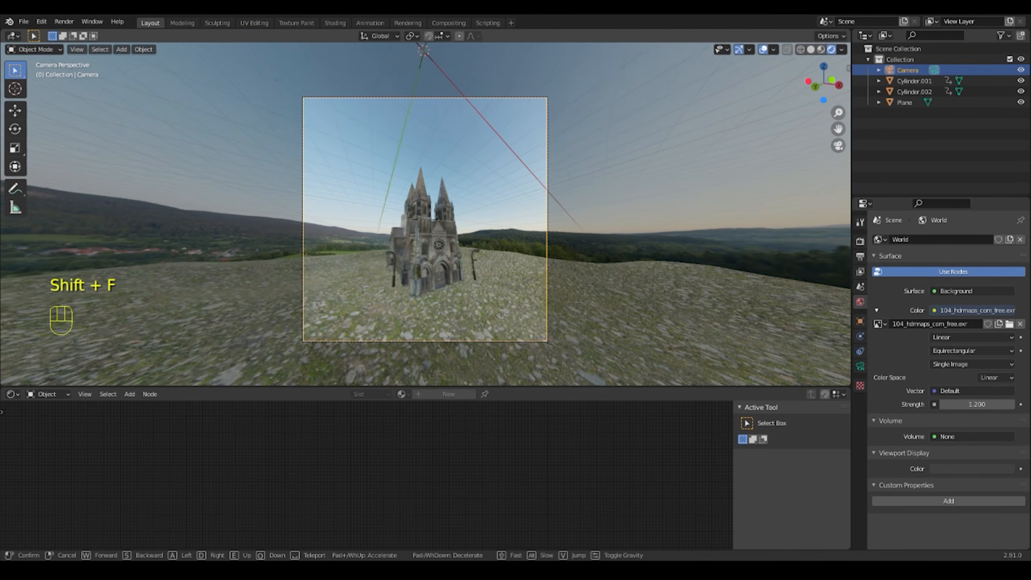
{"action": "left_click", "coordinate": [536, 200]}
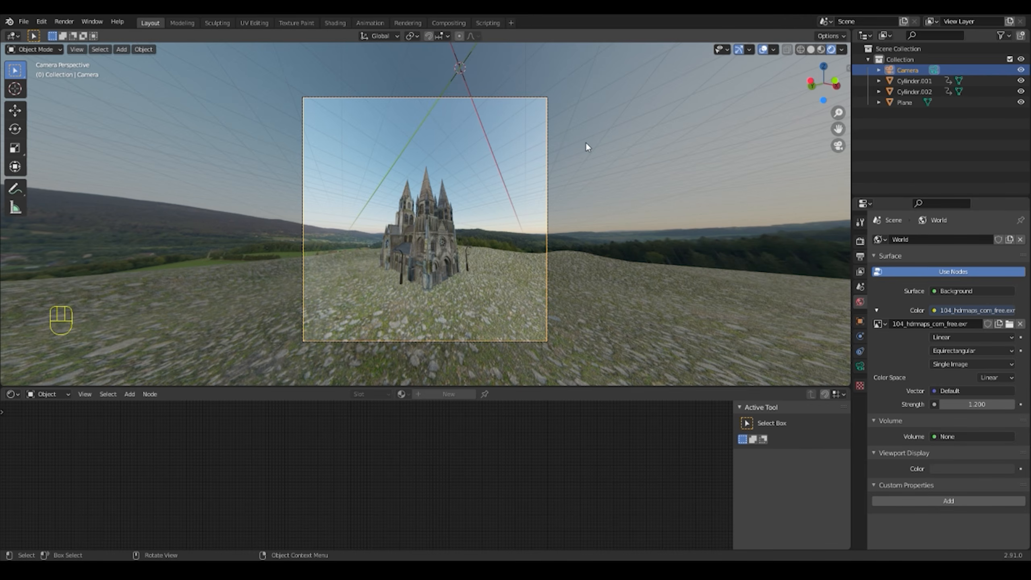
Set the scene's render engine to Cycles
{"action": "left_click", "coordinate": [860, 242]}
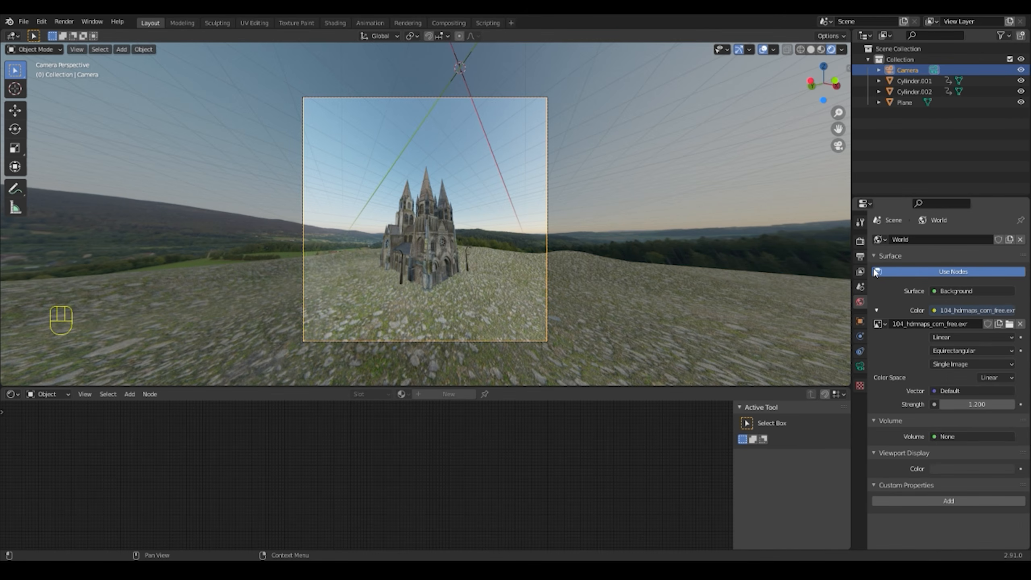
{"action": "left_click", "coordinate": [860, 243]}
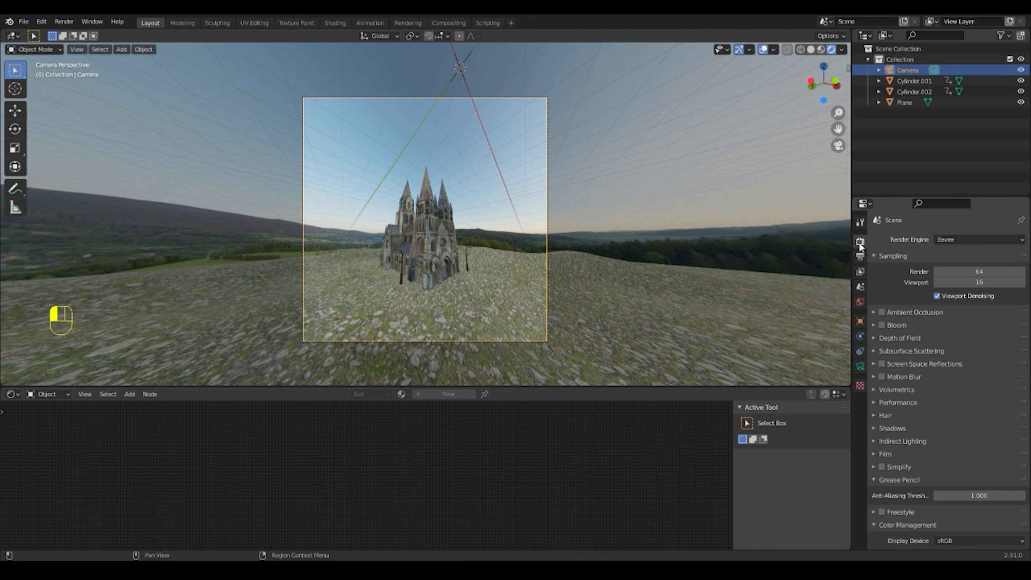
{"action": "left_click", "coordinate": [943, 240]}
{"action": "left_click", "coordinate": [948, 238]}
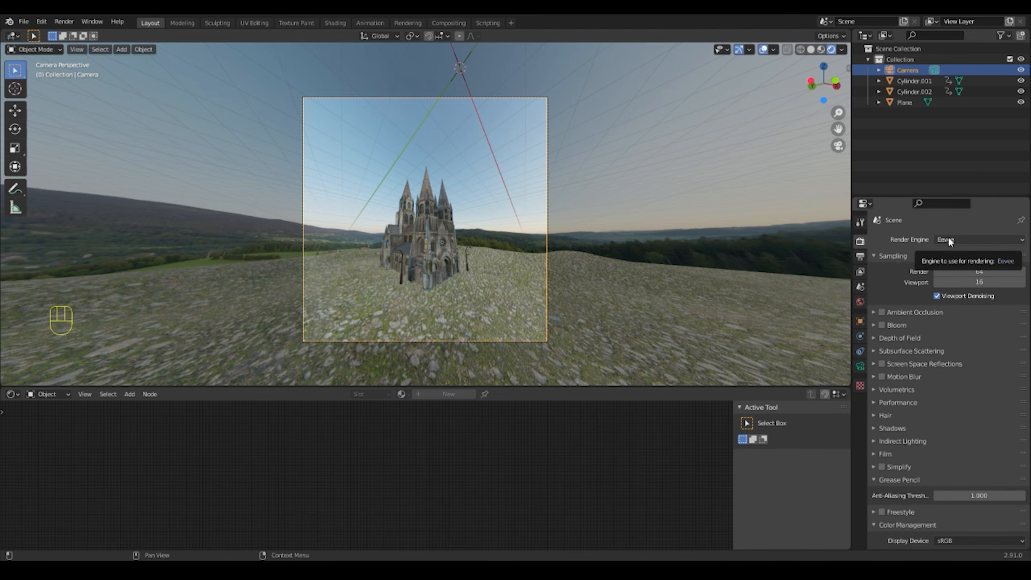
{"action": "left_click_drag", "start_coordinate": [948, 237], "coordinate": [957, 277]}
Examine the Cycles preview of the cathedral through the camera, both up close and in the full frame
{"action": "key", "text": "KP_0"}
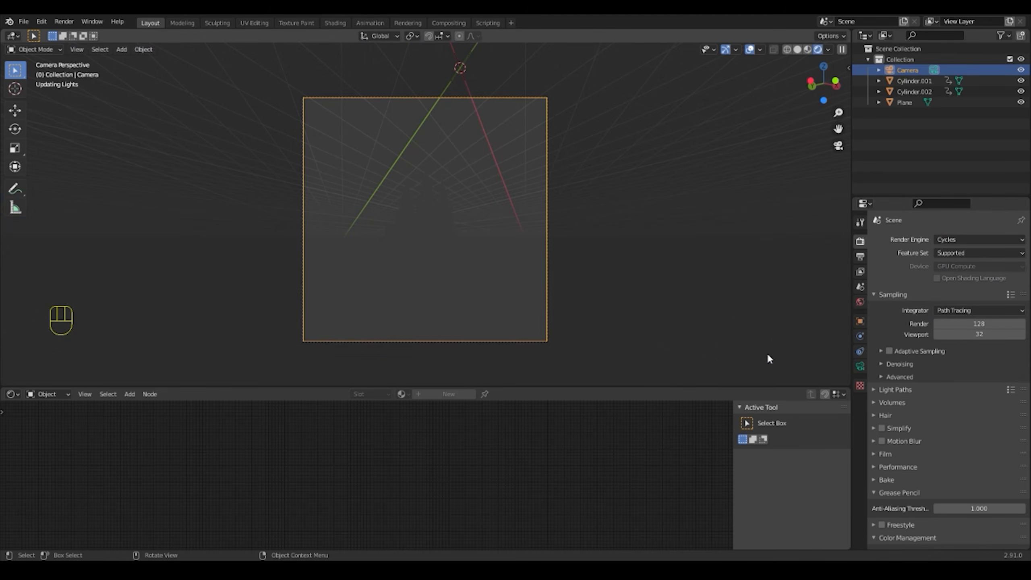
{"action": "scroll", "coordinate": [453, 300], "scroll_direction": "up", "scroll_amount": 1}
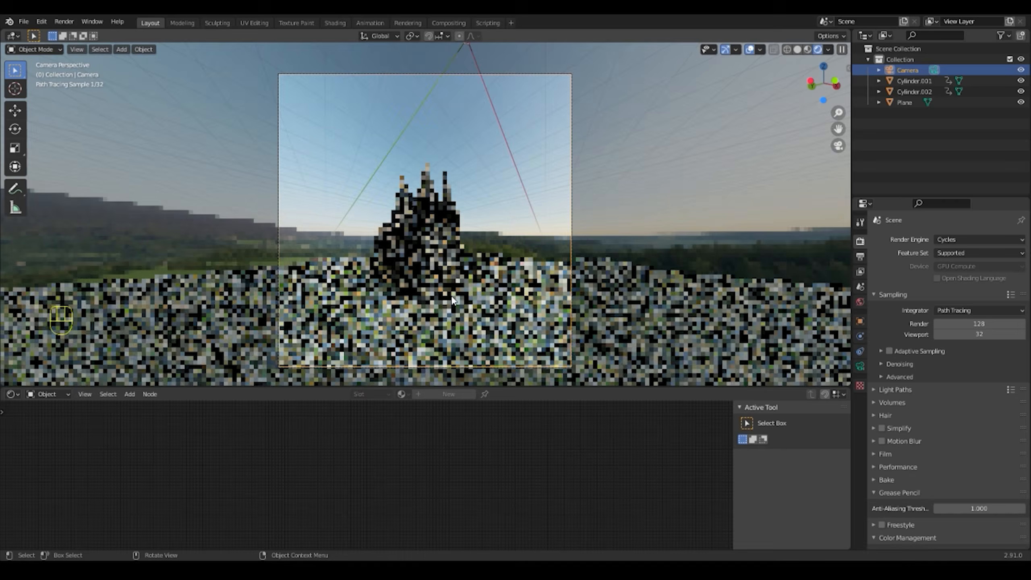
{"action": "scroll", "coordinate": [454, 299], "scroll_direction": "up", "scroll_amount": 2}
{"action": "scroll", "coordinate": [478, 314], "scroll_direction": "down", "scroll_amount": 3}
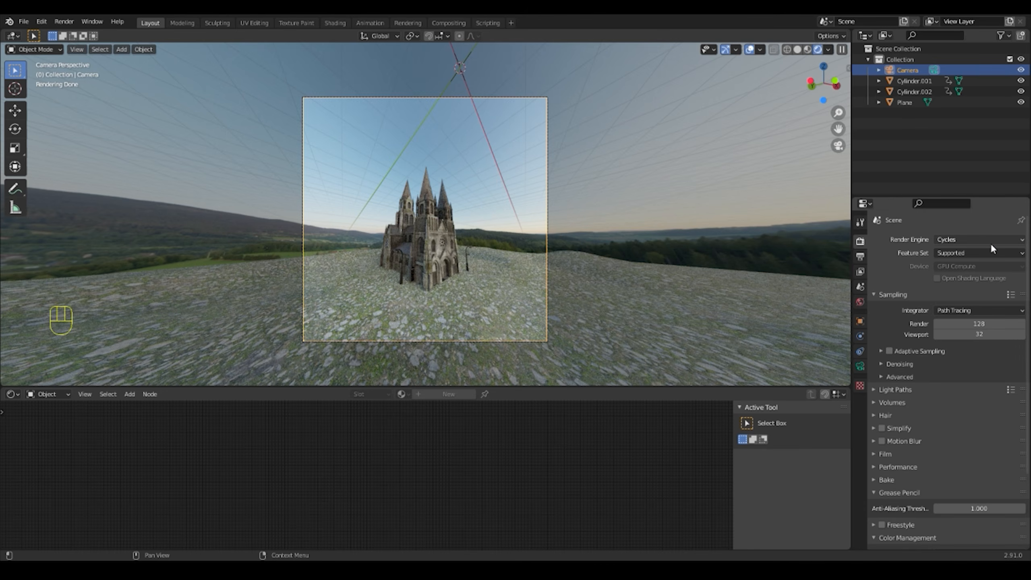
{"action": "scroll", "coordinate": [390, 260], "scroll_direction": "up", "scroll_amount": 3}
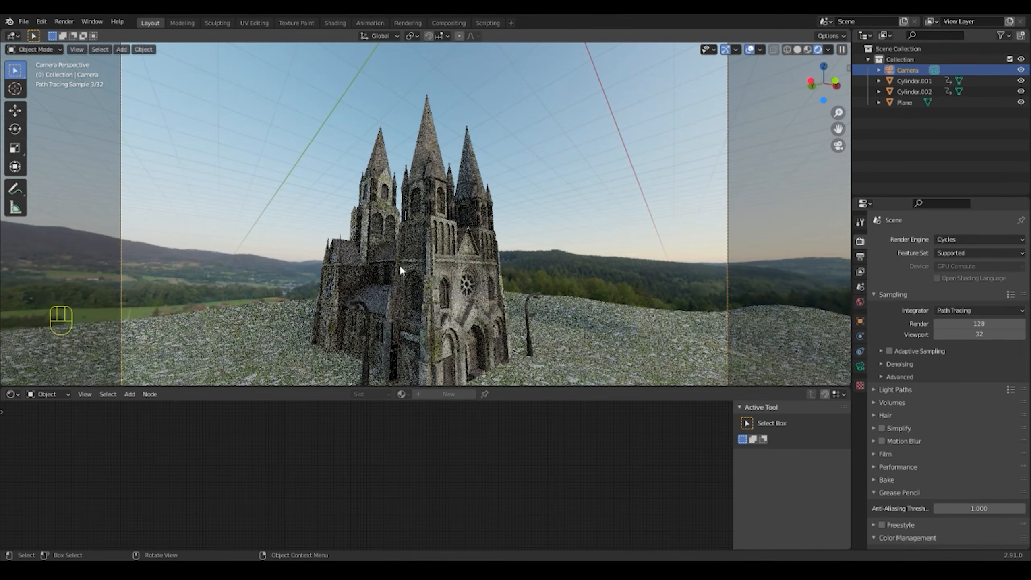
{"action": "middle_click_drag", "start_coordinate": [465, 286], "coordinate": [494, 265], "text": "shift"}
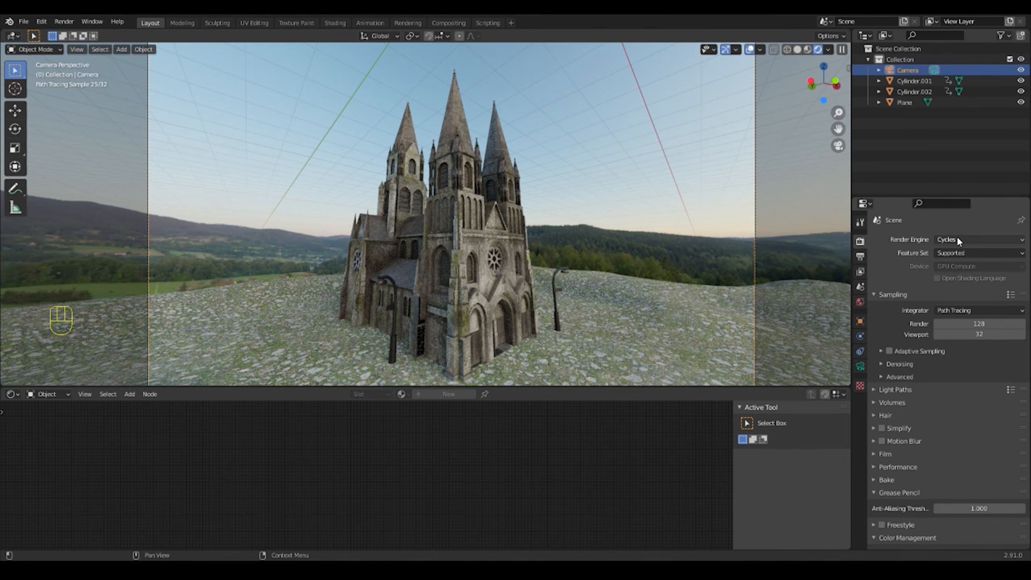
{"action": "scroll", "coordinate": [464, 267], "scroll_direction": "down", "scroll_amount": 2}
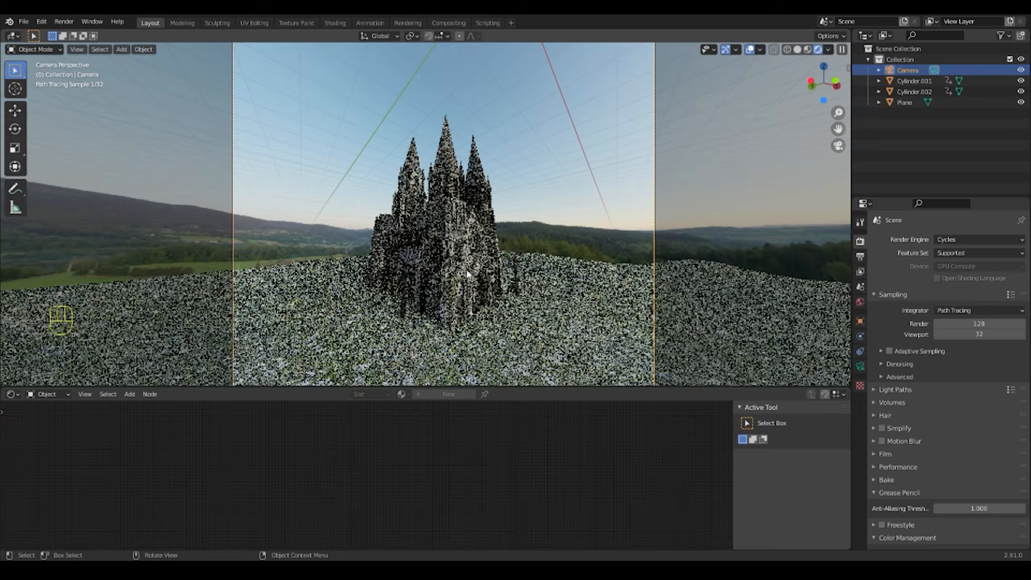
{"action": "scroll", "coordinate": [466, 269], "scroll_direction": "down", "scroll_amount": 2}
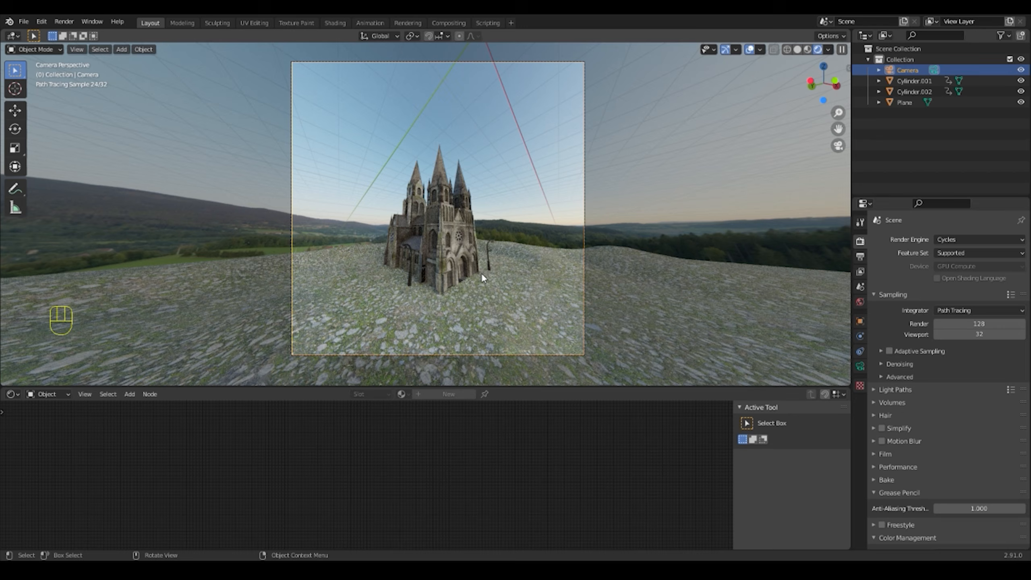
Switch the render engine to Eevee to compare its preview of the whole camera frame
{"action": "left_click", "coordinate": [970, 239]}
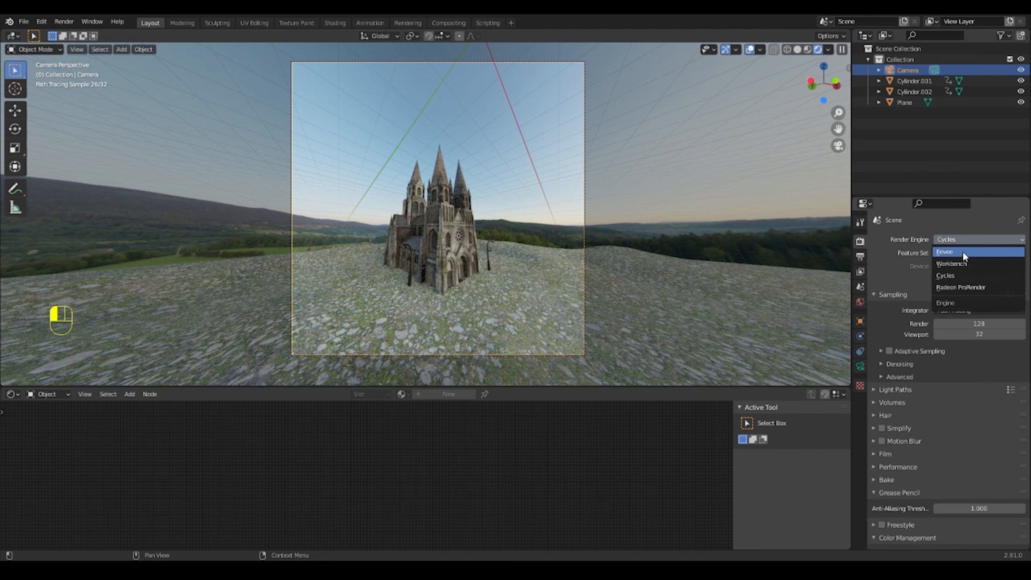
{"action": "left_click", "coordinate": [963, 252]}
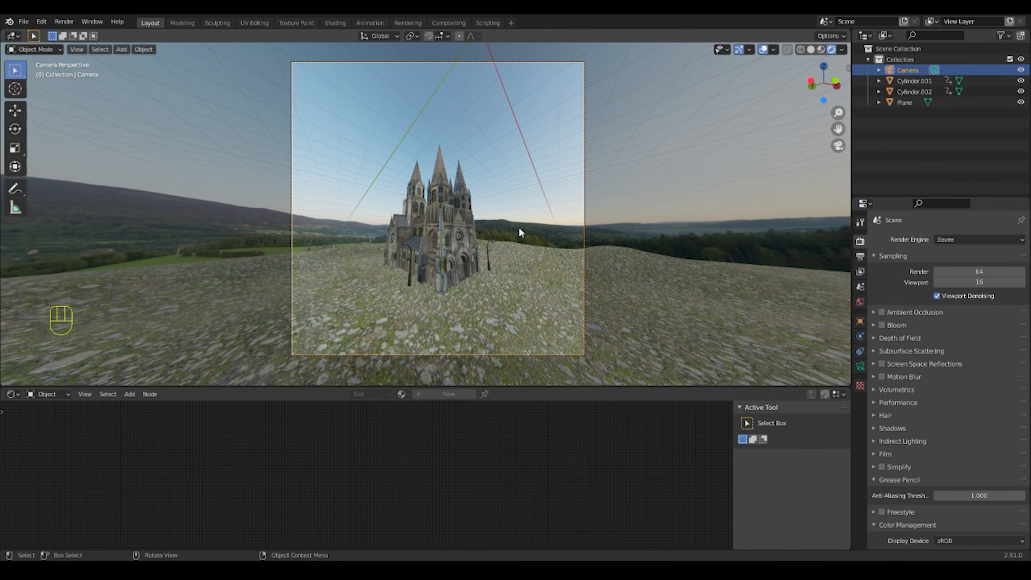
{"action": "scroll", "coordinate": [570, 270], "scroll_direction": "down", "scroll_amount": 1}
{"action": "middle_click_drag", "start_coordinate": [560, 205], "coordinate": [599, 219], "text": "shift"}
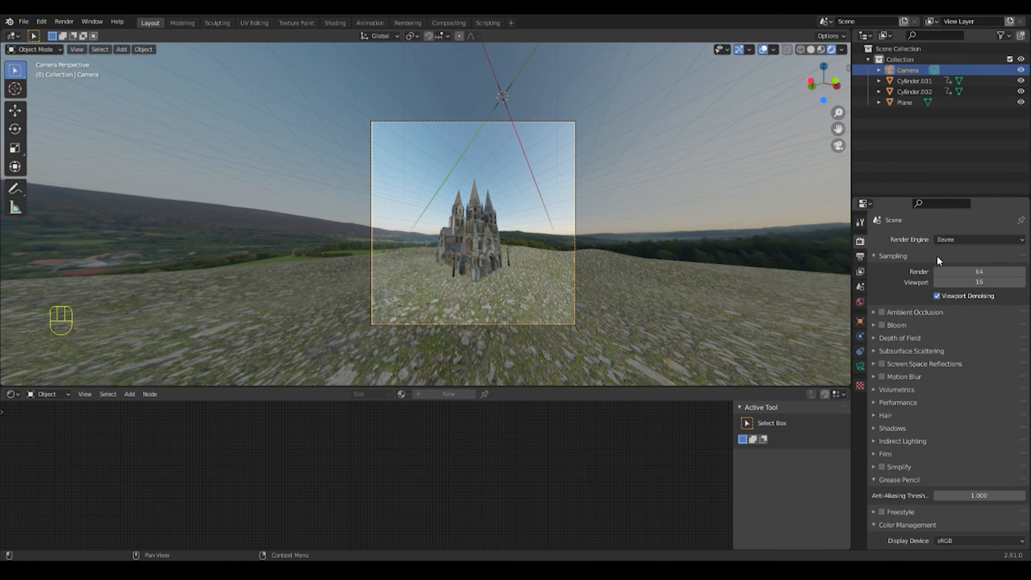
Set the render engine to Cycles with GPU Compute as the rendering device
{"action": "left_click", "coordinate": [975, 239]}
{"action": "left_click", "coordinate": [996, 273]}
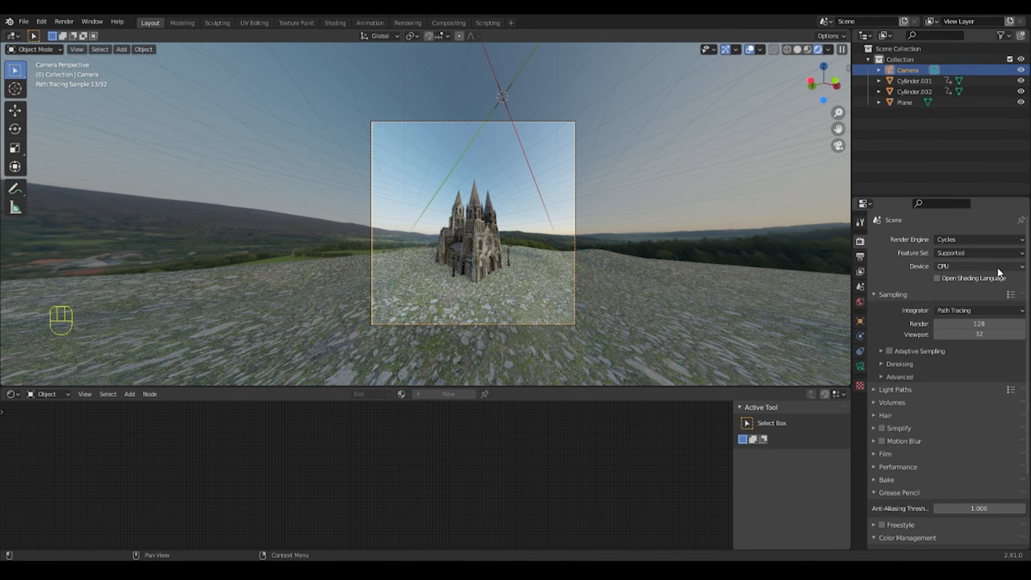
{"action": "left_click", "coordinate": [997, 268]}
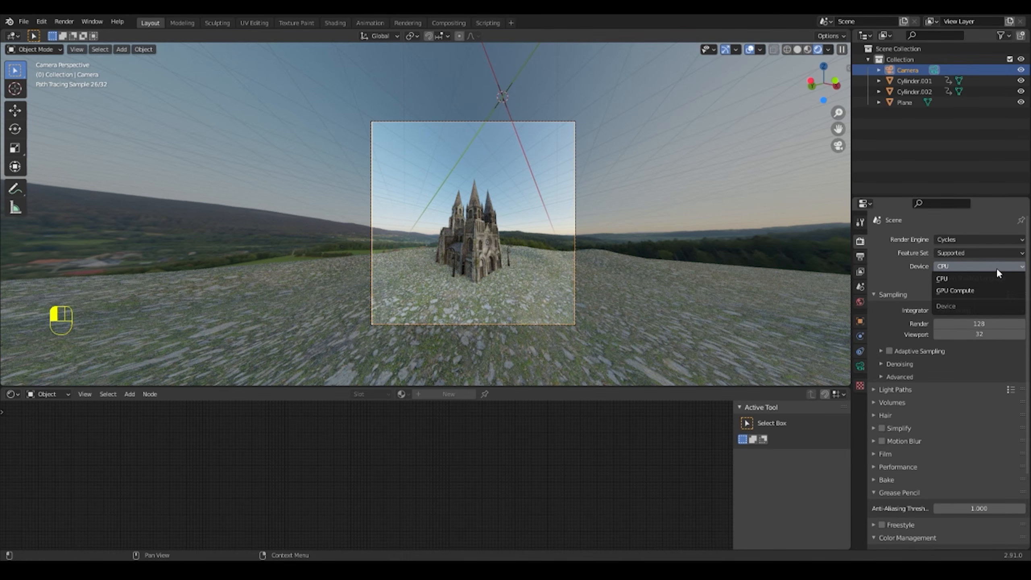
{"action": "left_click", "coordinate": [972, 290]}
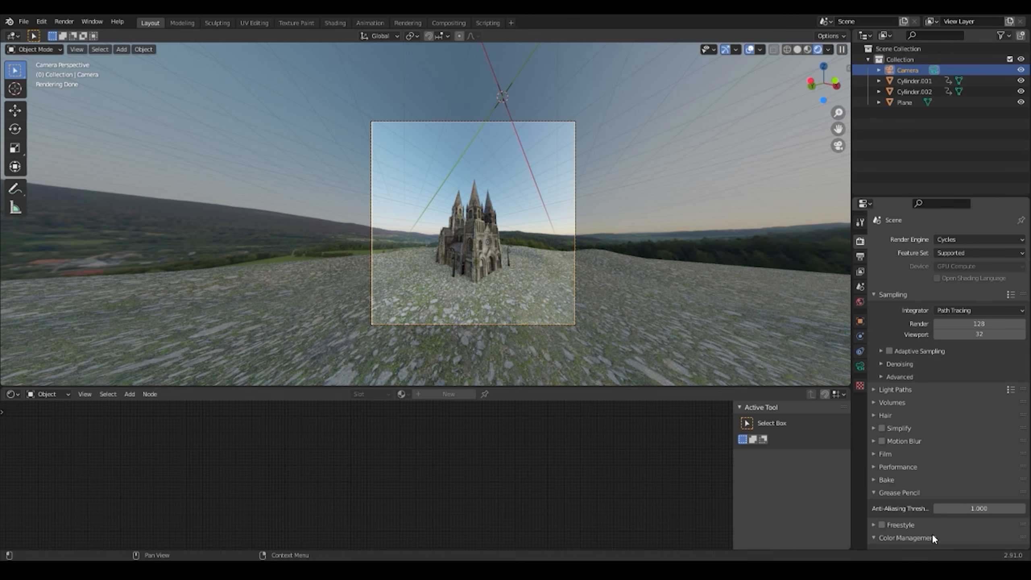
{"action": "scroll", "coordinate": [901, 432], "scroll_direction": "down", "scroll_amount": 5}
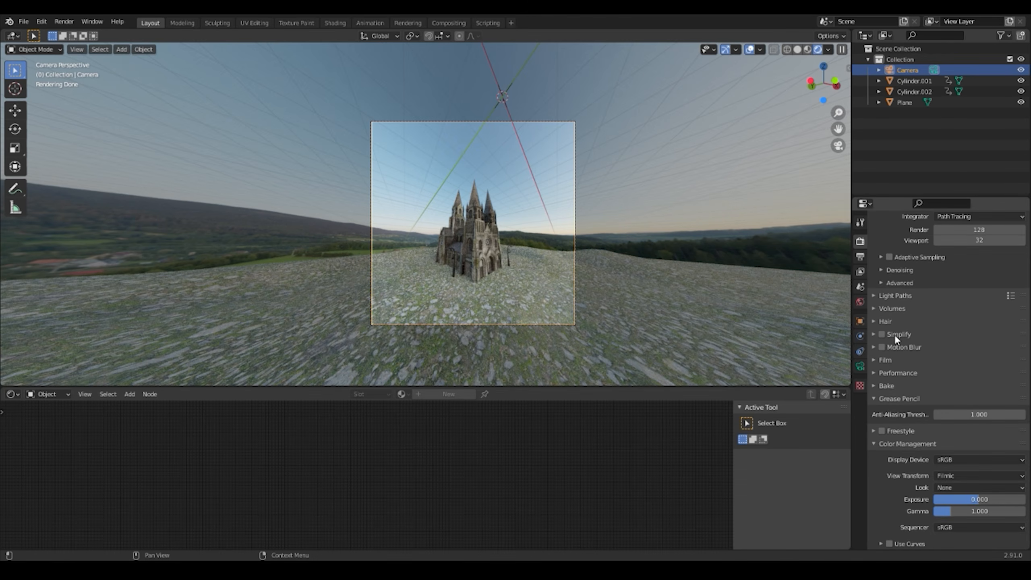
{"action": "scroll", "coordinate": [945, 510], "scroll_direction": "up", "scroll_amount": 2}
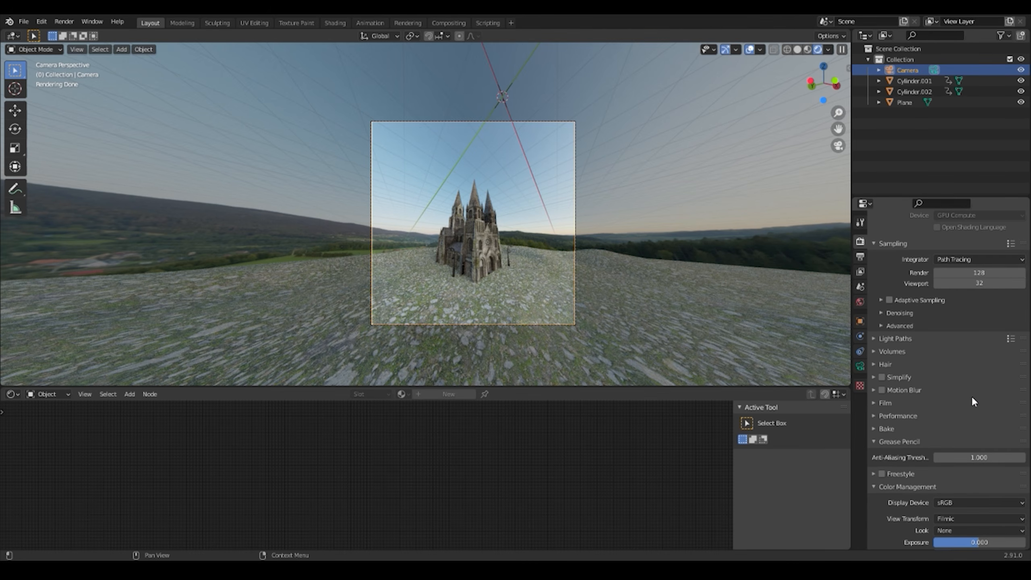
{"action": "scroll", "coordinate": [972, 400], "scroll_direction": "down", "scroll_amount": 2}
{"action": "scroll", "coordinate": [957, 474], "scroll_direction": "up", "scroll_amount": 4}
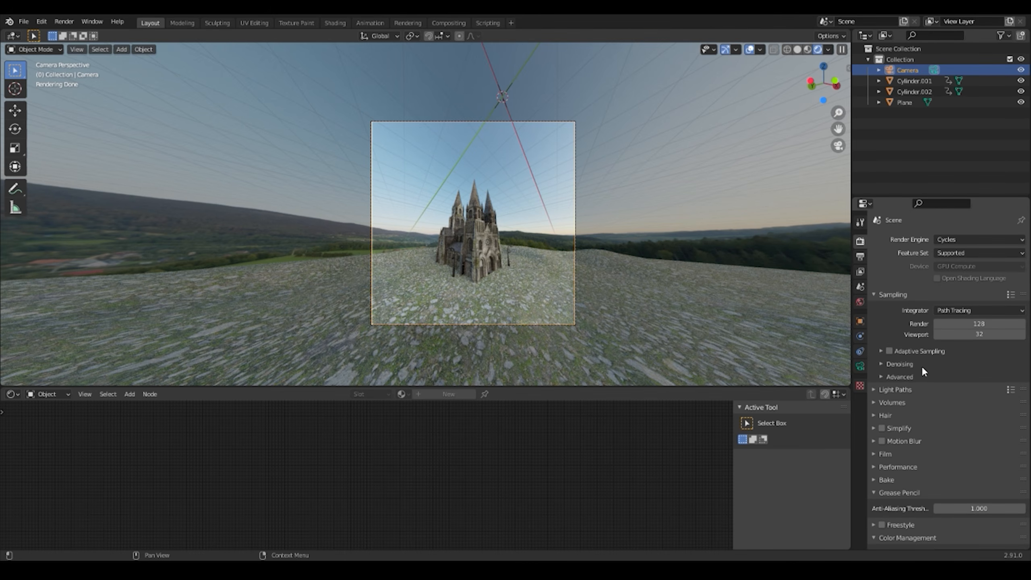
Set the vertical output resolution to 1080 px for a widescreen camera frame
{"action": "left_click", "coordinate": [859, 256]}
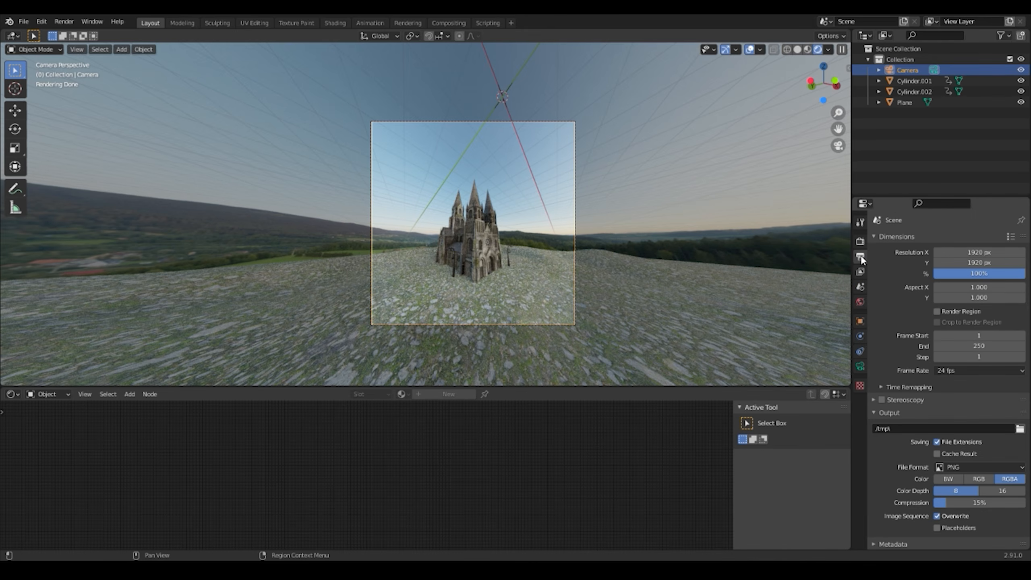
{"action": "left_click", "coordinate": [996, 264]}
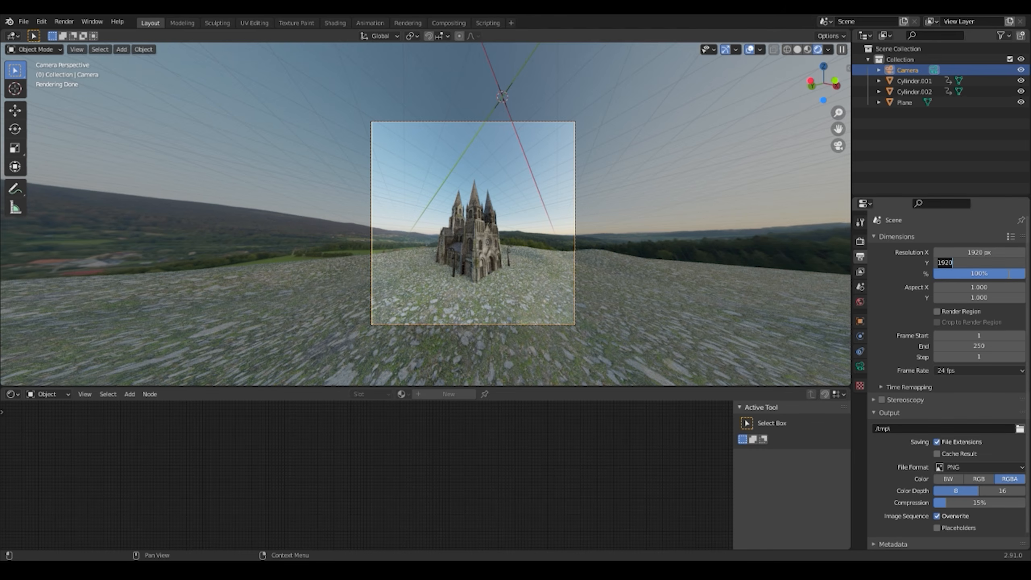
{"action": "key", "text": "BackSpace"}
{"action": "type", "text": "1080"}
{"action": "key", "text": "Return"}
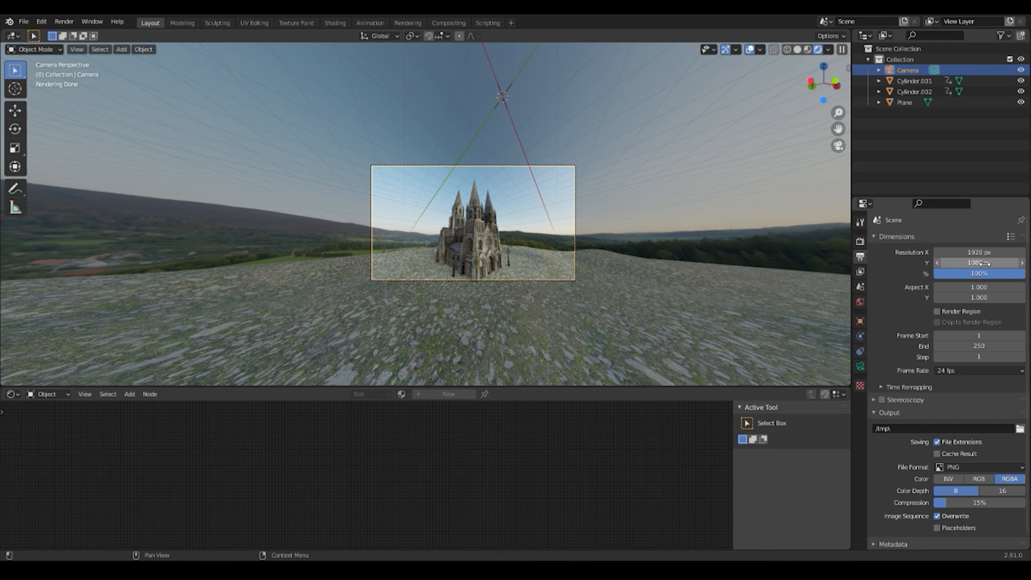
Try a vertical output resolution of 1920 px for a square frame, and restore it to 1080 px
{"action": "left_click", "coordinate": [1004, 263]}
{"action": "key", "text": "BackSpace"}
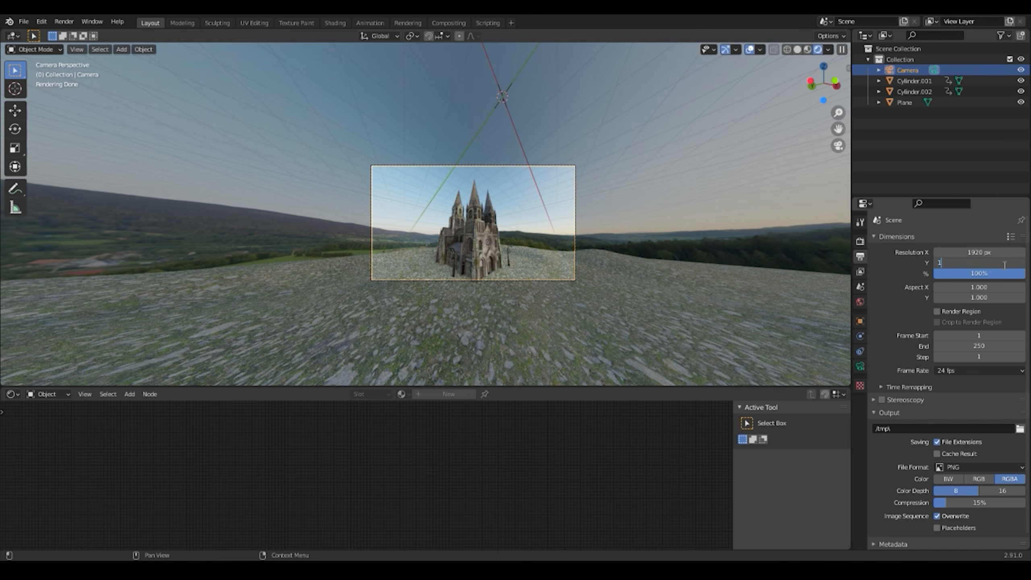
{"action": "type", "text": "1920"}
{"action": "key", "text": "Return"}
{"action": "left_click", "coordinate": [988, 263]}
{"action": "type", "text": "1080"}
{"action": "key", "text": "Return"}
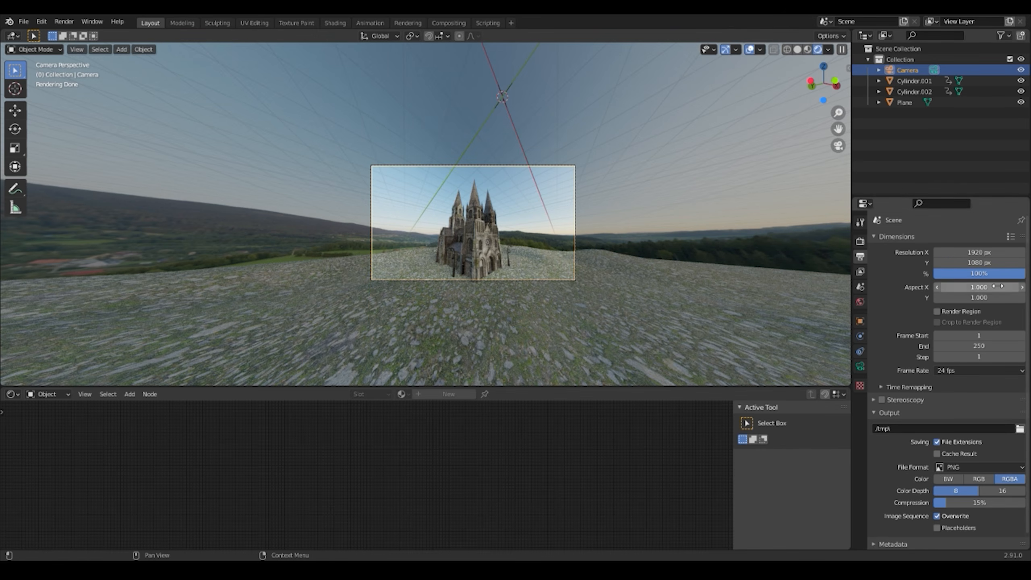
Replace the empty node editor with a Timeline and set the animation's end frame to 60
{"action": "left_click", "coordinate": [12, 394]}
{"action": "left_click", "coordinate": [155, 435]}
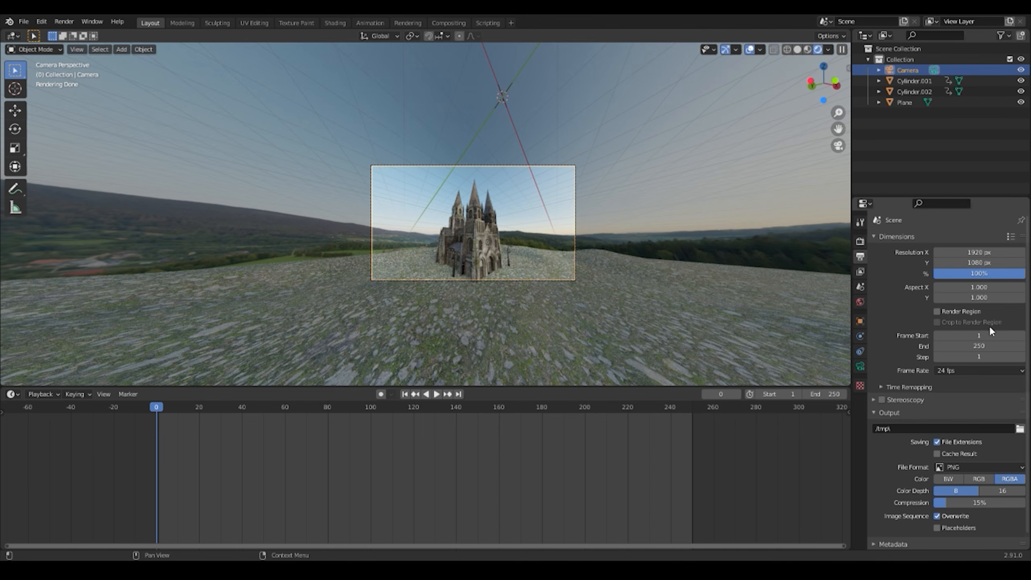
{"action": "left_click", "coordinate": [995, 347]}
{"action": "key", "text": "BackSpace"}
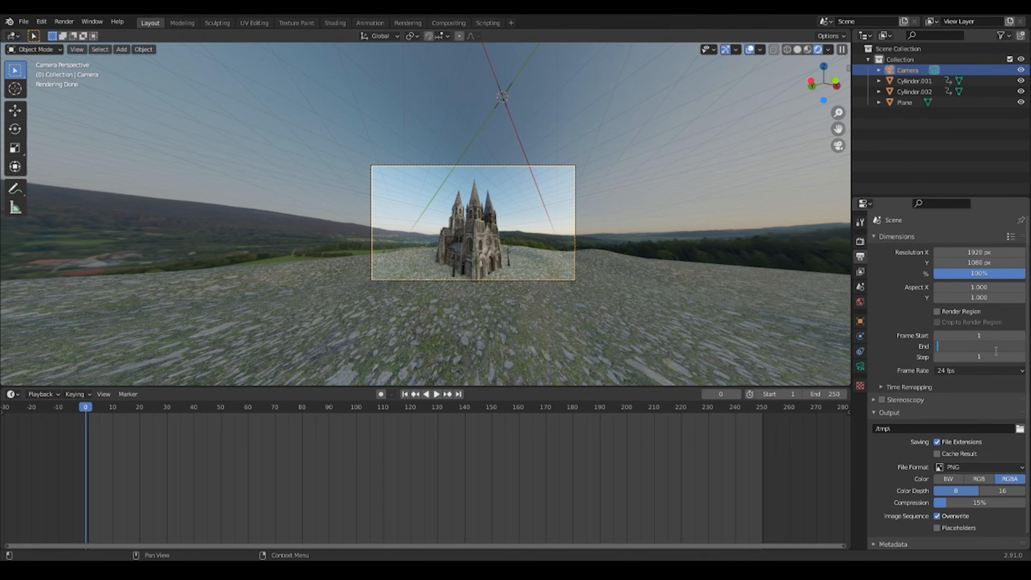
{"action": "key", "text": "Return"}
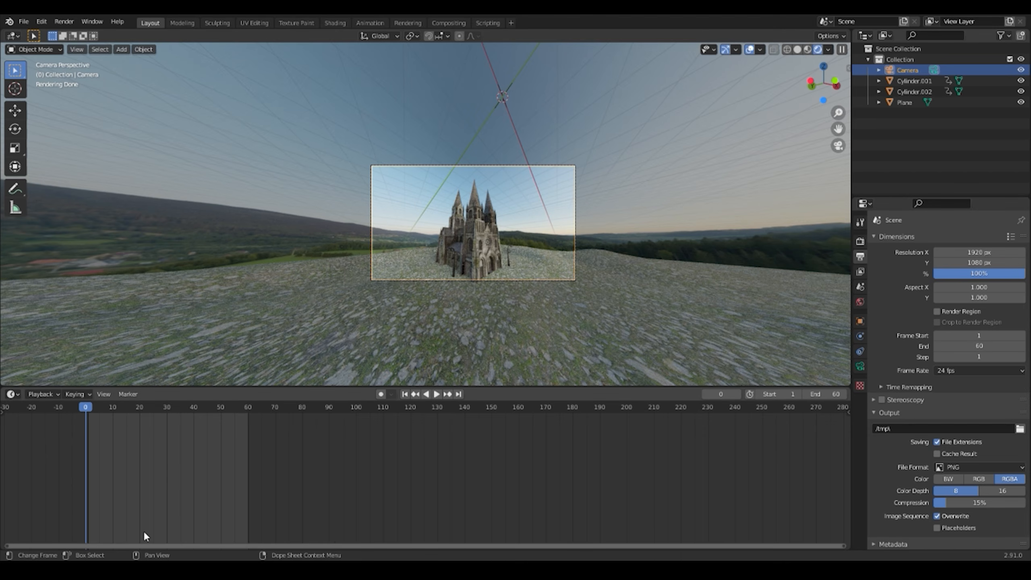
{"action": "scroll", "coordinate": [59, 432], "scroll_direction": "up", "scroll_amount": 3}
{"action": "middle_click_drag", "start_coordinate": [113, 440], "coordinate": [276, 451]}
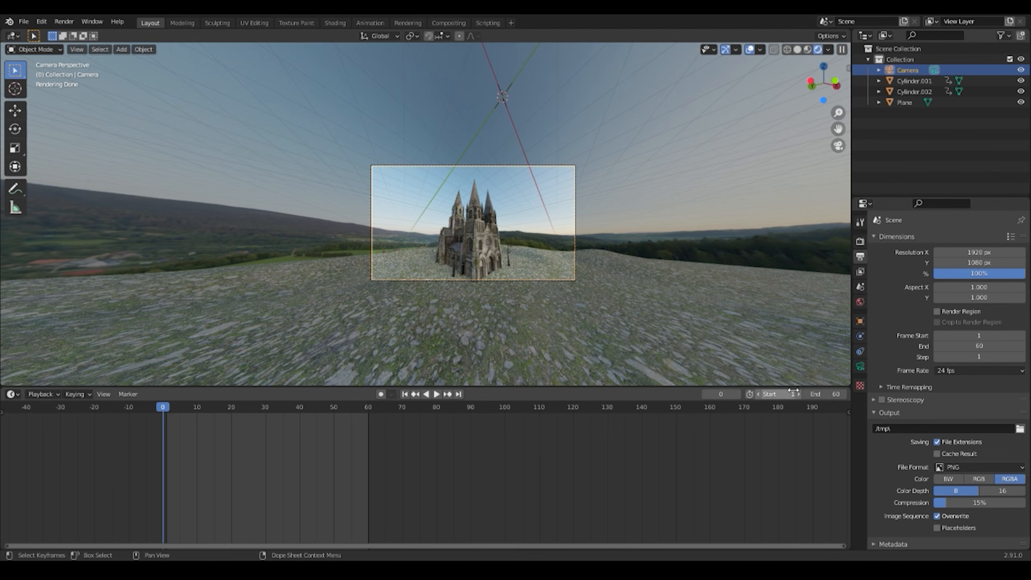
Set the output frame rate to 60 fps and the file format to FFmpeg video
{"action": "scroll", "coordinate": [1003, 359], "scroll_direction": "down", "scroll_amount": 1}
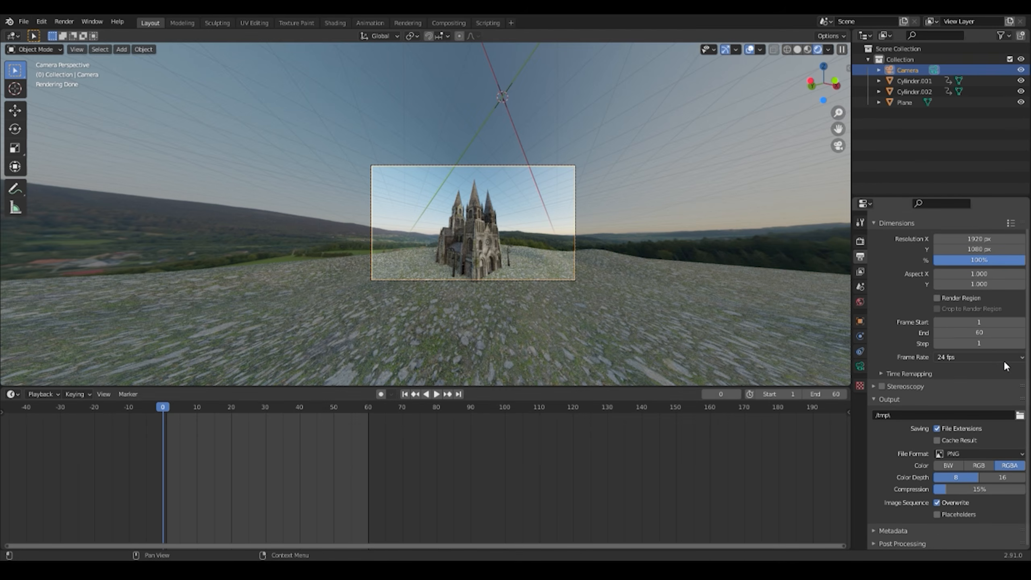
{"action": "left_click", "coordinate": [952, 356]}
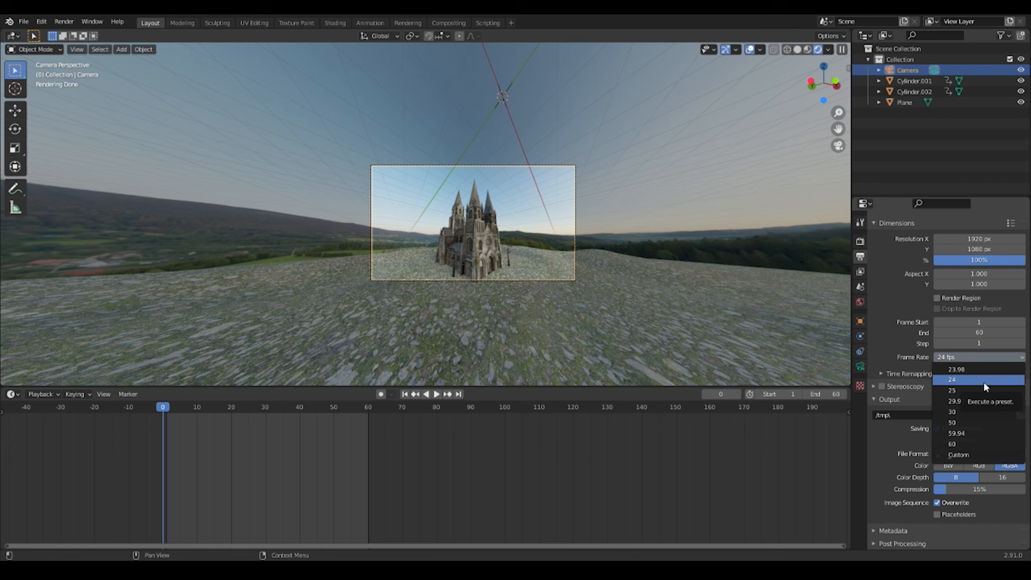
{"action": "left_click", "coordinate": [991, 444]}
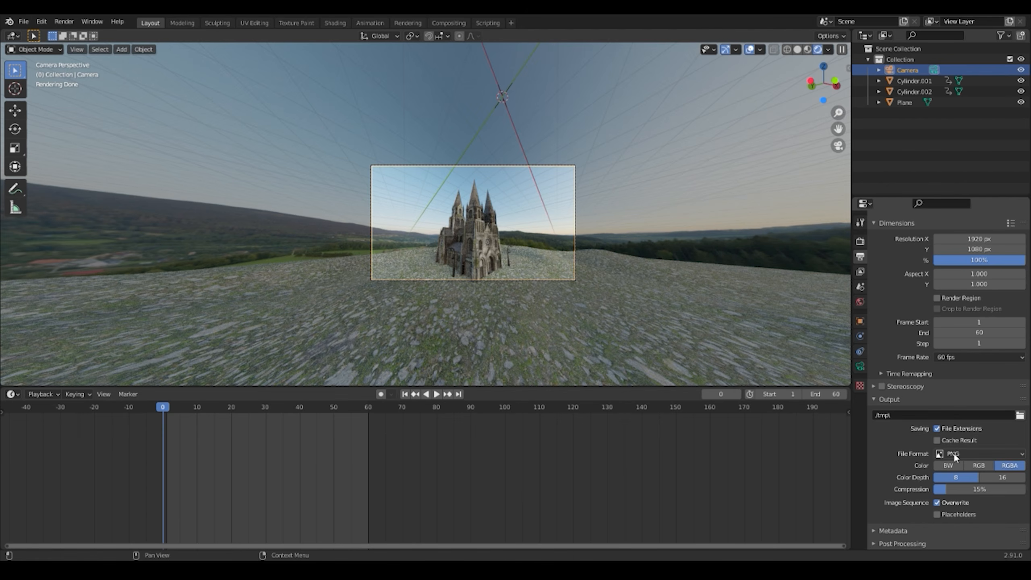
{"action": "left_click", "coordinate": [986, 454]}
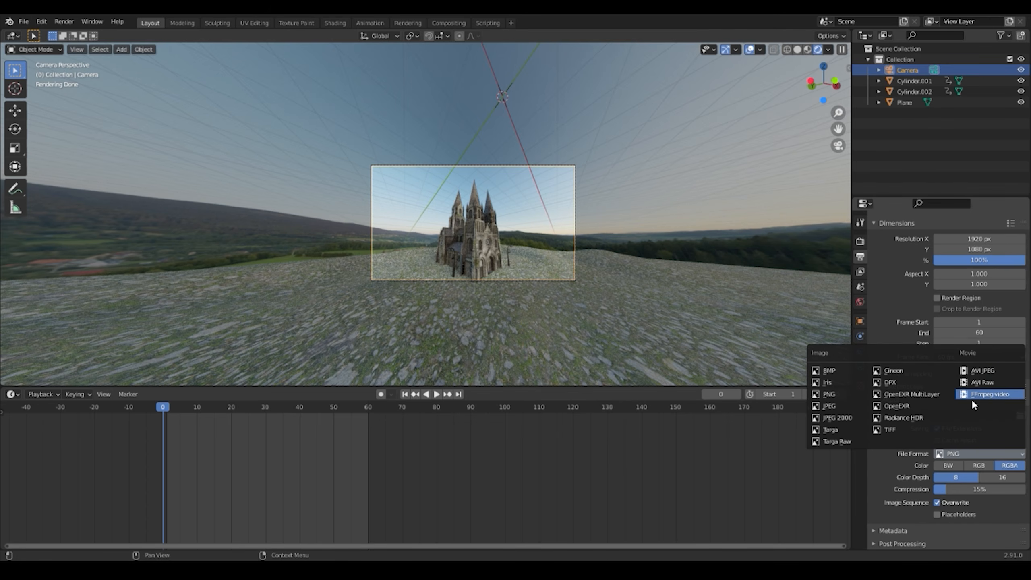
{"action": "left_click", "coordinate": [973, 401]}
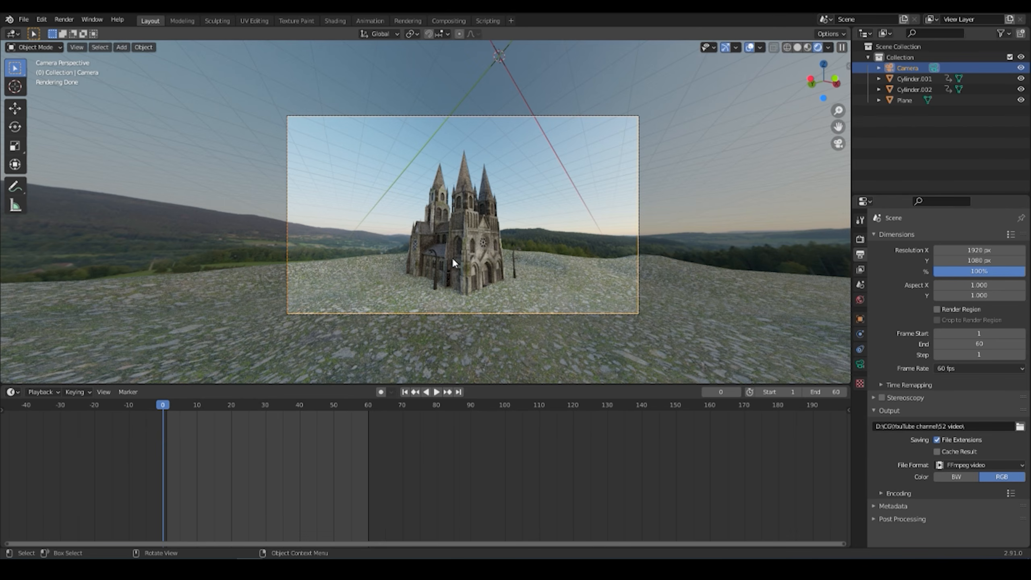
Render the camera view as a still image with Cycles and save it as untitled.png in the 52 video folder
{"action": "left_click", "coordinate": [66, 22]}
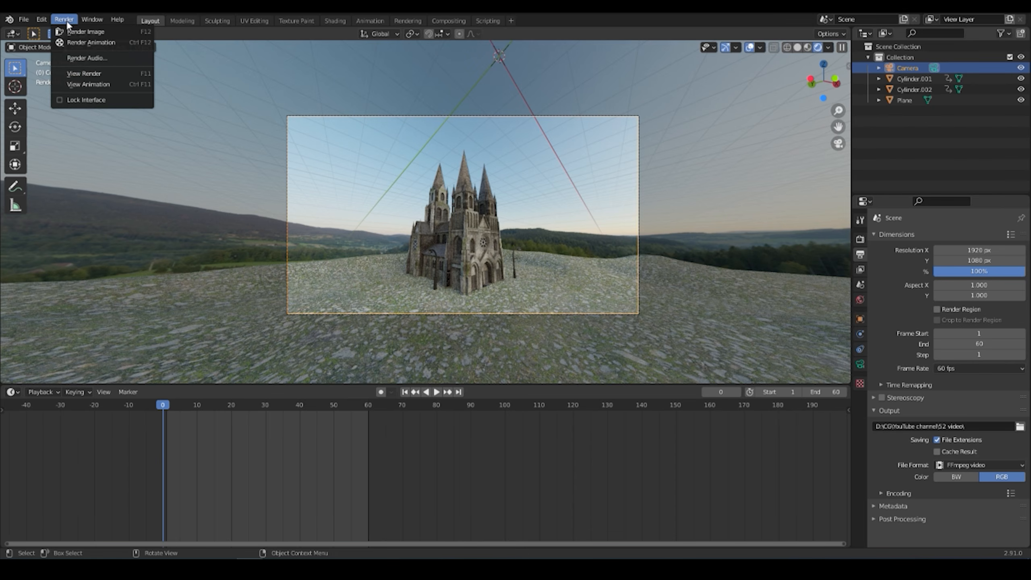
{"action": "left_click", "coordinate": [82, 33]}
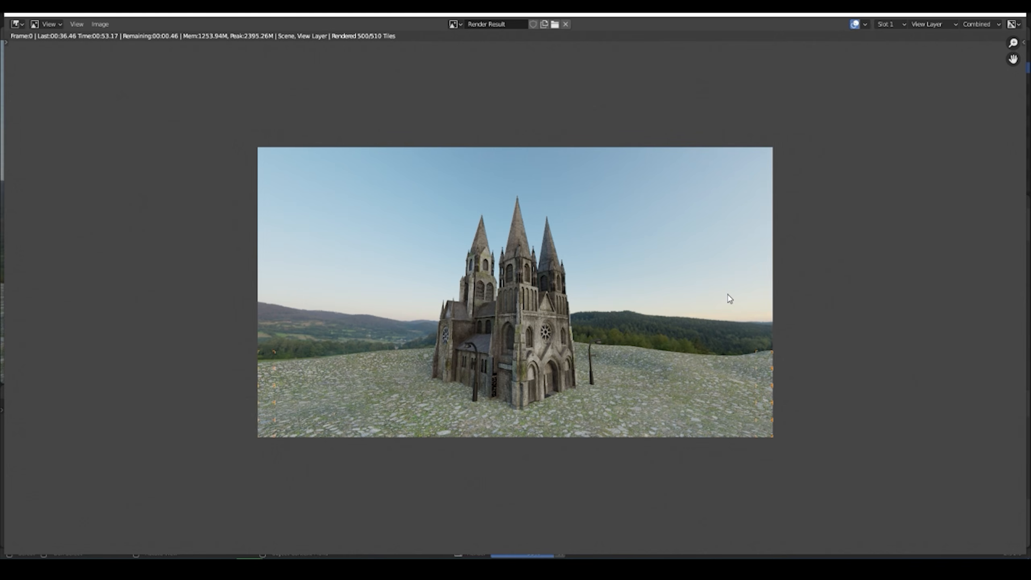
{"action": "left_click", "coordinate": [100, 23]}
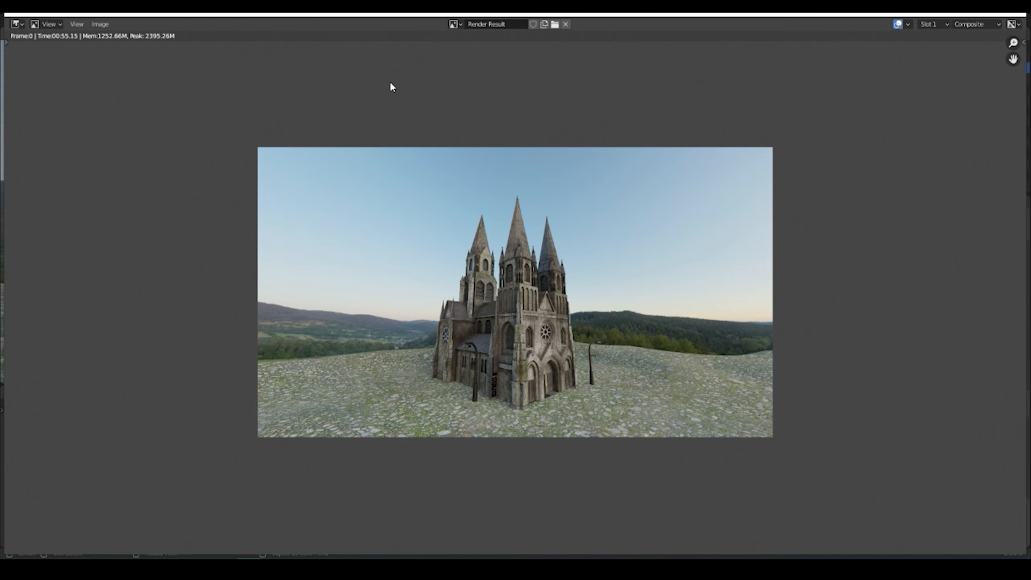
{"action": "left_click", "coordinate": [108, 24]}
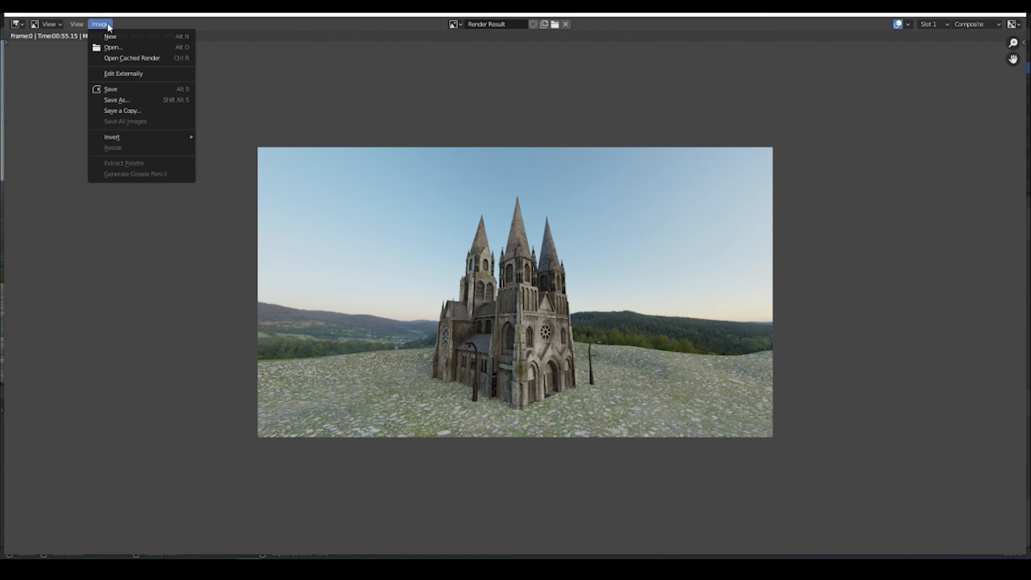
{"action": "left_click", "coordinate": [145, 98]}
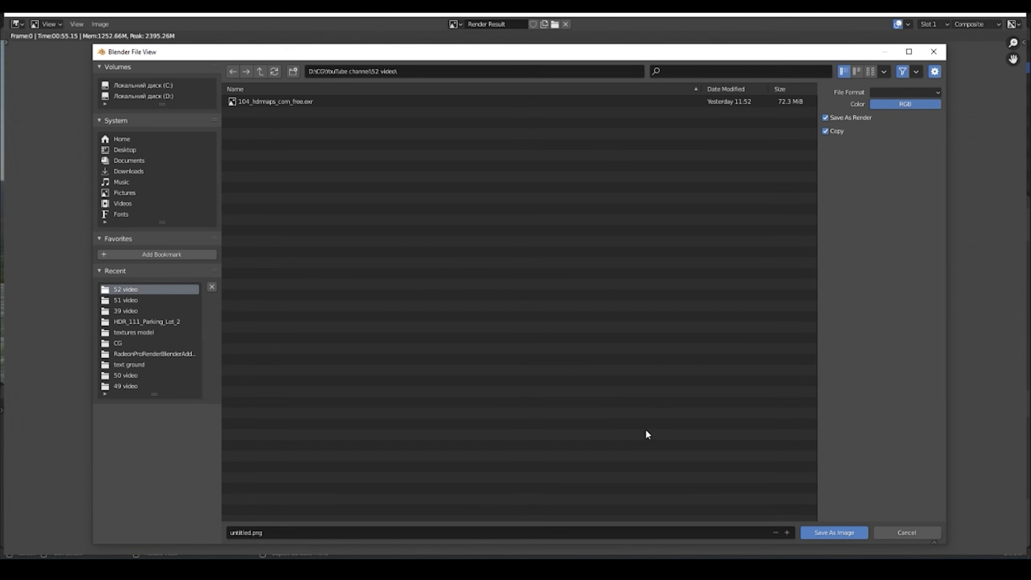
{"action": "left_click", "coordinate": [822, 534]}
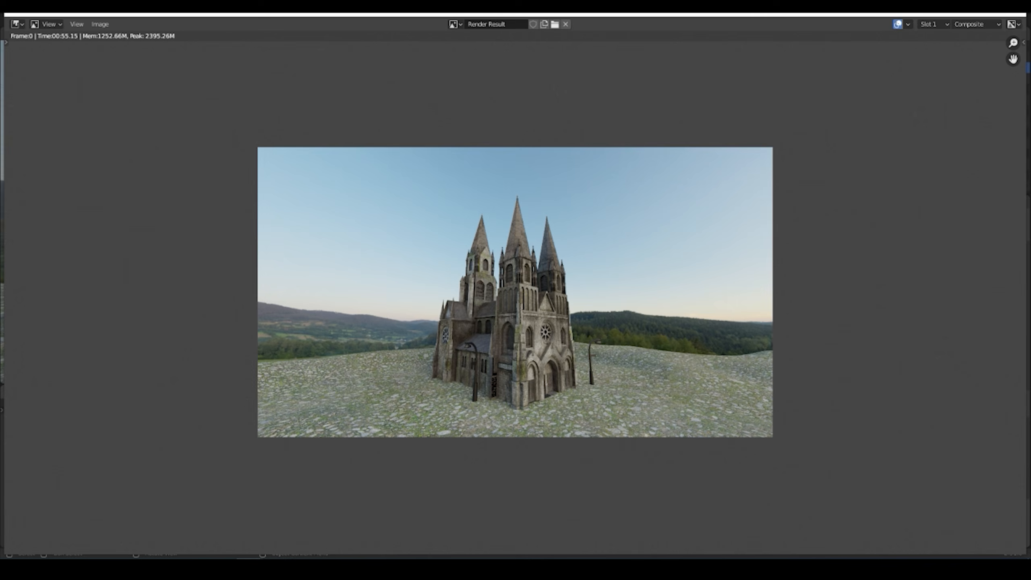
{"action": "key", "text": "Escape"}
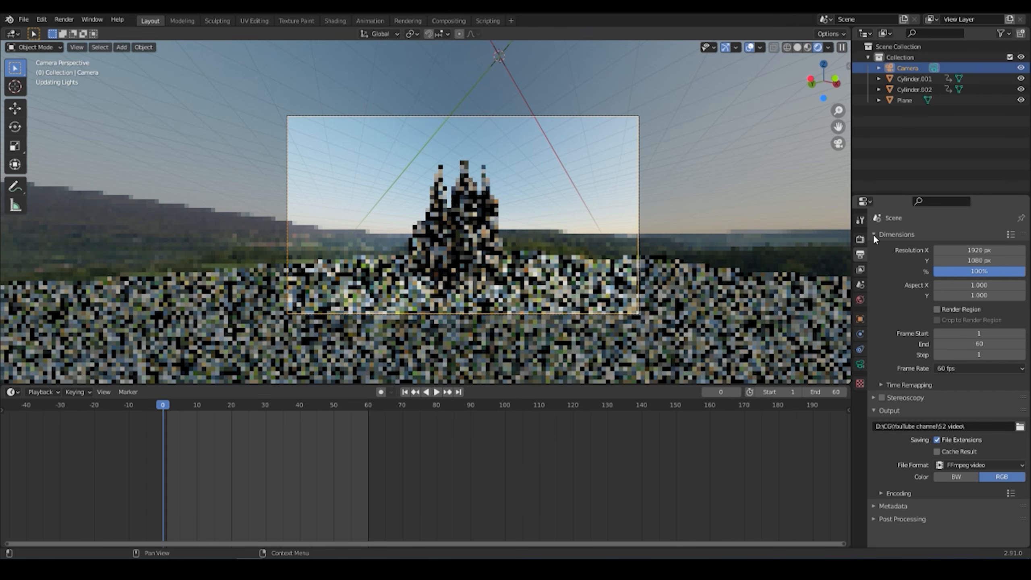
Switch the render engine to Eevee and render a still image to inspect the cathedral up close
{"action": "left_click", "coordinate": [861, 240]}
{"action": "left_click", "coordinate": [982, 237]}
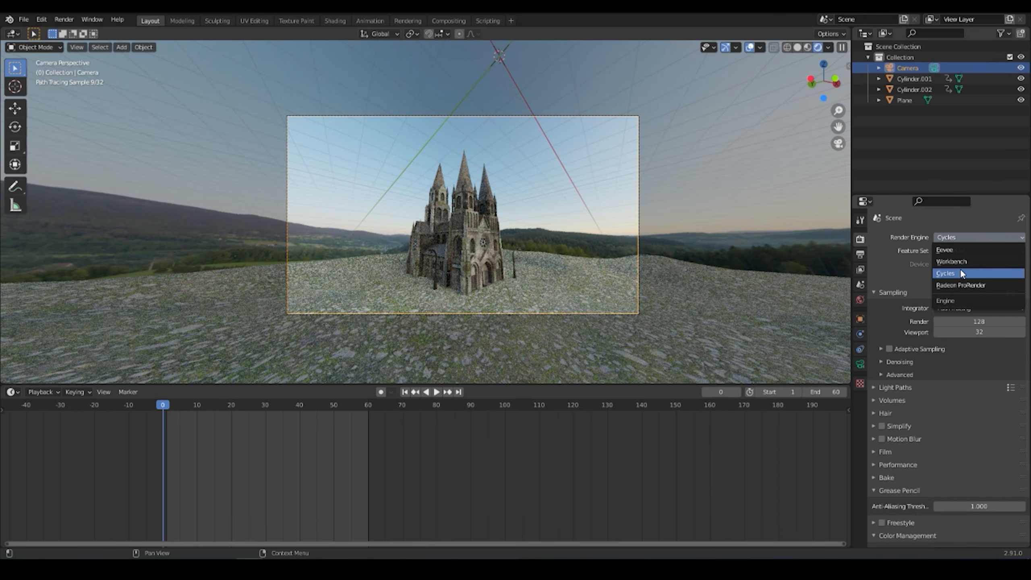
{"action": "left_click", "coordinate": [990, 251]}
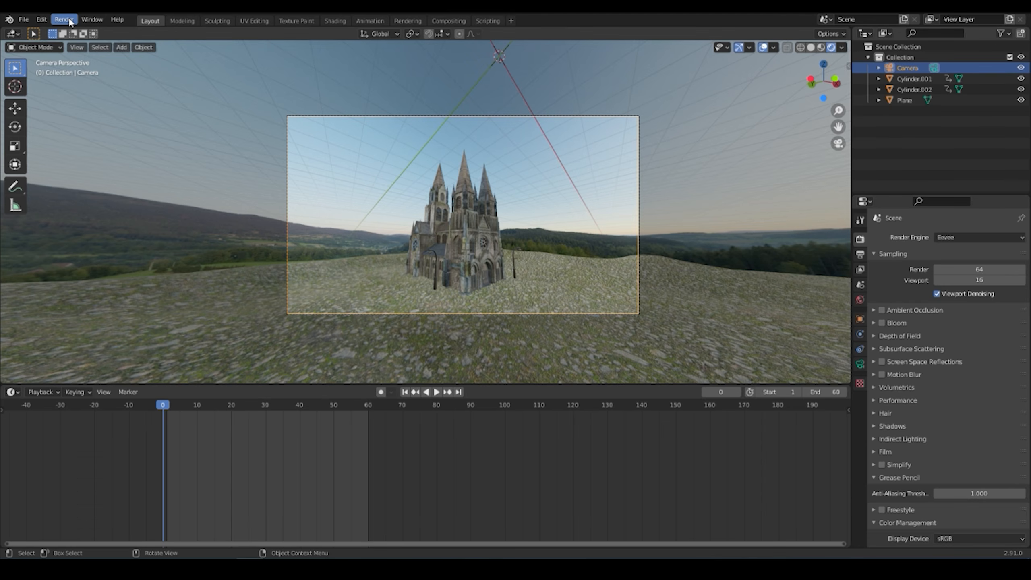
{"action": "left_click", "coordinate": [63, 17]}
{"action": "left_click", "coordinate": [84, 30]}
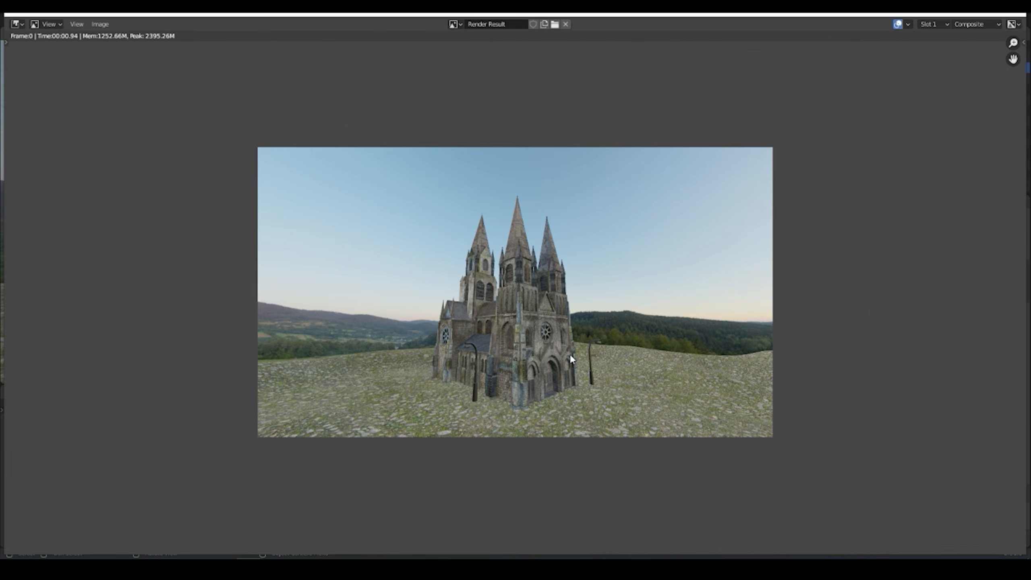
{"action": "scroll", "coordinate": [465, 391], "scroll_direction": "up", "scroll_amount": 6}
{"action": "scroll", "coordinate": [477, 386], "scroll_direction": "down", "scroll_amount": 4}
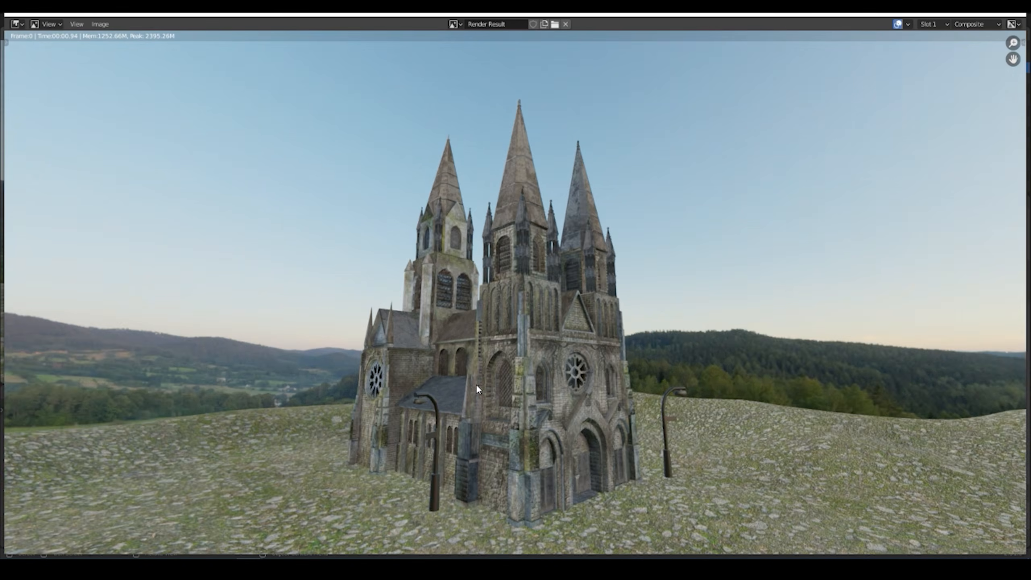
{"action": "scroll", "coordinate": [476, 384], "scroll_direction": "down", "scroll_amount": 1}
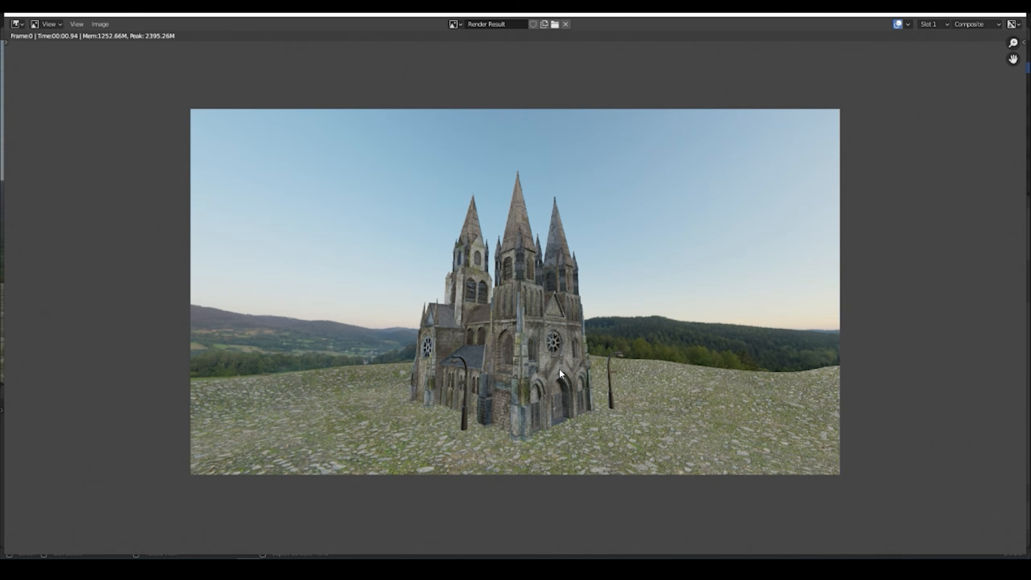
{"action": "key", "text": "Escape"}
Examine the Render Layers and Composite nodes in the Compositing workspace, and return to the Layout workspace
{"action": "left_click", "coordinate": [64, 19]}
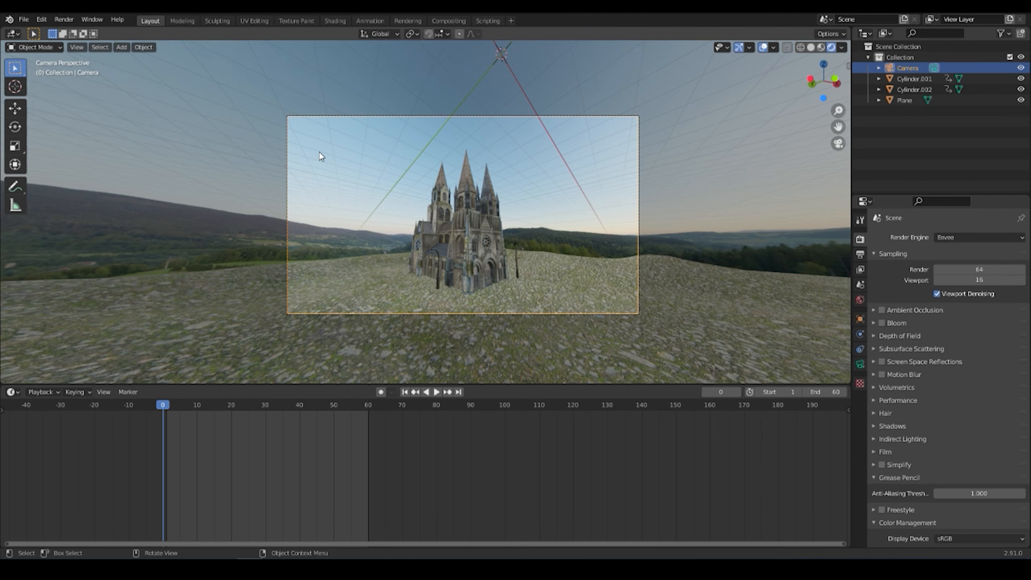
{"action": "left_click", "coordinate": [449, 21]}
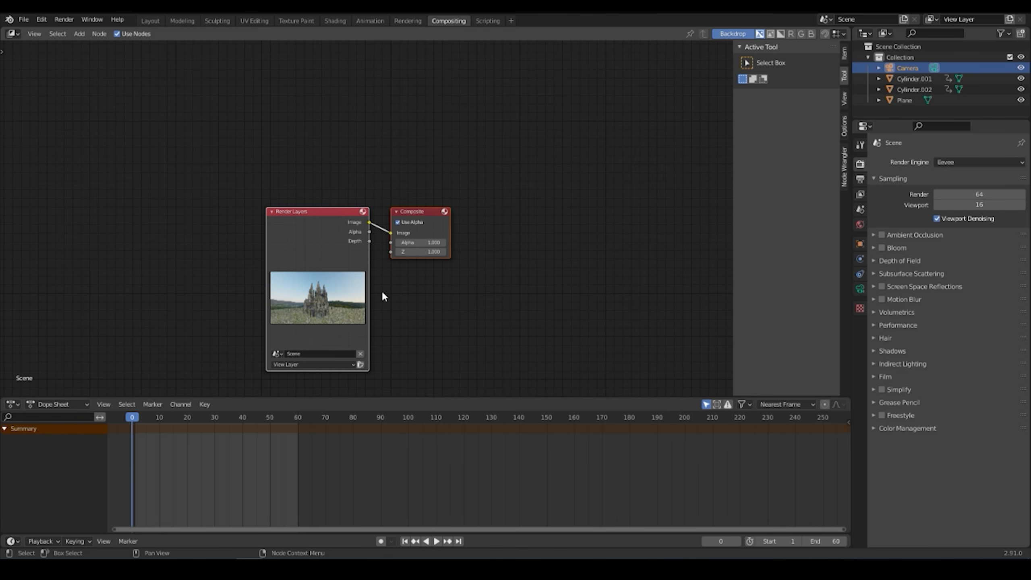
{"action": "scroll", "coordinate": [447, 345], "scroll_direction": "up", "scroll_amount": 3}
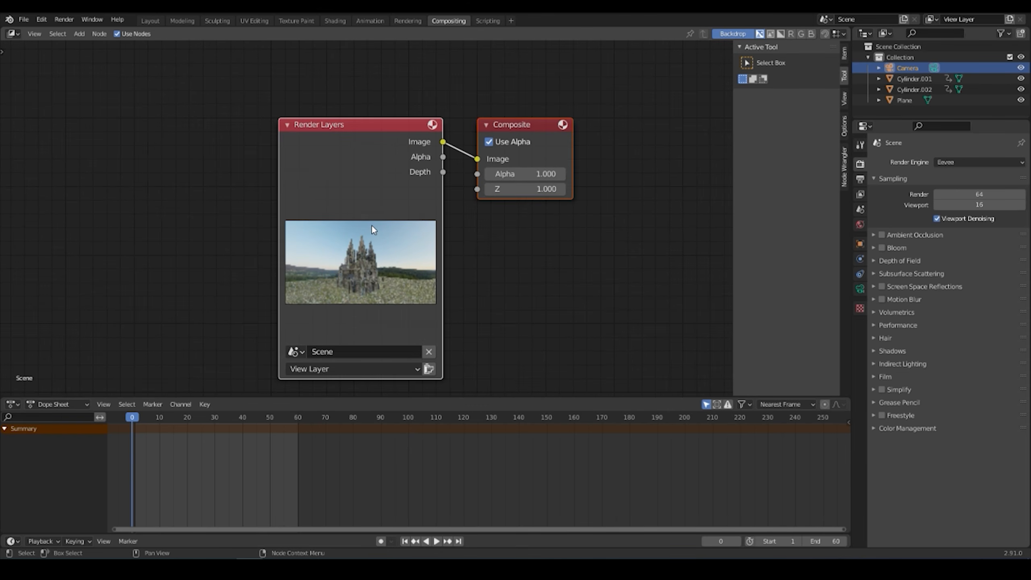
{"action": "scroll", "coordinate": [493, 277], "scroll_direction": "down", "scroll_amount": 3}
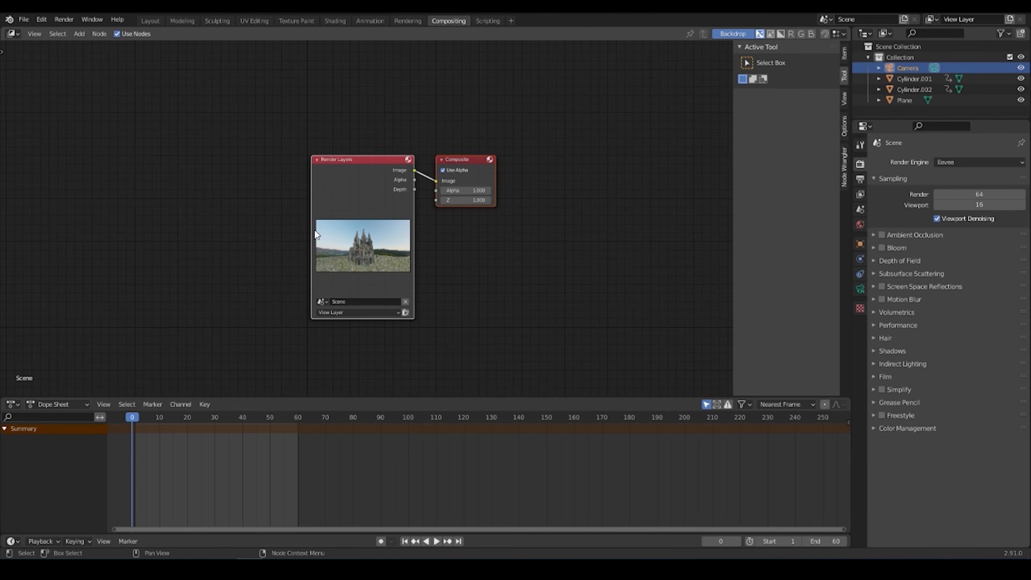
{"action": "scroll", "coordinate": [375, 306], "scroll_direction": "up", "scroll_amount": 2}
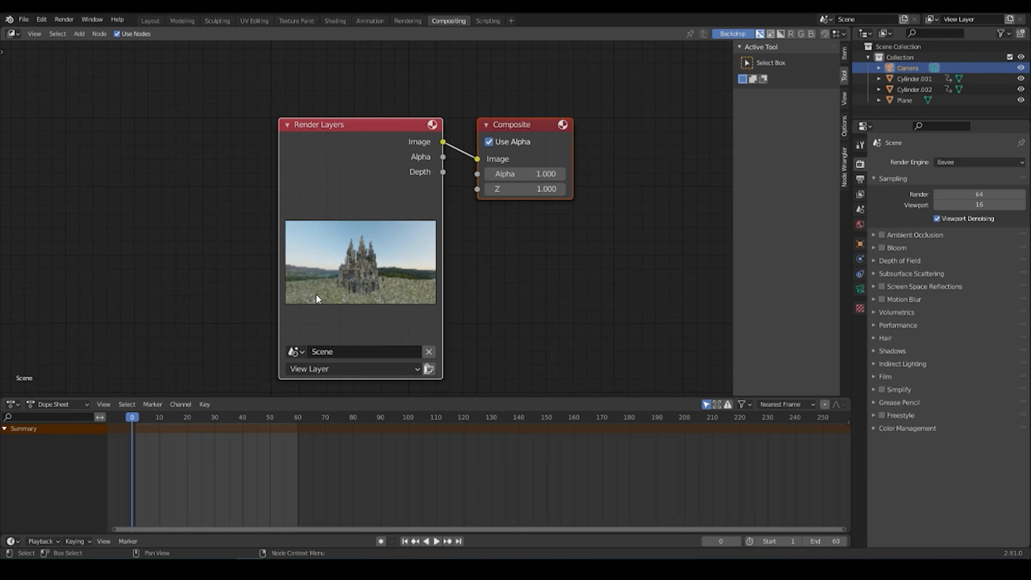
{"action": "left_click", "coordinate": [150, 20]}
Return to the camera view and leave Auto Keying enabled for the camera animation
{"action": "middle_click_drag", "start_coordinate": [490, 216], "coordinate": [390, 220]}
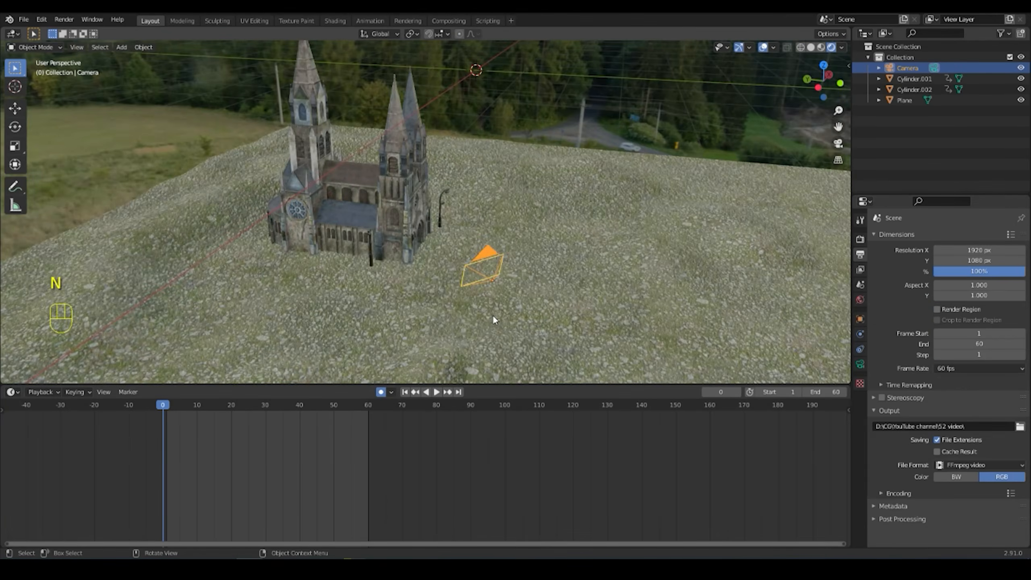
{"action": "middle_click_drag", "start_coordinate": [494, 317], "coordinate": [480, 284]}
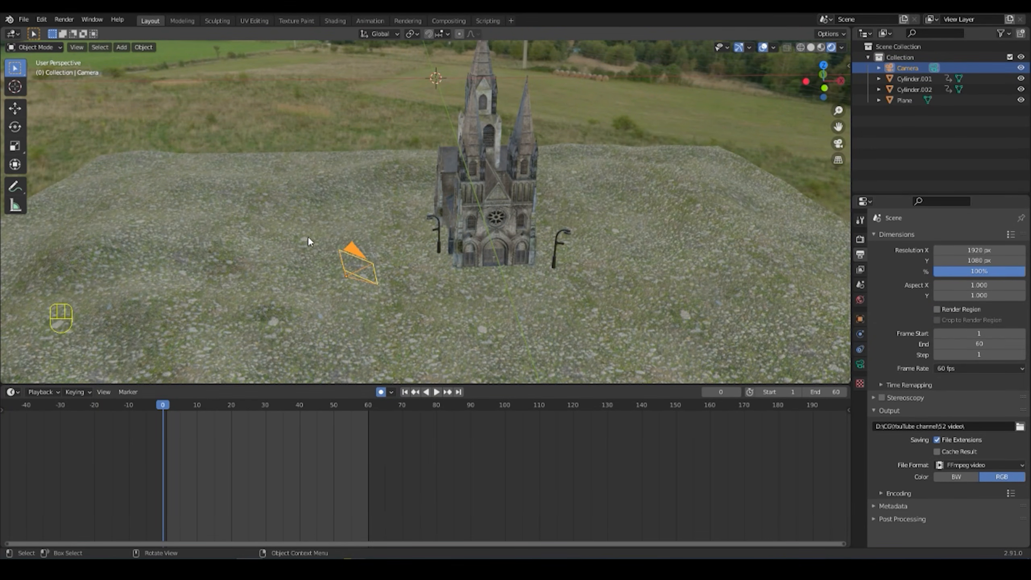
{"action": "middle_click_drag", "start_coordinate": [371, 274], "coordinate": [603, 232]}
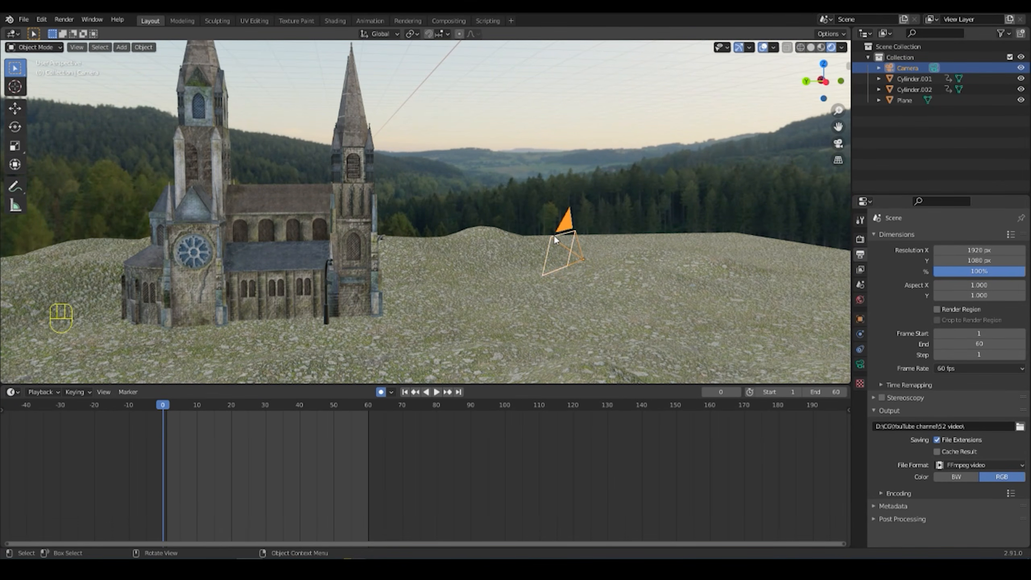
{"action": "key", "text": "KP_0"}
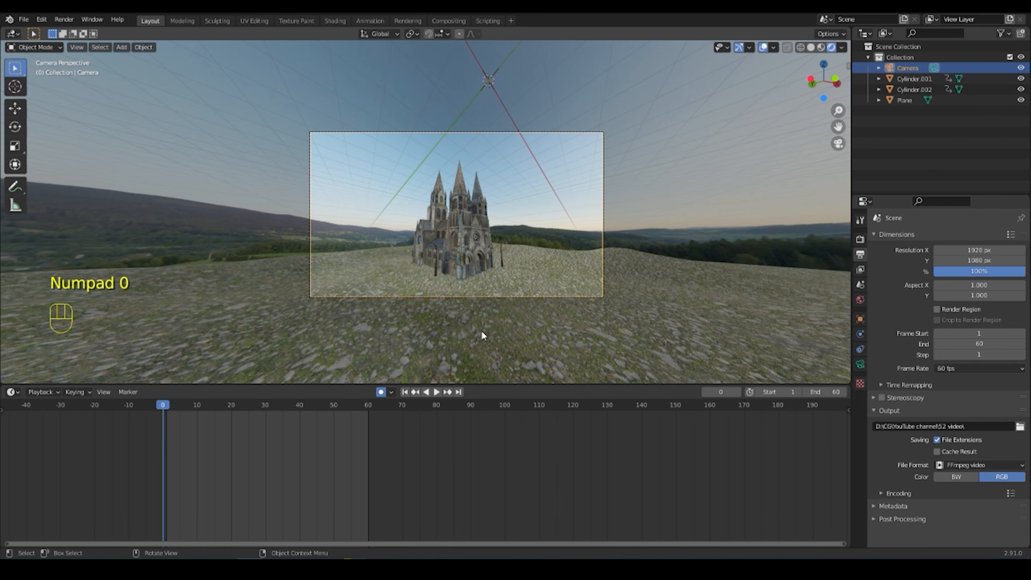
{"action": "left_click", "coordinate": [380, 392]}
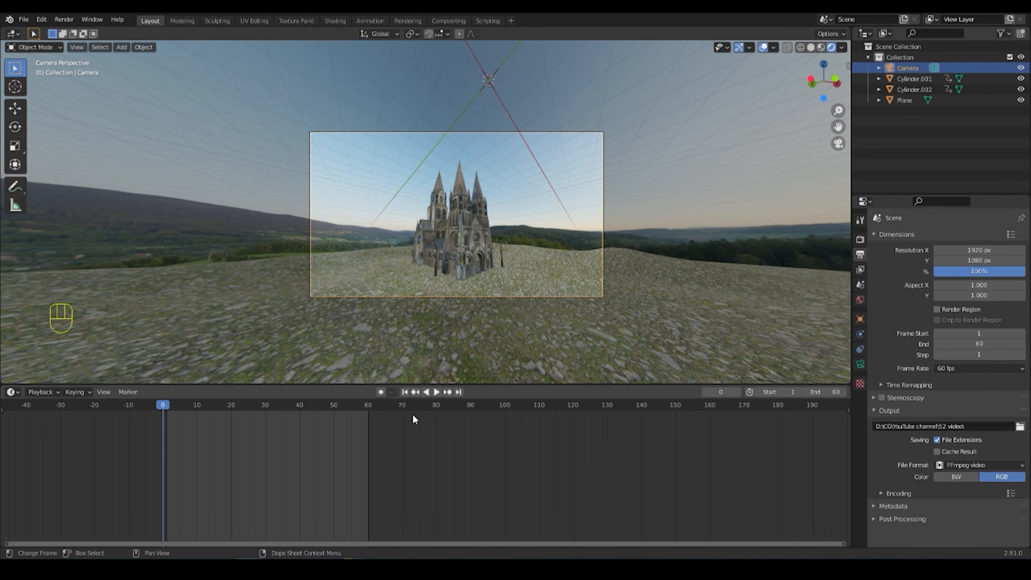
{"action": "left_click", "coordinate": [381, 392]}
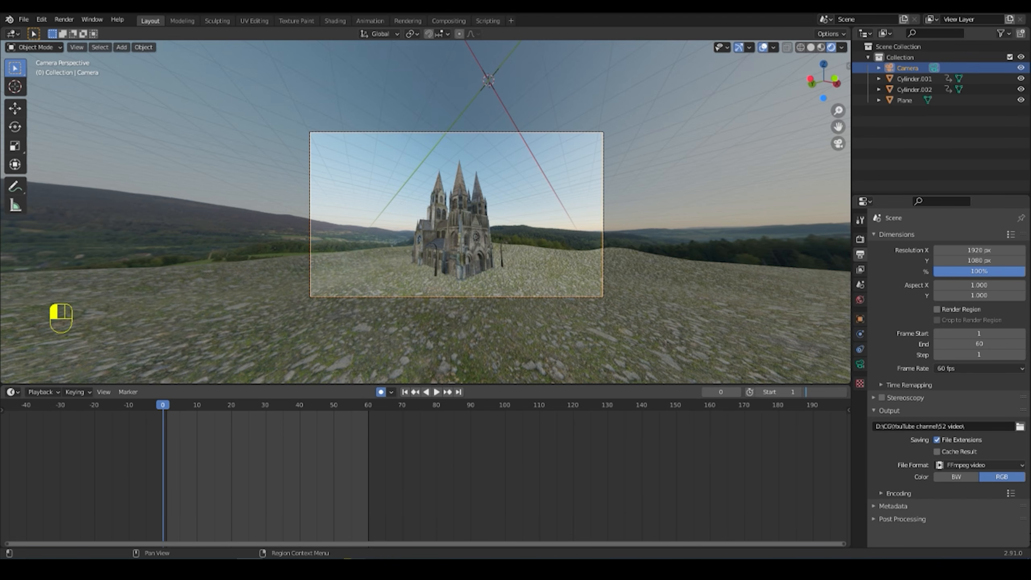
Set the animation's end frame to 250 and play the timeline through the camera view
{"action": "type", "text": "250"}
{"action": "key", "text": "Return"}
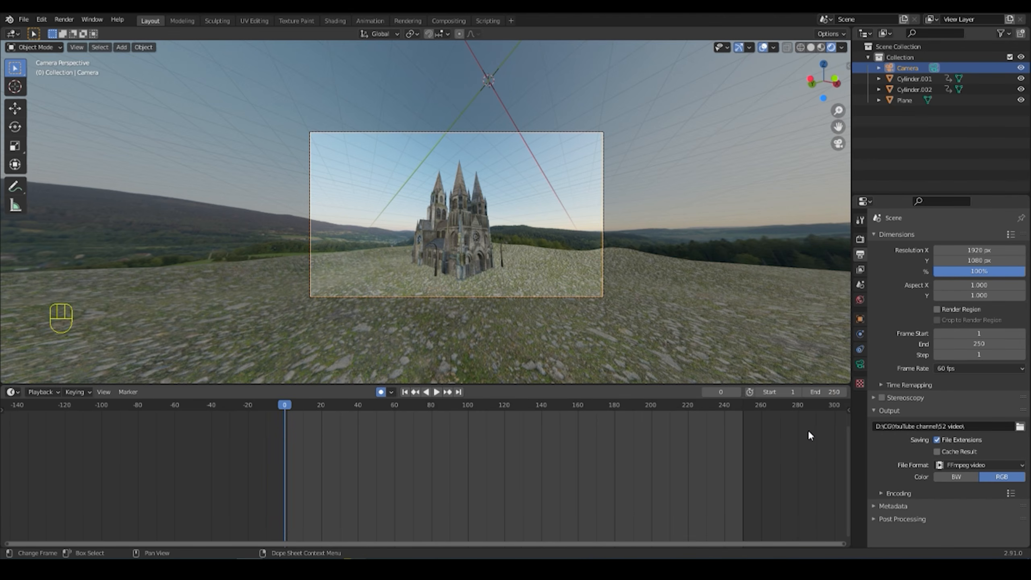
{"action": "key", "text": "space"}
{"action": "key", "text": "space"}
{"action": "key", "text": "space"}
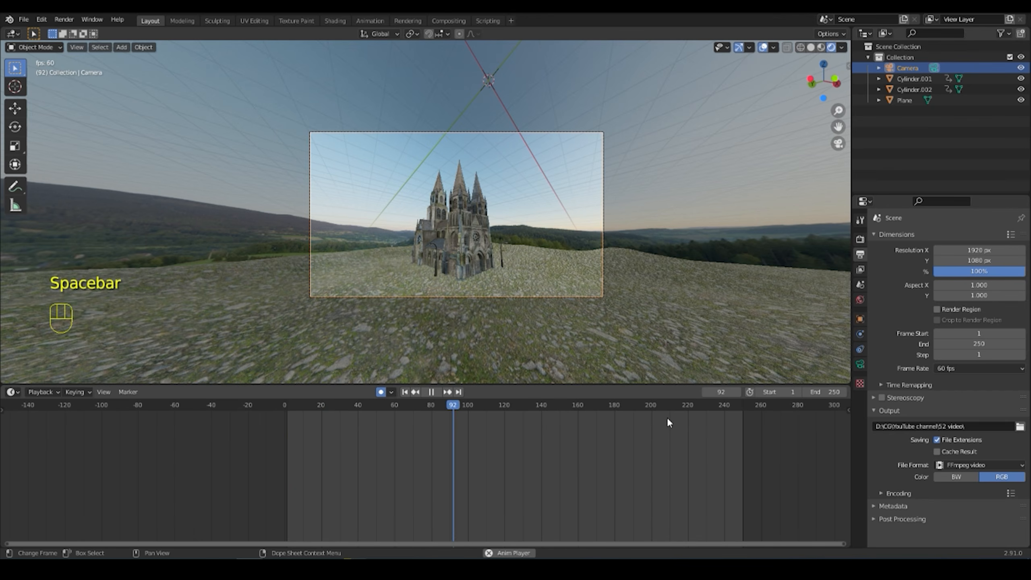
{"action": "key", "text": "space"}
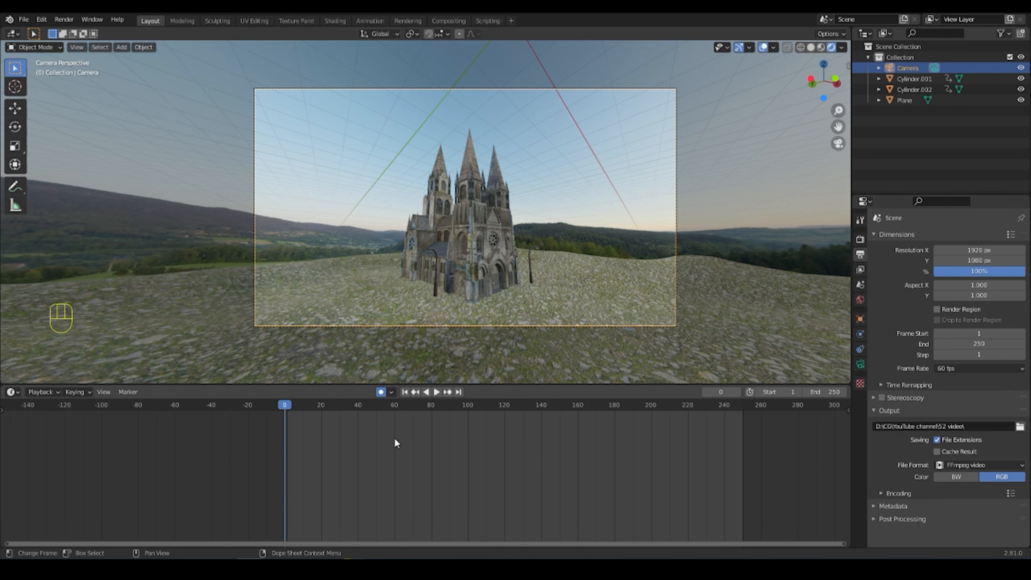
Record a camera pass around the cathedral using walk navigation while the animation plays
{"action": "key", "text": "shift+f"}
{"action": "key", "text": "space"}
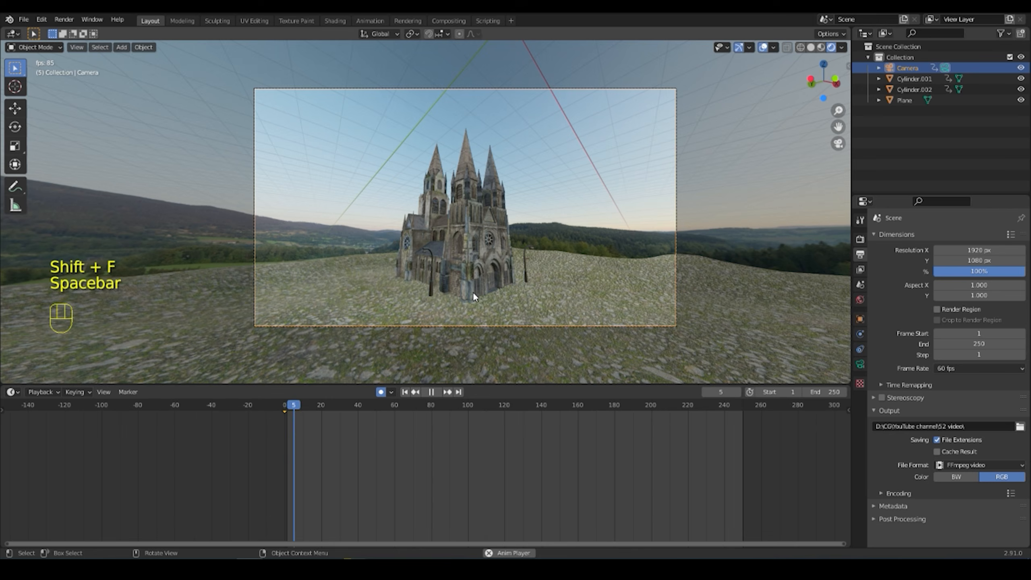
{"action": "key", "text": "shift"}
{"action": "key", "text": "shift+f"}
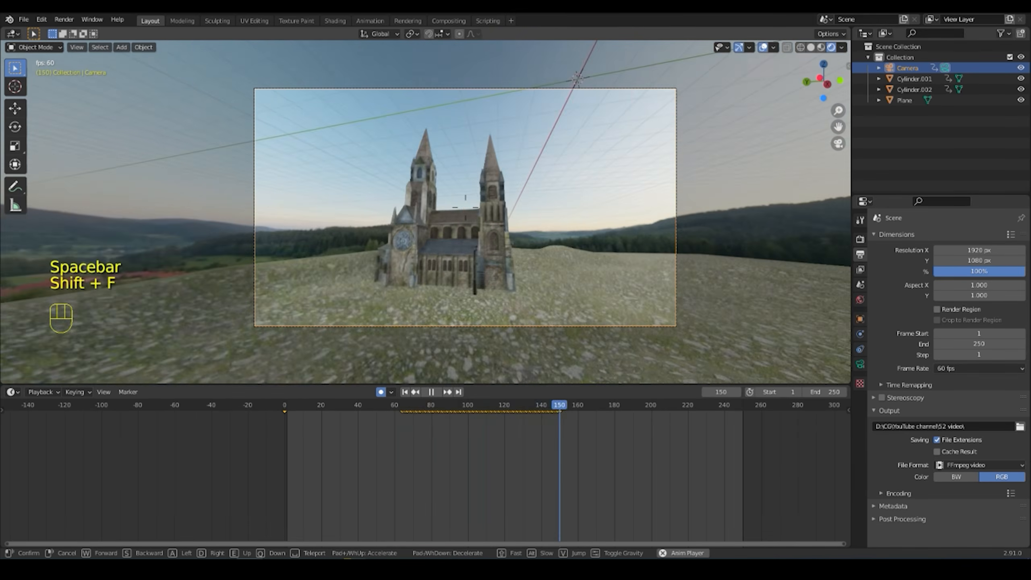
{"action": "left_click", "coordinate": [425, 212]}
{"action": "key", "text": "Left"}
{"action": "key", "text": "Left"}
{"action": "key", "text": "Left"}
{"action": "key", "text": "space"}
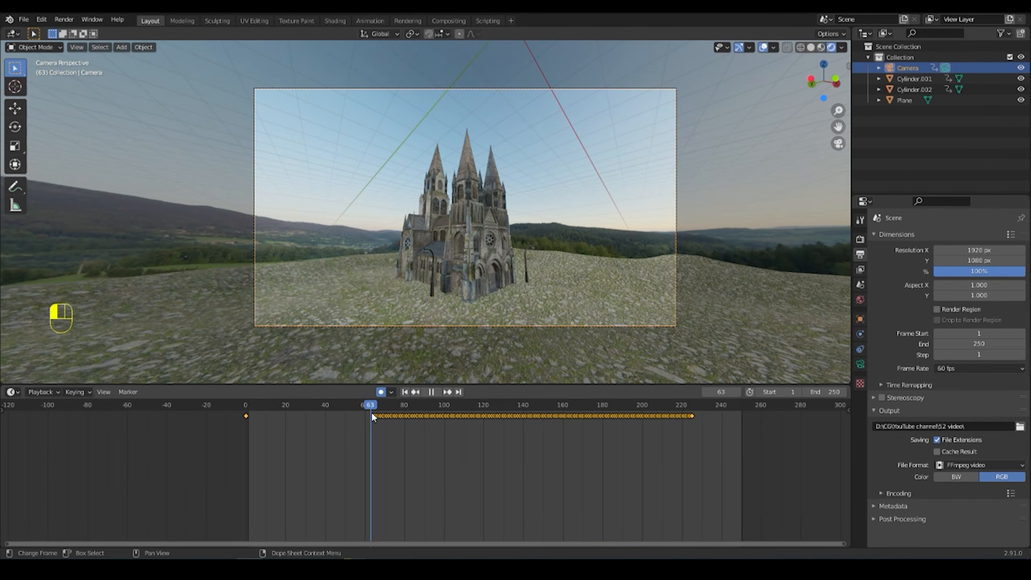
Set the animation's start frame to 64, where the continuous run of recorded camera keyframes begins
{"action": "mouse_move", "coordinate": [372, 412]}
{"action": "left_mouse_down"}
{"action": "mouse_move", "coordinate": [701, 422]}
{"action": "mouse_move", "coordinate": [373, 422]}
{"action": "left_mouse_up"}
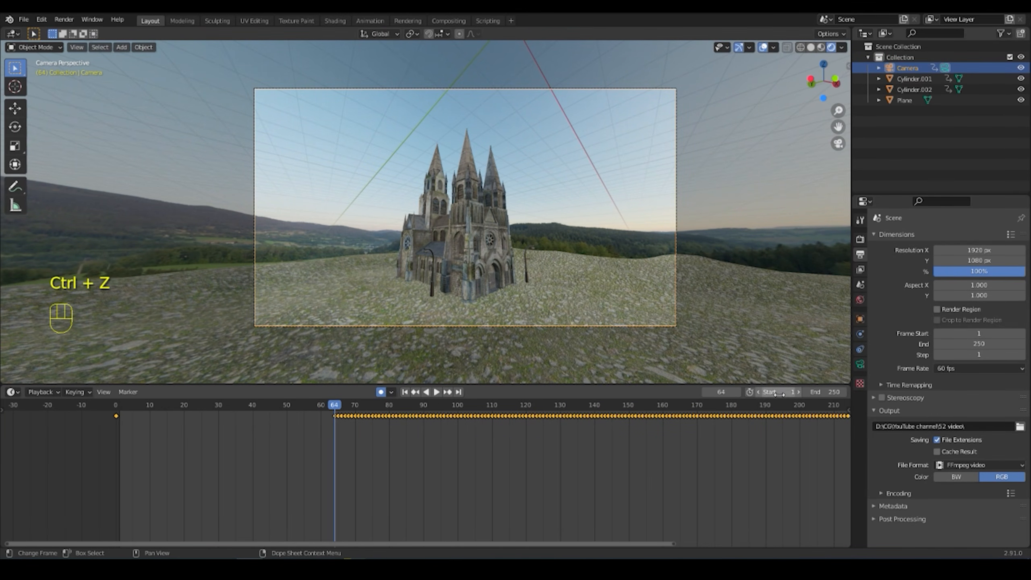
{"action": "left_click", "coordinate": [779, 393]}
{"action": "key", "text": "BackSpace"}
{"action": "type", "text": "64"}
{"action": "key", "text": "Return"}
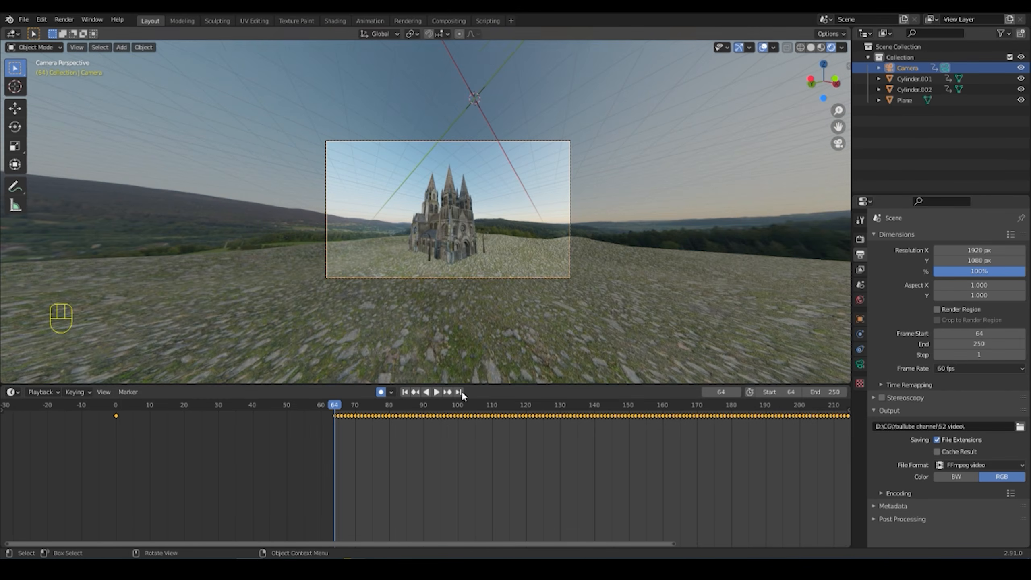
Move the playhead to the last recorded camera keyframe and set the animation's end frame to 225
{"action": "scroll", "coordinate": [648, 442], "scroll_direction": "down", "scroll_amount": 3}
{"action": "left_click_drag", "start_coordinate": [714, 409], "coordinate": [713, 405]}
{"action": "left_click", "coordinate": [826, 391]}
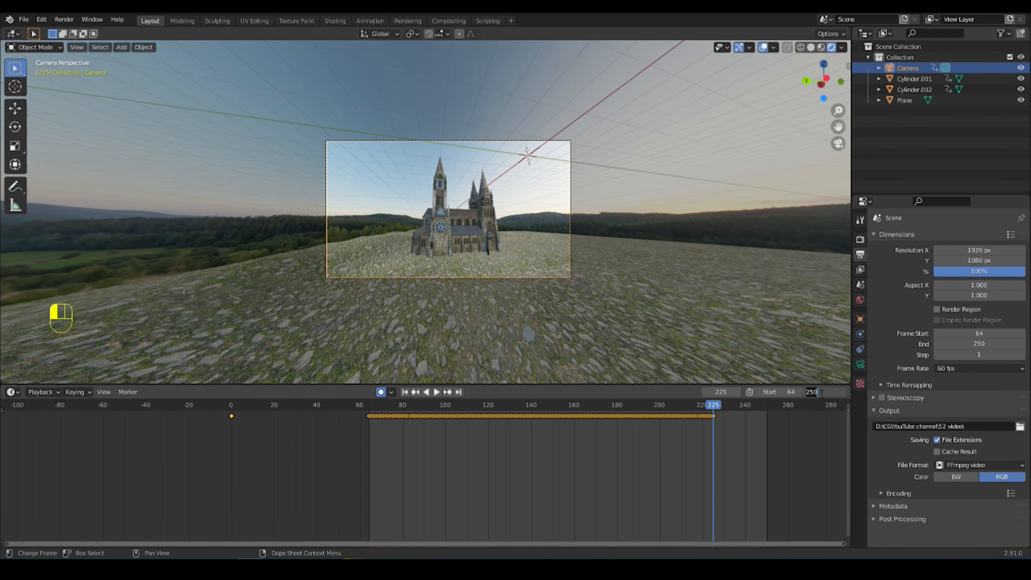
{"action": "key", "text": "BackSpace"}
{"action": "type", "text": "225"}
{"action": "key", "text": "Return"}
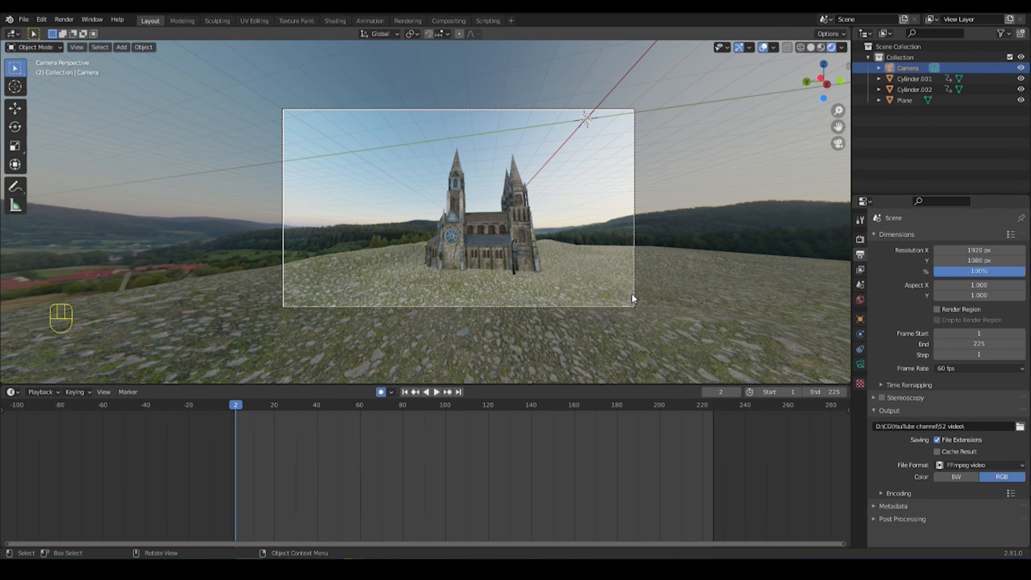
Select the camera, split the 3D viewport vertically and change the new area to a Graph Editor
{"action": "left_click", "coordinate": [633, 299]}
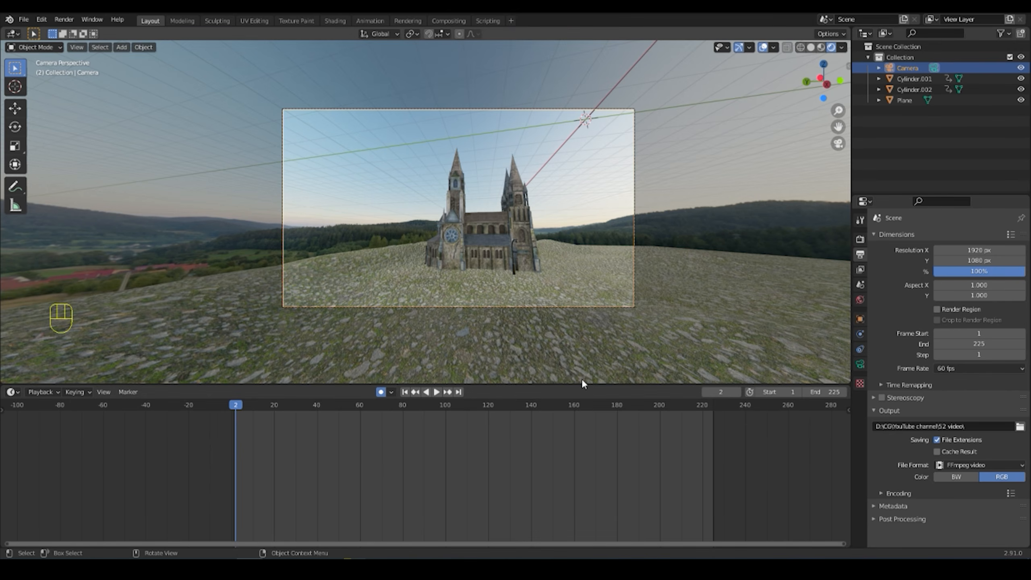
{"action": "right_click", "coordinate": [576, 384]}
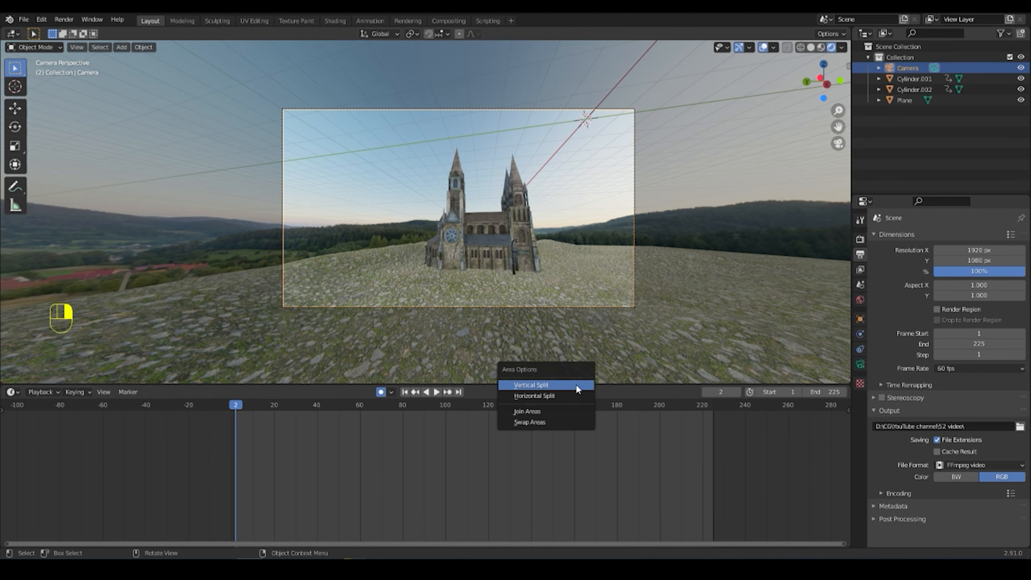
{"action": "left_click", "coordinate": [576, 384]}
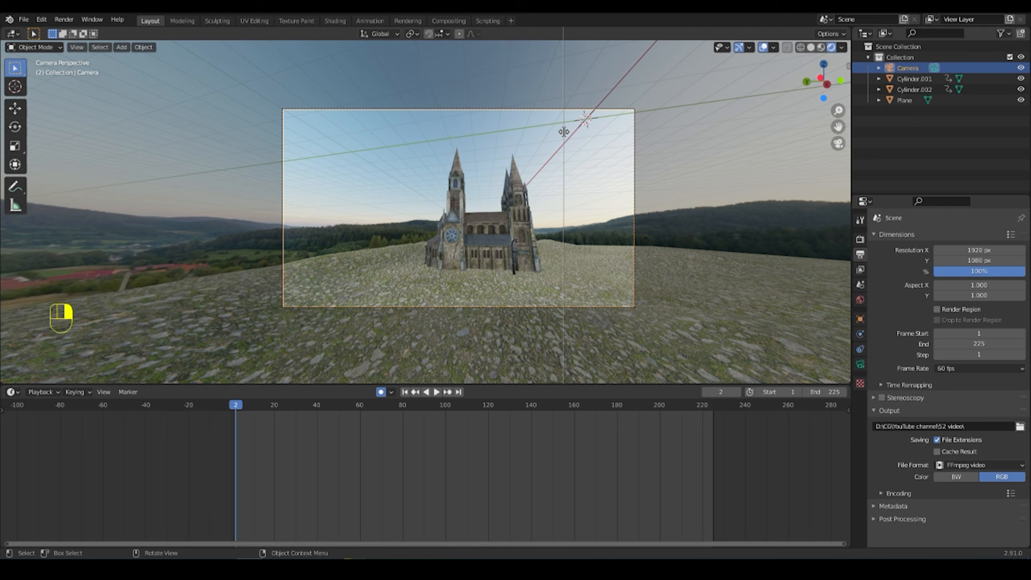
{"action": "left_click", "coordinate": [520, 130]}
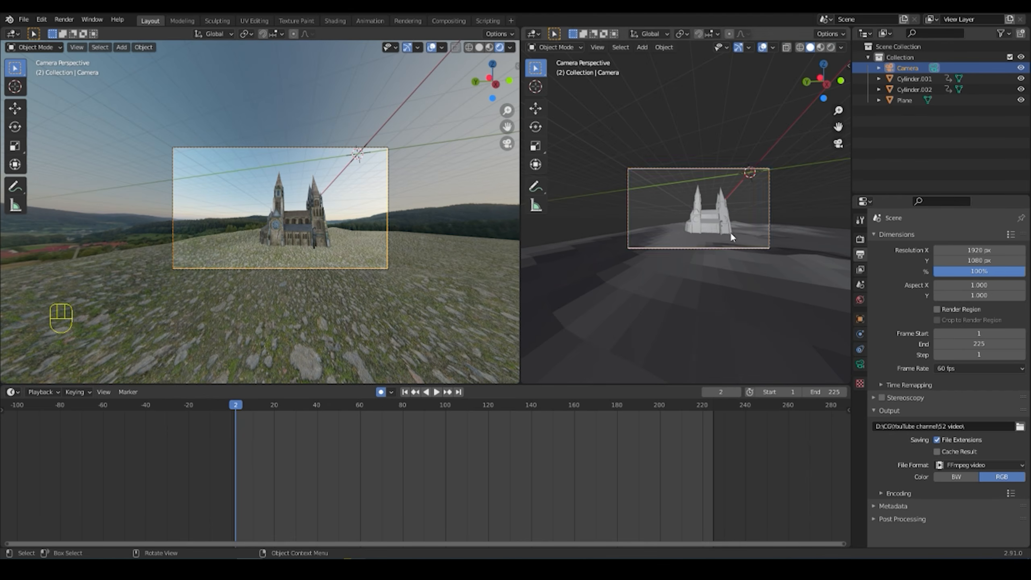
{"action": "left_click", "coordinate": [531, 34]}
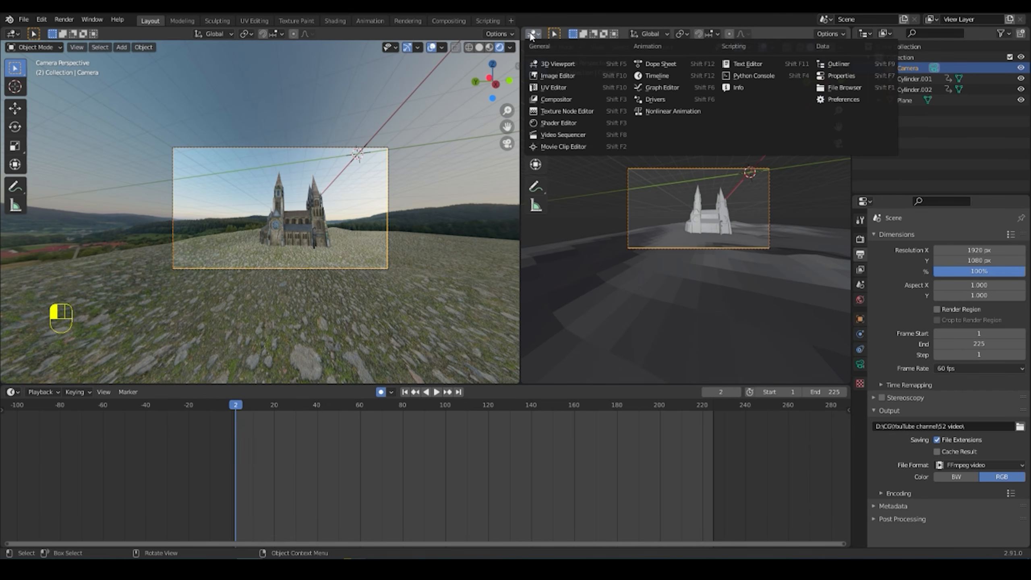
{"action": "left_click", "coordinate": [689, 85]}
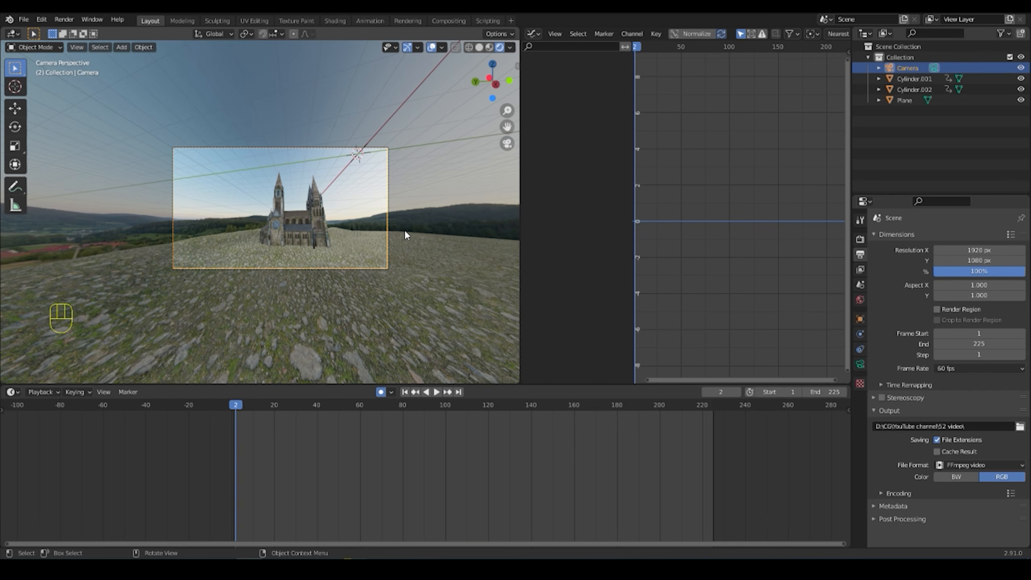
Walk the camera round to the cathedral's front corner at frame 2 and adjust the camera's lens angle
{"action": "key", "text": "shift+f"}
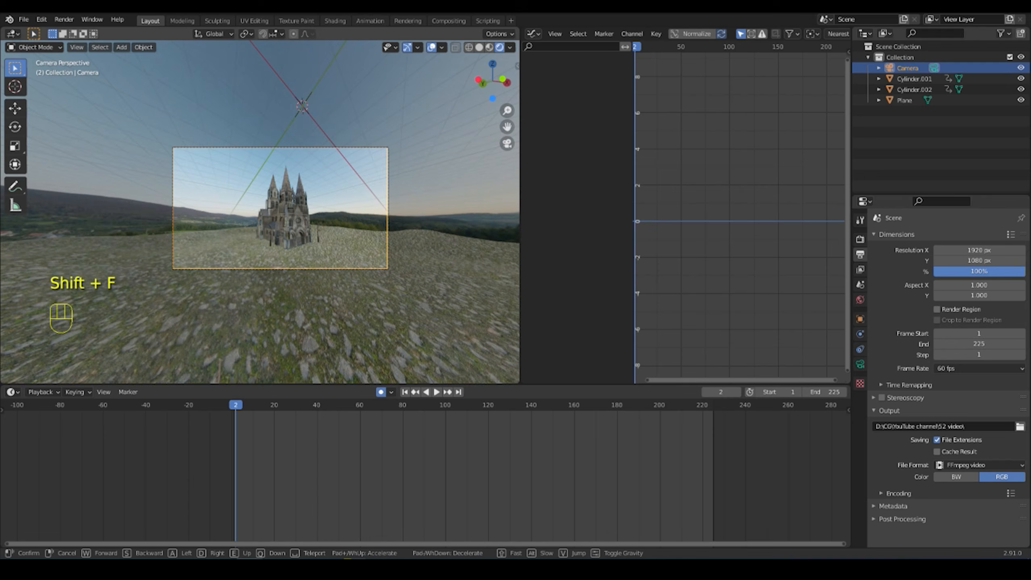
{"action": "left_click", "coordinate": [259, 211]}
{"action": "right_click", "coordinate": [259, 211]}
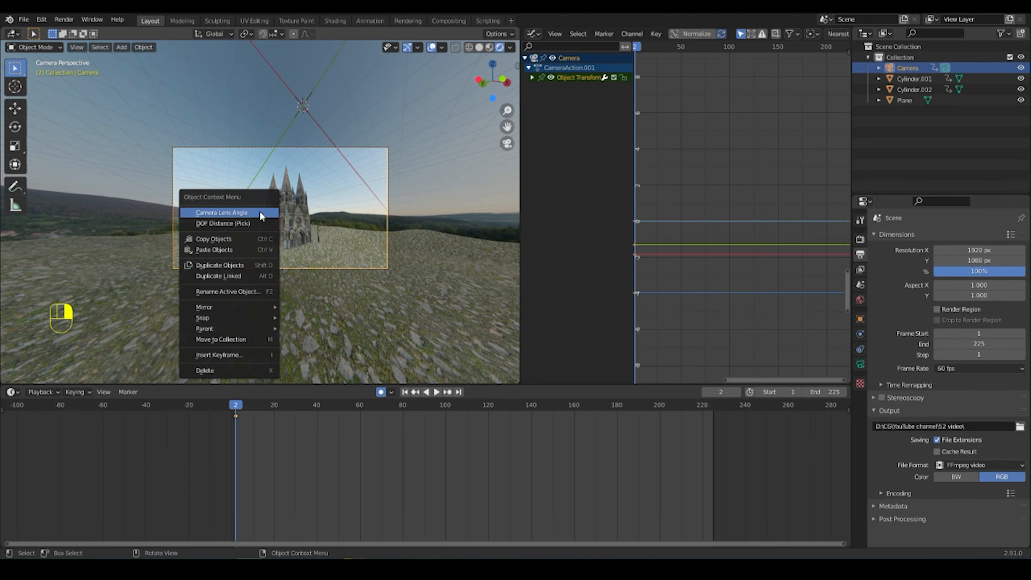
{"action": "left_click", "coordinate": [260, 211]}
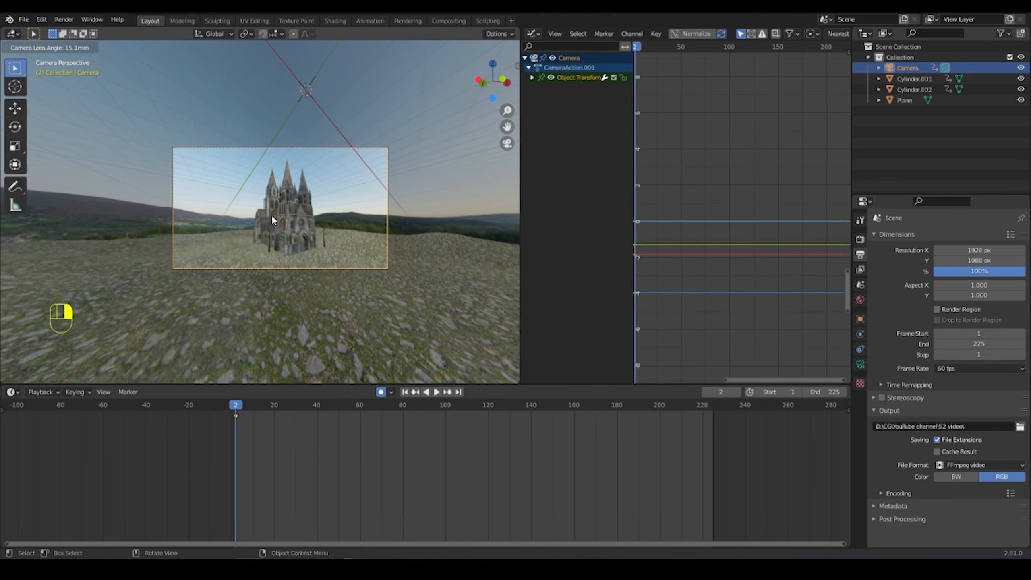
{"action": "left_click", "coordinate": [303, 220]}
Walk the camera backwards at frame 2 so the whole cathedral fits inside the camera frame
{"action": "key", "text": "shift+f"}
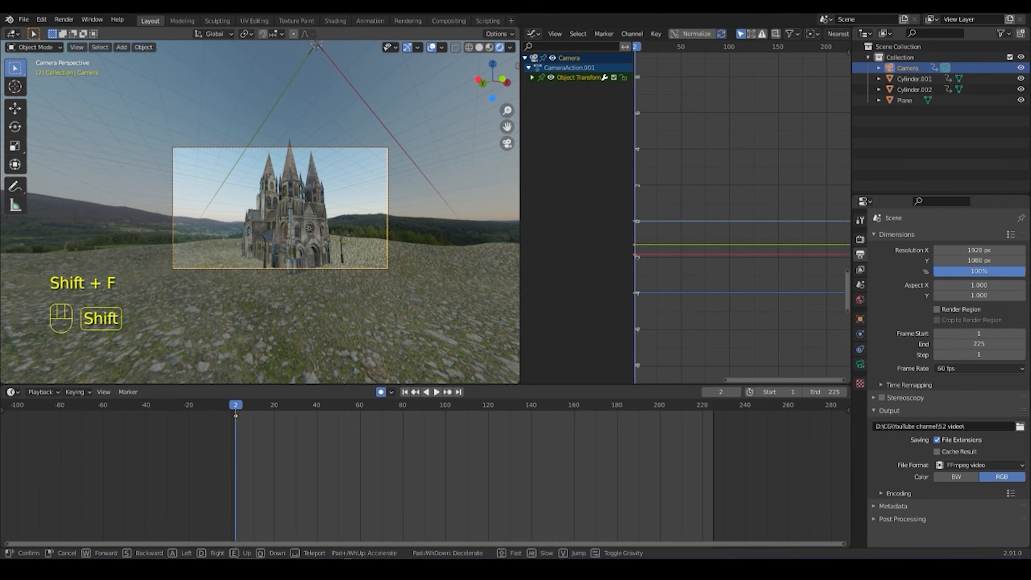
{"action": "key", "text": "s"}
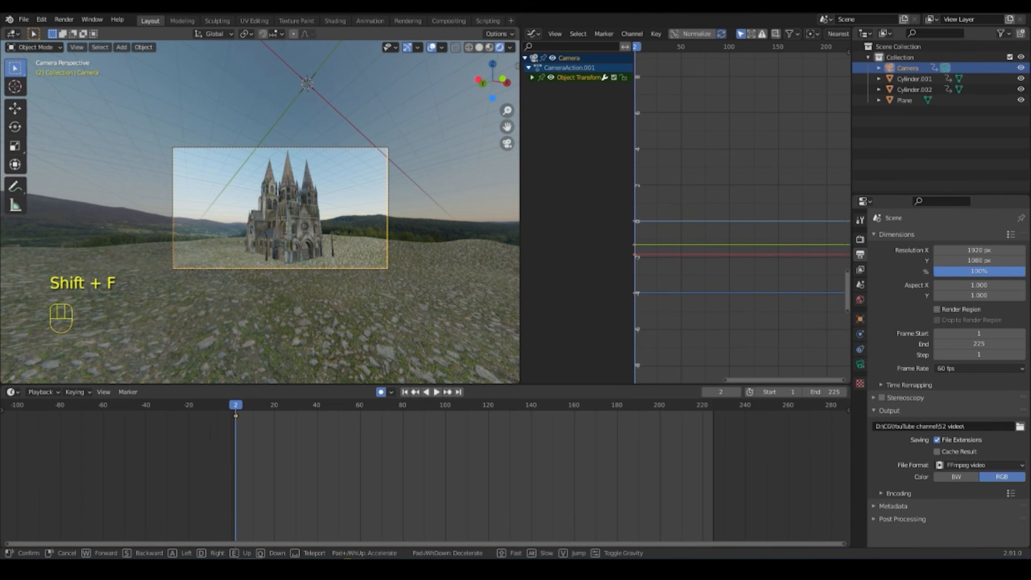
{"action": "key", "text": "s"}
{"action": "key", "text": "s"}
{"action": "left_click", "coordinate": [270, 211]}
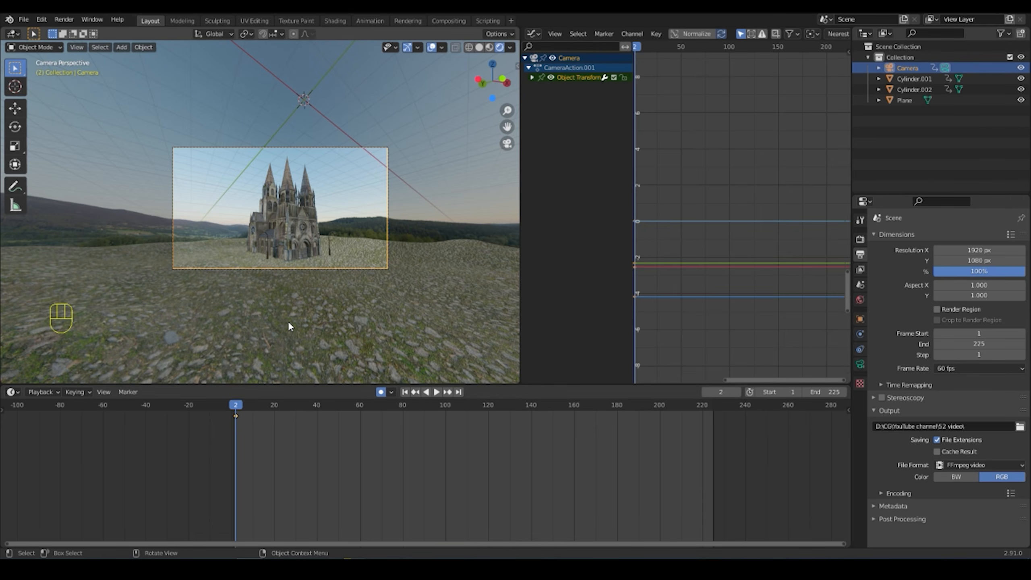
Record another camera walk around the cathedral during playback and delete all of its camera keyframes
{"action": "key", "text": "space"}
{"action": "key", "text": "shift+f"}
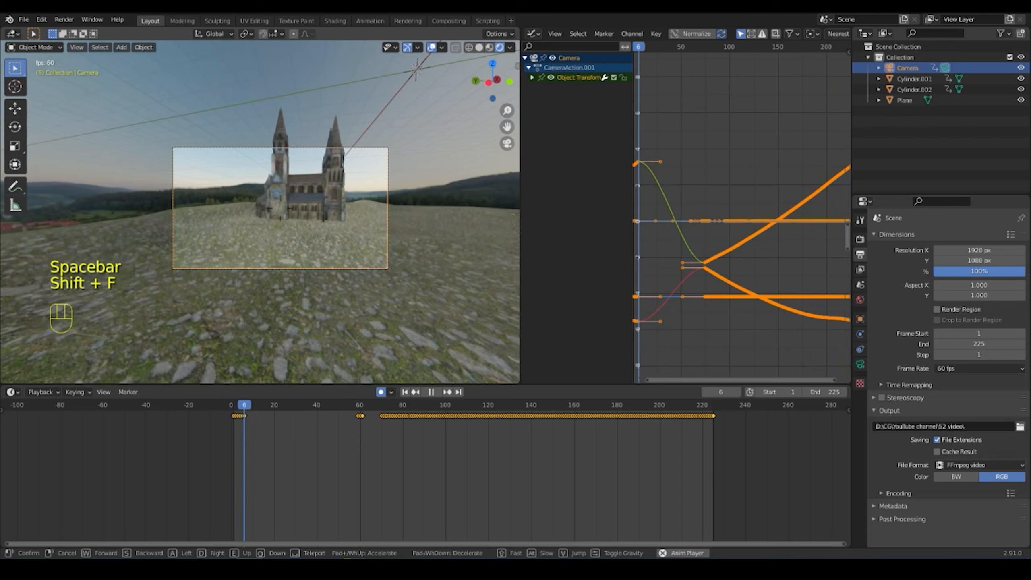
{"action": "left_click", "coordinate": [271, 219]}
{"action": "key", "text": "space"}
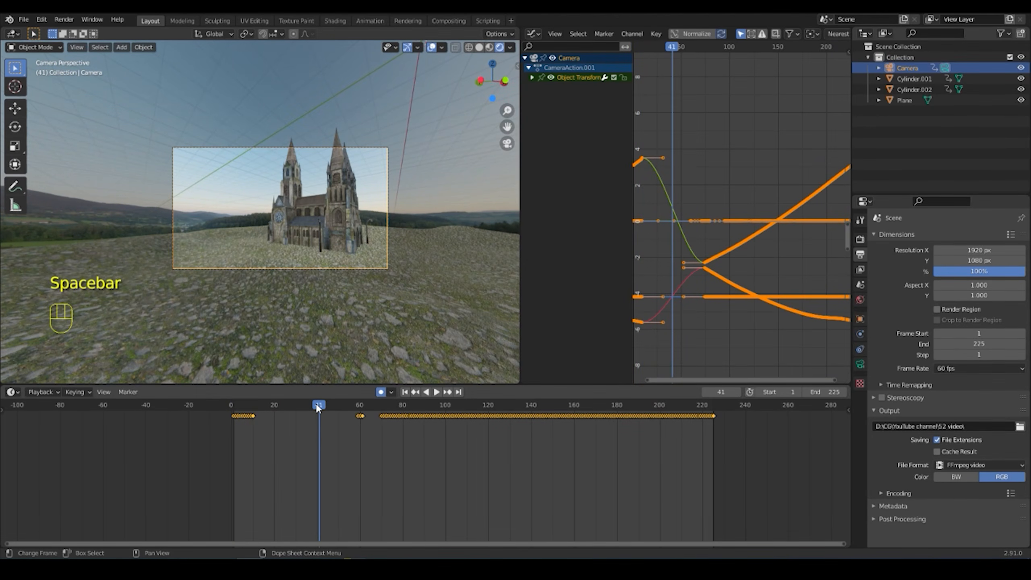
{"action": "left_click_drag", "start_coordinate": [316, 402], "coordinate": [366, 404]}
{"action": "right_click", "coordinate": [394, 419]}
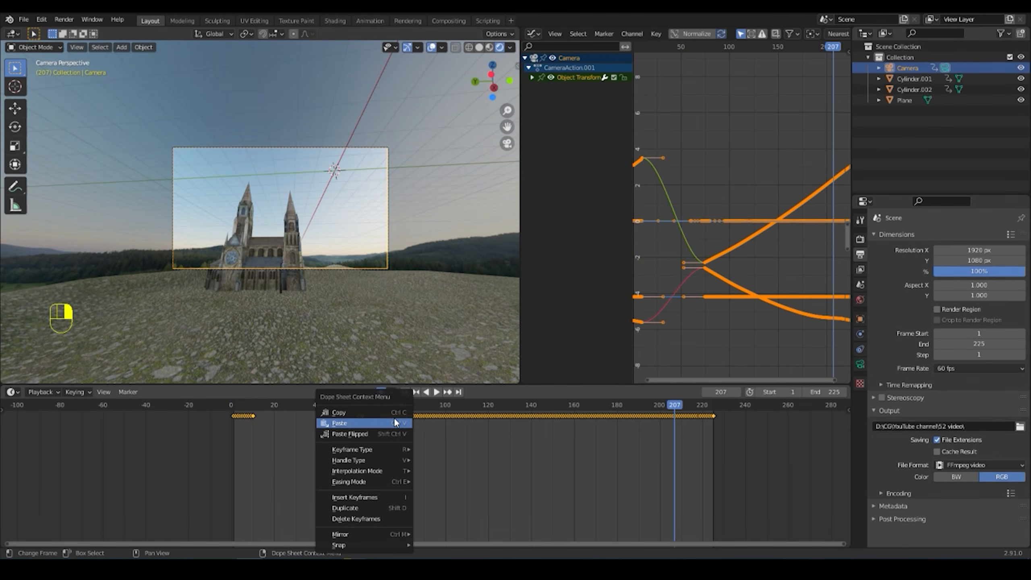
{"action": "key", "text": "x"}
{"action": "left_click", "coordinate": [562, 449]}
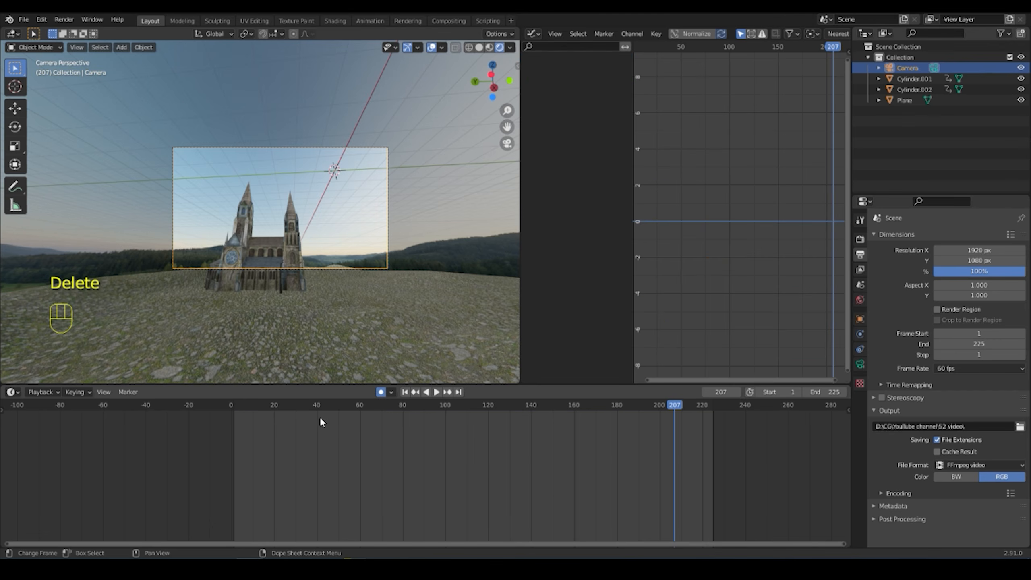
Go to frame 0 and walk the camera to a starting view of the cathedral's front towers
{"action": "left_click_drag", "start_coordinate": [213, 409], "coordinate": [223, 407]}
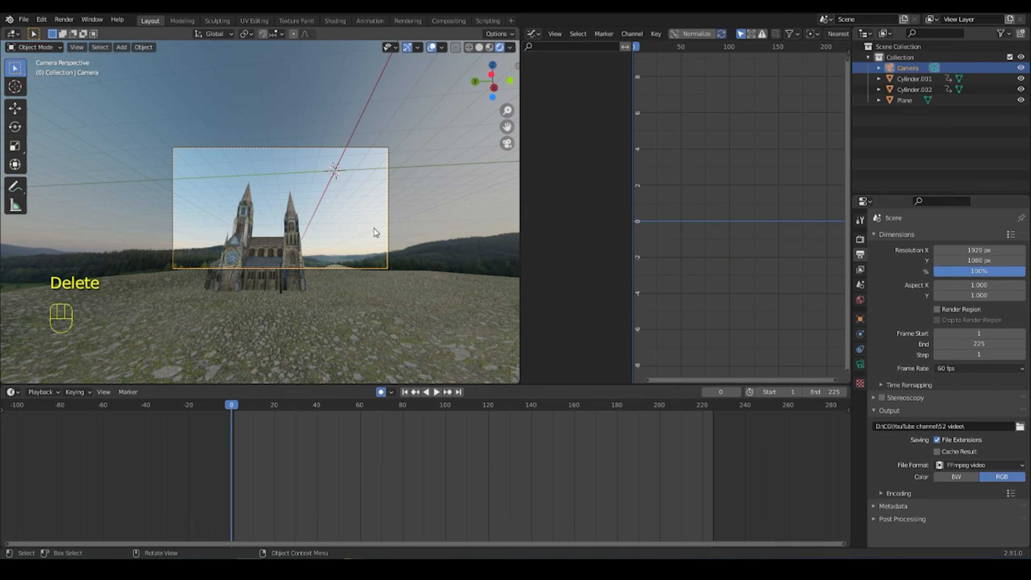
{"action": "key", "text": "shift+f"}
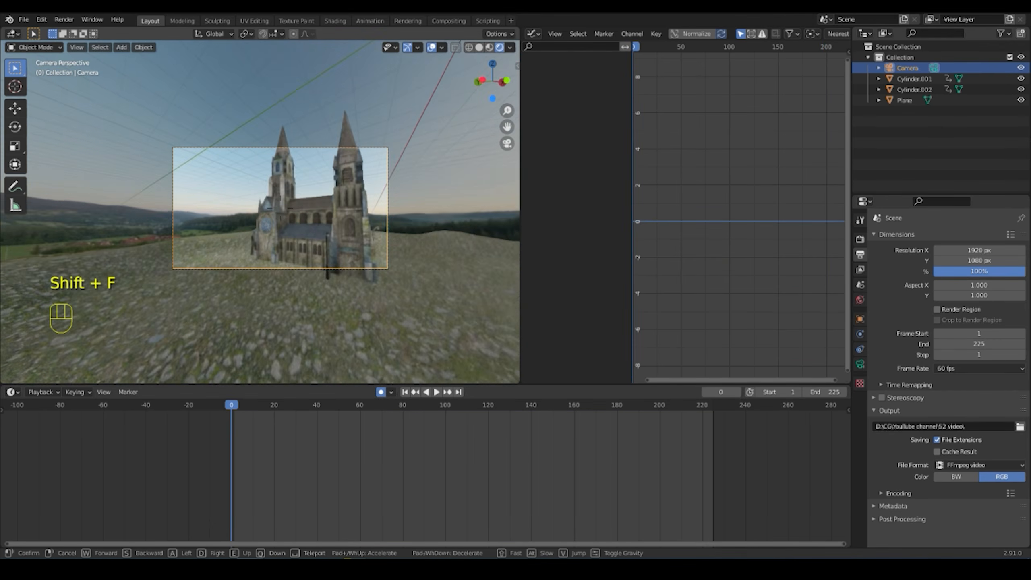
{"action": "left_click", "coordinate": [346, 204]}
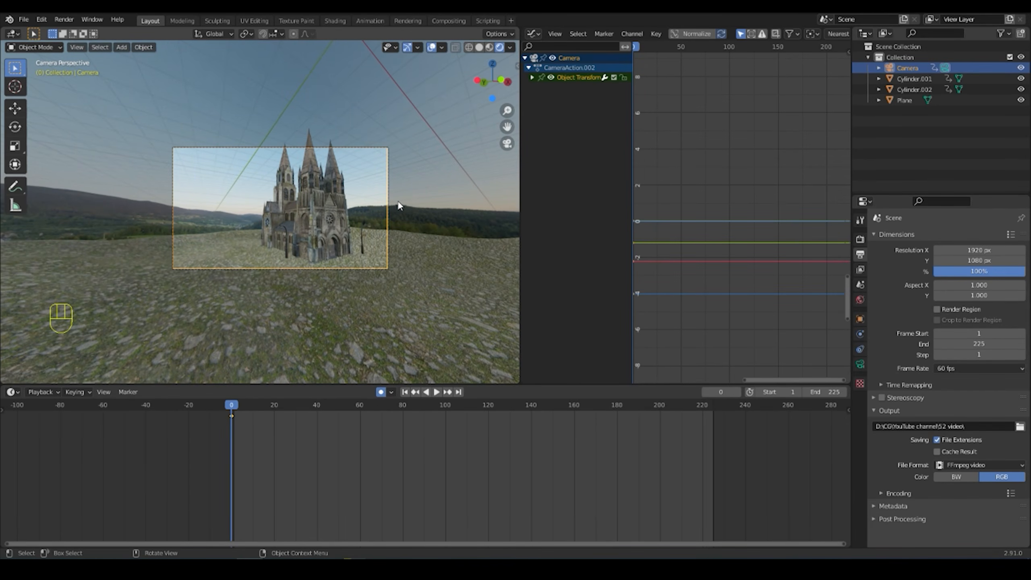
Record a new camera walk close past the cathedral with walk navigation while the animation plays
{"action": "key", "text": "space"}
{"action": "key", "text": "shift+f"}
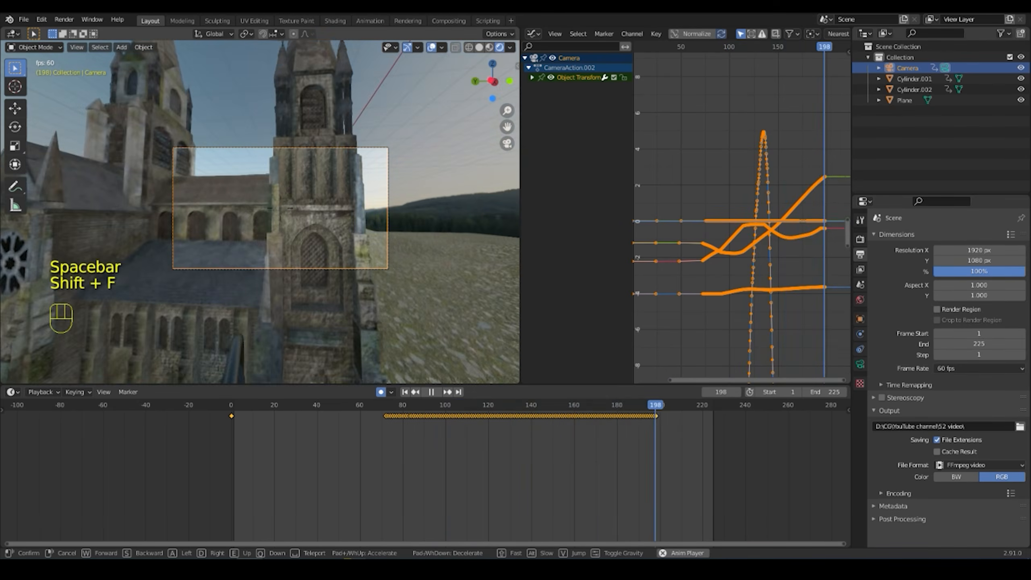
{"action": "key", "text": "Down"}
{"action": "left_click", "coordinate": [260, 211]}
{"action": "key", "text": "space"}
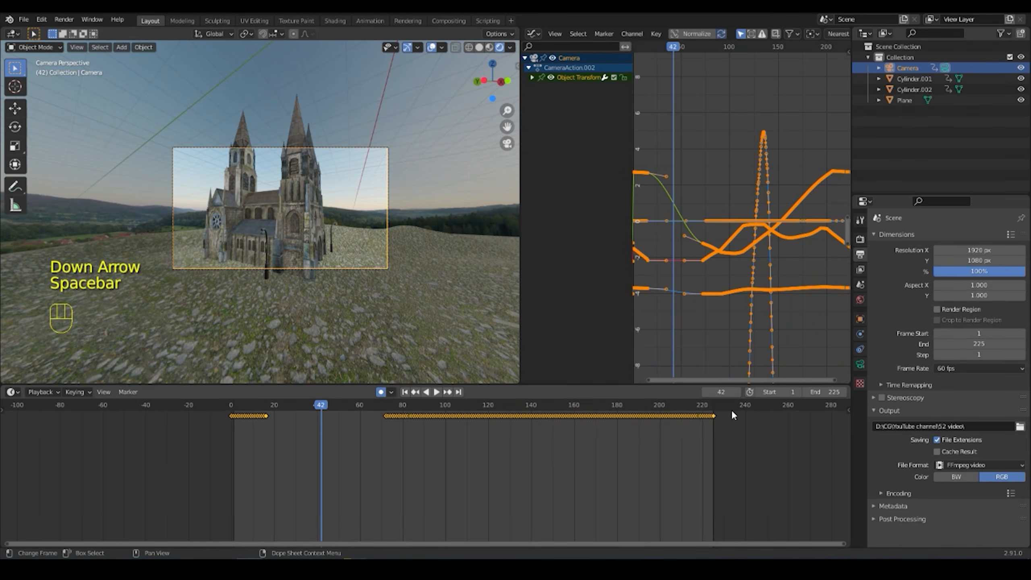
Shift the main run of camera keyframes earlier to about frame 19 and delete the surplus keyframes following it
{"action": "left_click_drag", "start_coordinate": [742, 414], "coordinate": [358, 440]}
{"action": "left_click_drag", "start_coordinate": [466, 416], "coordinate": [633, 427]}
{"action": "key", "text": "space"}
{"action": "key", "text": "space"}
{"action": "key", "text": "Delete"}
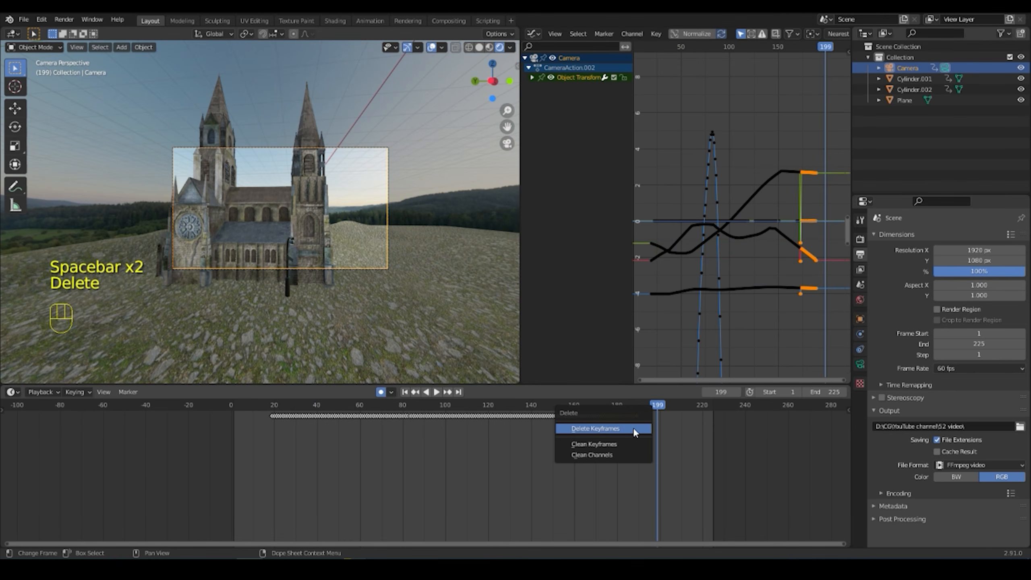
{"action": "left_click", "coordinate": [633, 427]}
Play back the trimmed animation and move all camera keyframes earlier to start at about frame 1
{"action": "key", "text": "space"}
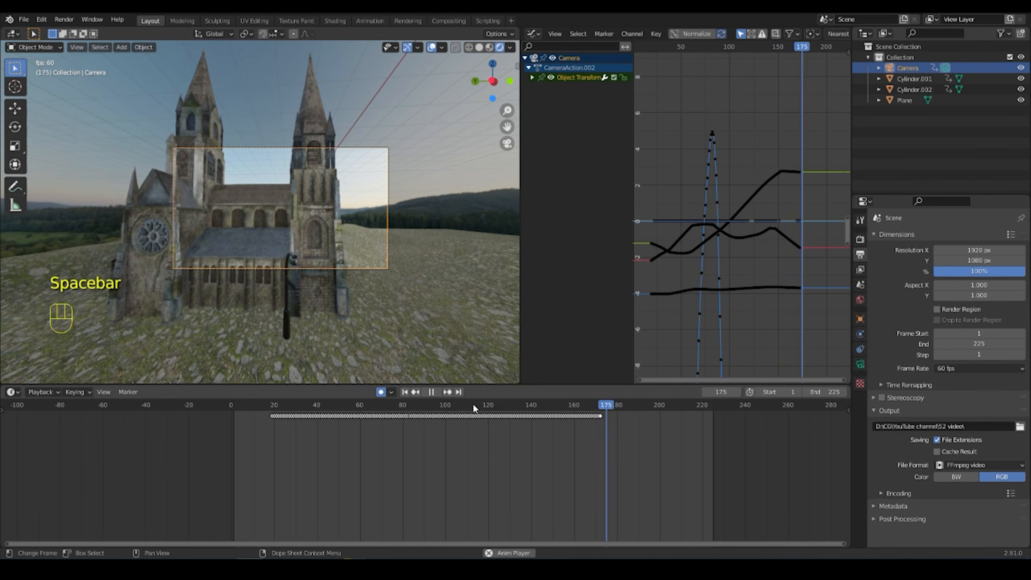
{"action": "key", "text": "space"}
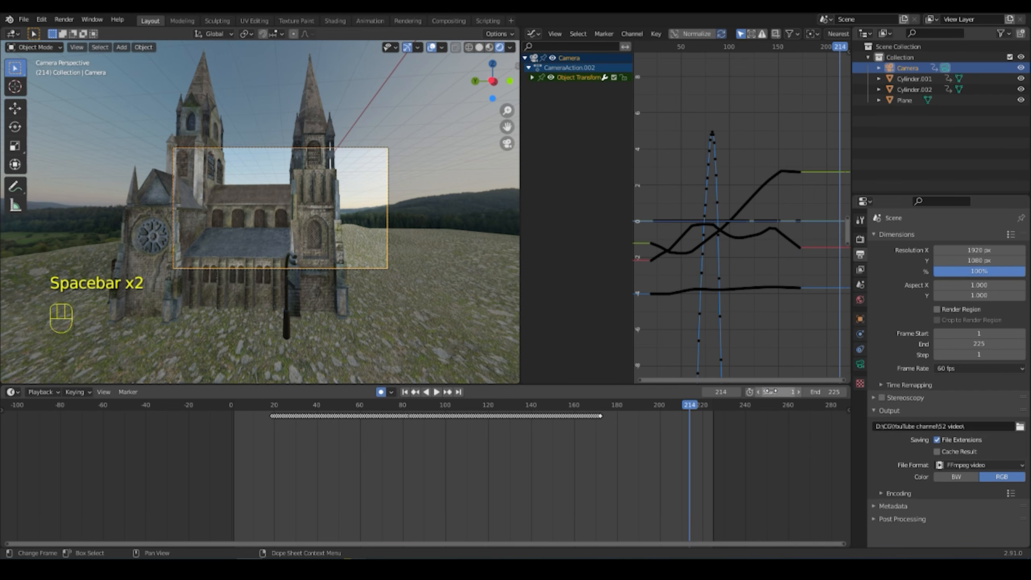
{"action": "left_click_drag", "start_coordinate": [630, 414], "coordinate": [203, 482]}
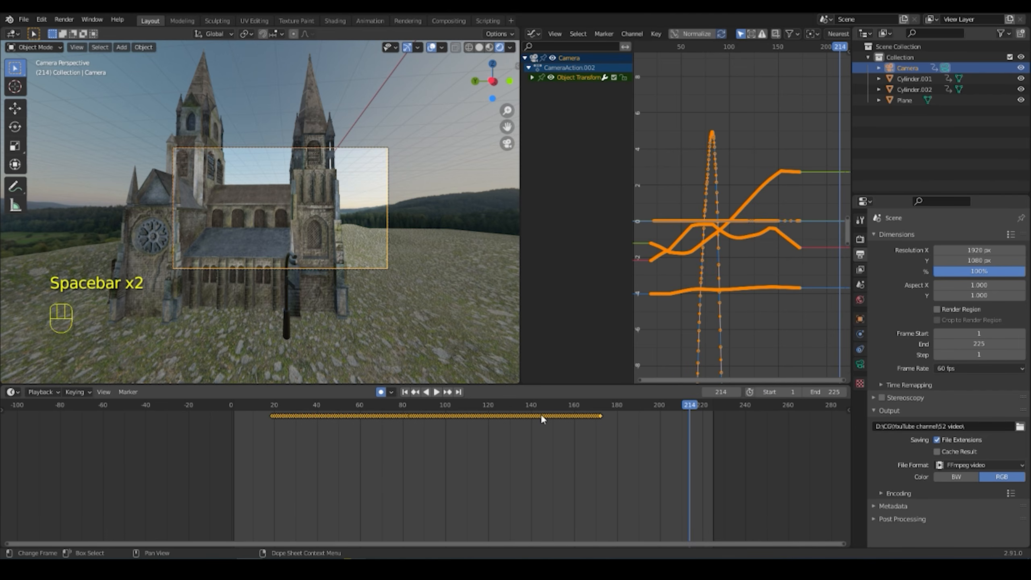
{"action": "left_click_drag", "start_coordinate": [542, 418], "coordinate": [560, 404]}
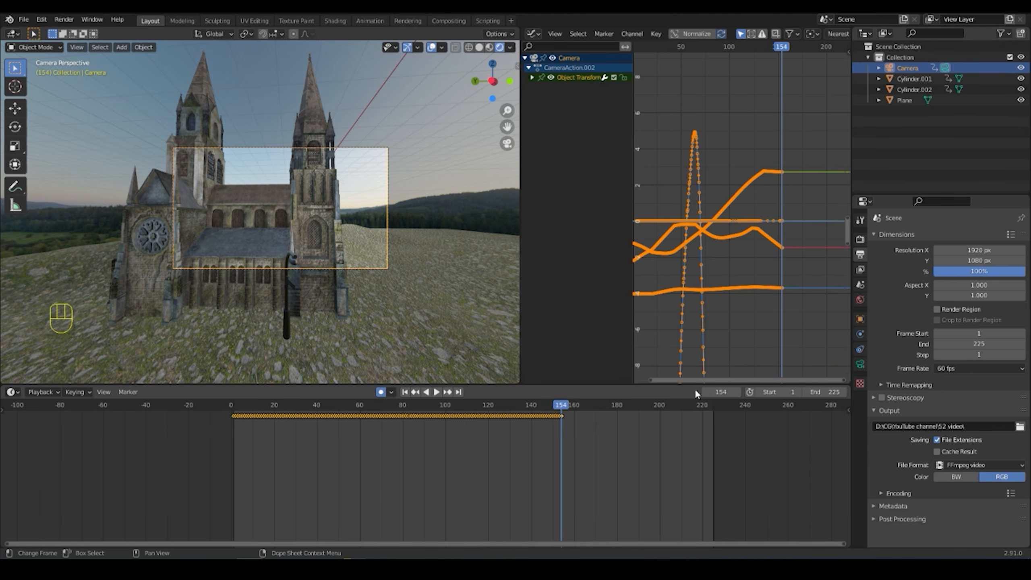
Set the animation's end frame to 154 and play the camera animation
{"action": "left_click", "coordinate": [813, 392]}
{"action": "type", "text": "1"}
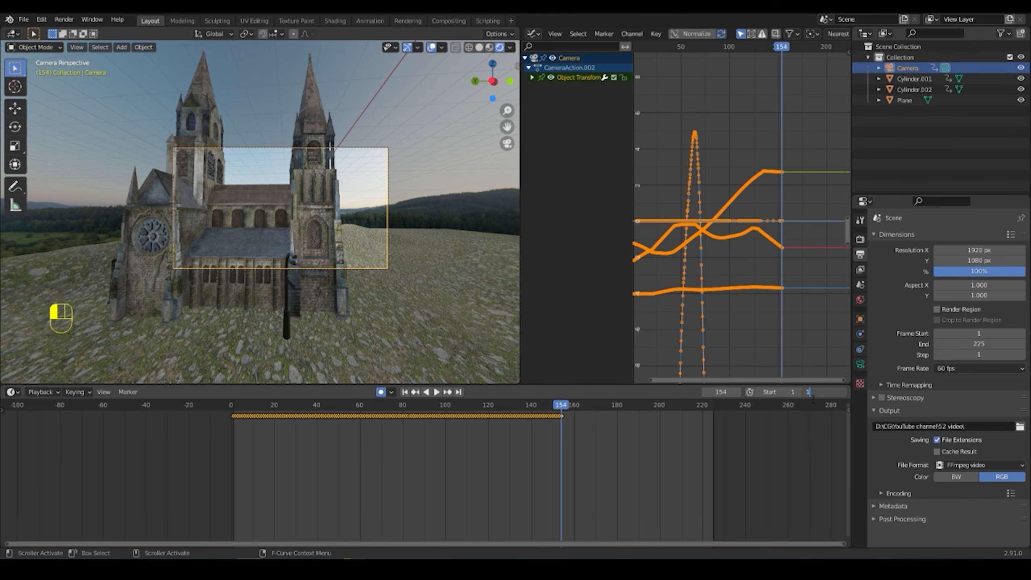
{"action": "type", "text": "54"}
{"action": "key", "text": "Return"}
{"action": "key", "text": "space"}
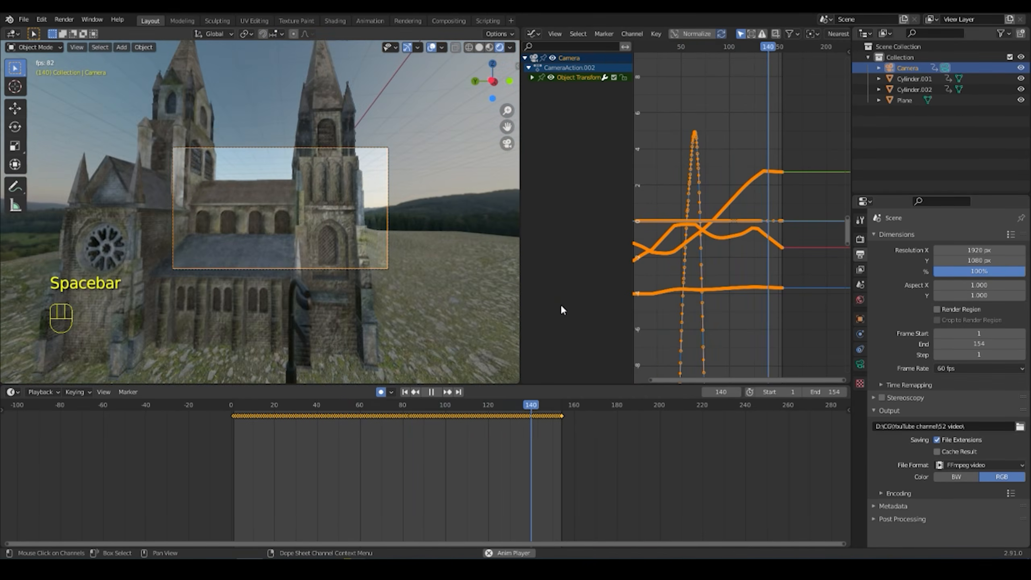
Stop the playback and scrub the camera animation to frame 140
{"action": "key", "text": "space"}
{"action": "left_click", "coordinate": [399, 413]}
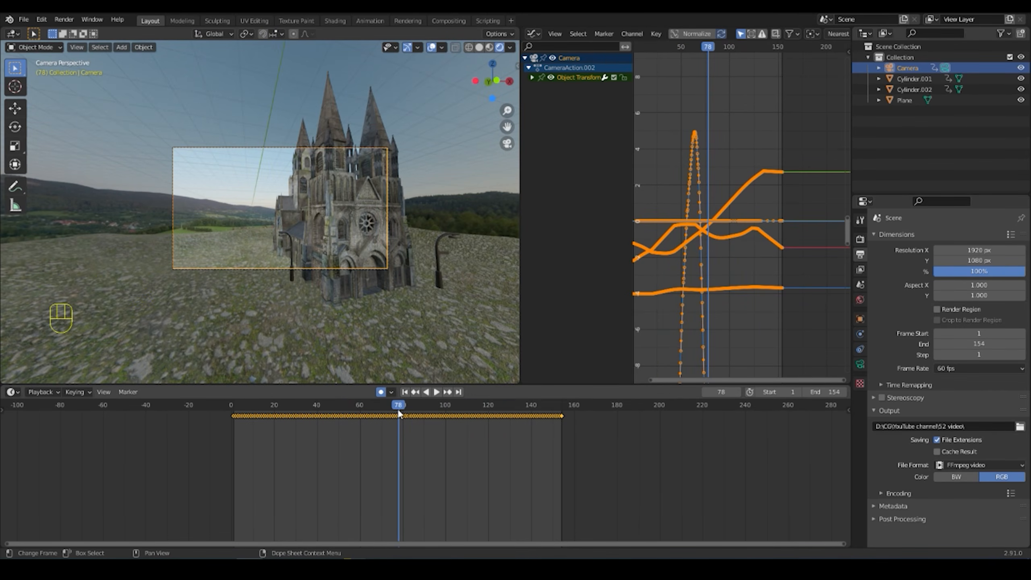
{"action": "left_click_drag", "start_coordinate": [399, 413], "coordinate": [533, 400]}
Select all of the camera's keyframes in the Graph Editor and look up the Smooth Keys operation
{"action": "scroll", "coordinate": [735, 211], "scroll_direction": "down", "scroll_amount": 10}
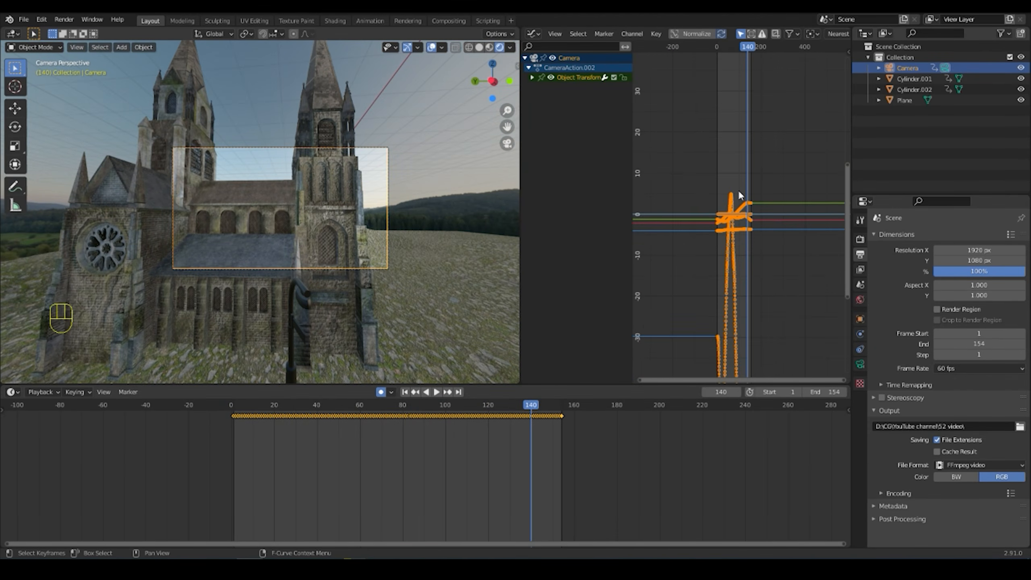
{"action": "scroll", "coordinate": [735, 211], "scroll_direction": "down", "scroll_amount": 4}
{"action": "left_click_drag", "start_coordinate": [798, 88], "coordinate": [655, 370]}
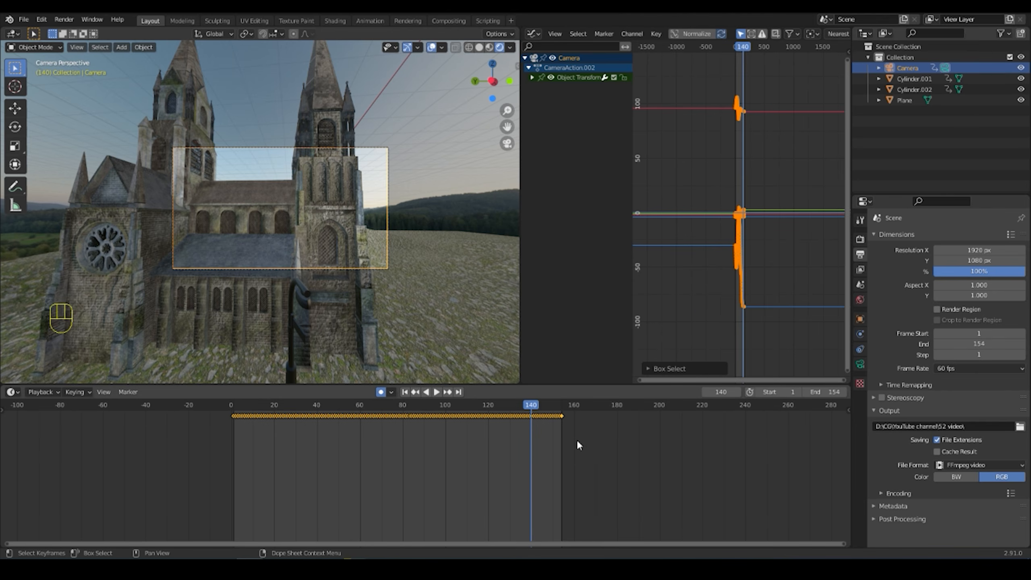
{"action": "left_click", "coordinate": [655, 34]}
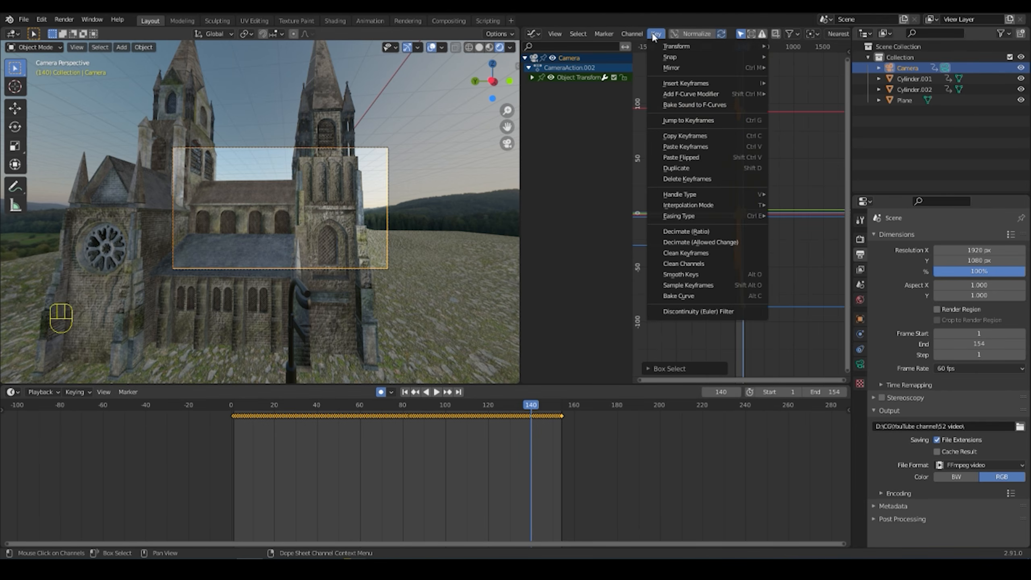
{"action": "left_click", "coordinate": [736, 280]}
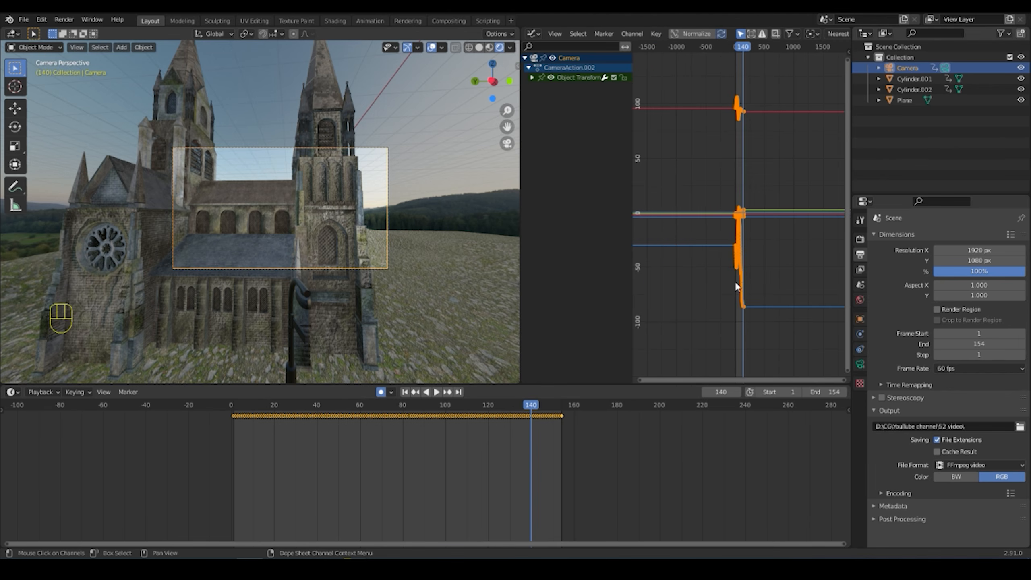
Move to frame 51 and apply Smooth Keys about 60 times to even out the selected camera curves
{"action": "left_click", "coordinate": [374, 404]}
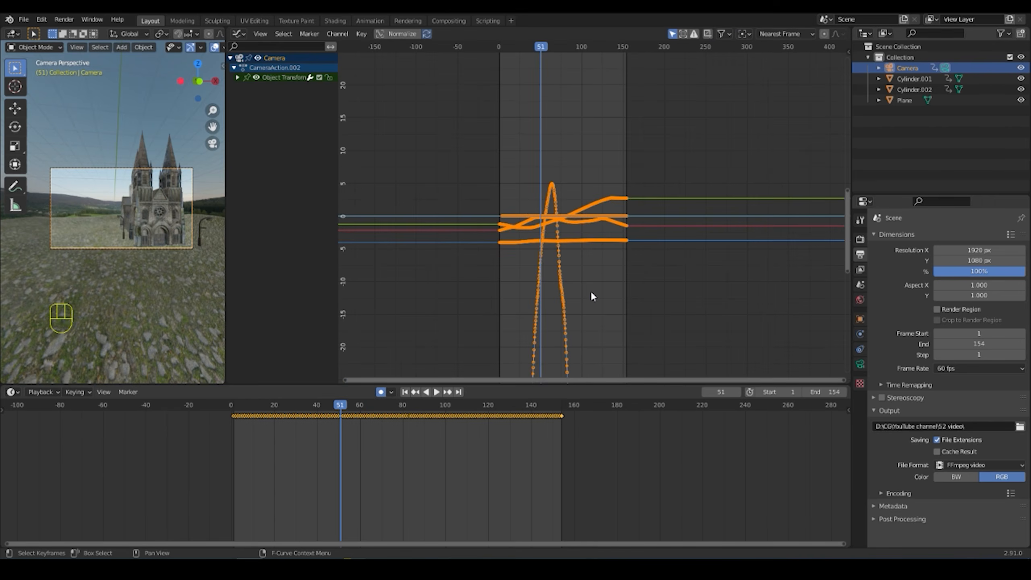
{"action": "scroll", "coordinate": [588, 274], "scroll_direction": "down", "scroll_amount": 5}
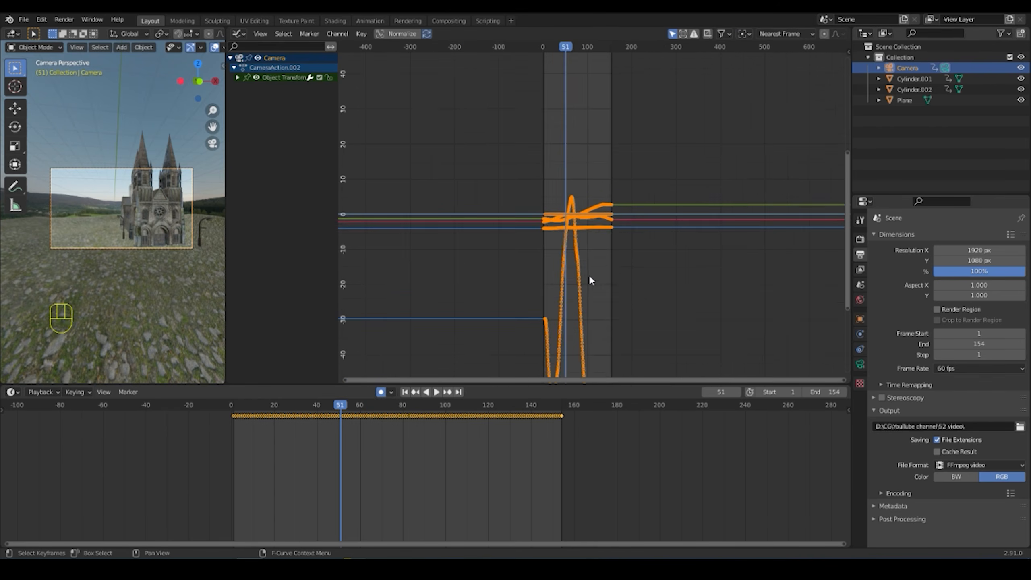
{"action": "scroll", "coordinate": [588, 272], "scroll_direction": "down", "scroll_amount": 1}
{"action": "middle_click_drag", "start_coordinate": [597, 188], "coordinate": [579, 216], "text": "shift"}
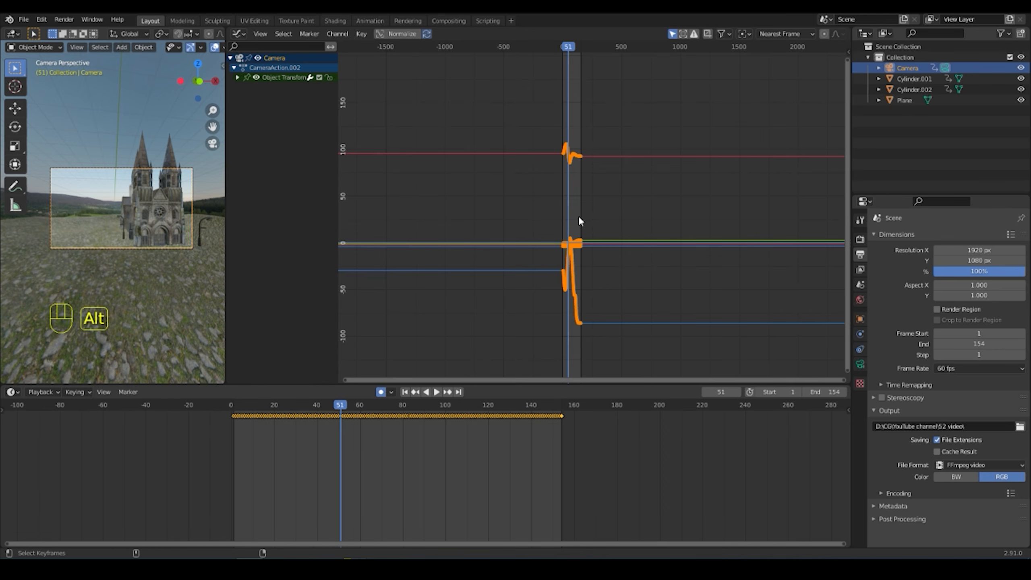
{"action": "key", "text": "alt+o"}
{"action": "key", "text": "alt+o"}
{"action": "key", "text": "alt+o"}
{"action": "key", "text": "alt+o"}
{"action": "key", "text": "alt+o"}
{"action": "key", "text": "alt+o"}
{"action": "key", "text": "alt+o"}
{"action": "key", "text": "alt+o"}
{"action": "key", "text": "alt+o"}
{"action": "key", "text": "alt+o"}
{"action": "key", "text": "alt+o"}
{"action": "key", "text": "alt+o"}
{"action": "key", "text": "alt+o"}
{"action": "key", "text": "alt+o"}
{"action": "key", "text": "alt+o"}
{"action": "key", "text": "alt+o"}
{"action": "key", "text": "alt+o"}
{"action": "key", "text": "alt+o"}
{"action": "key", "text": "alt+o"}
{"action": "key", "text": "alt+o"}
{"action": "key", "text": "alt+o"}
{"action": "key", "text": "alt+o"}
{"action": "key", "text": "alt+o"}
{"action": "key", "text": "alt+o"}
{"action": "key", "text": "alt+o"}
{"action": "key", "text": "alt+o"}
{"action": "key", "text": "alt+o"}
{"action": "key", "text": "alt+o"}
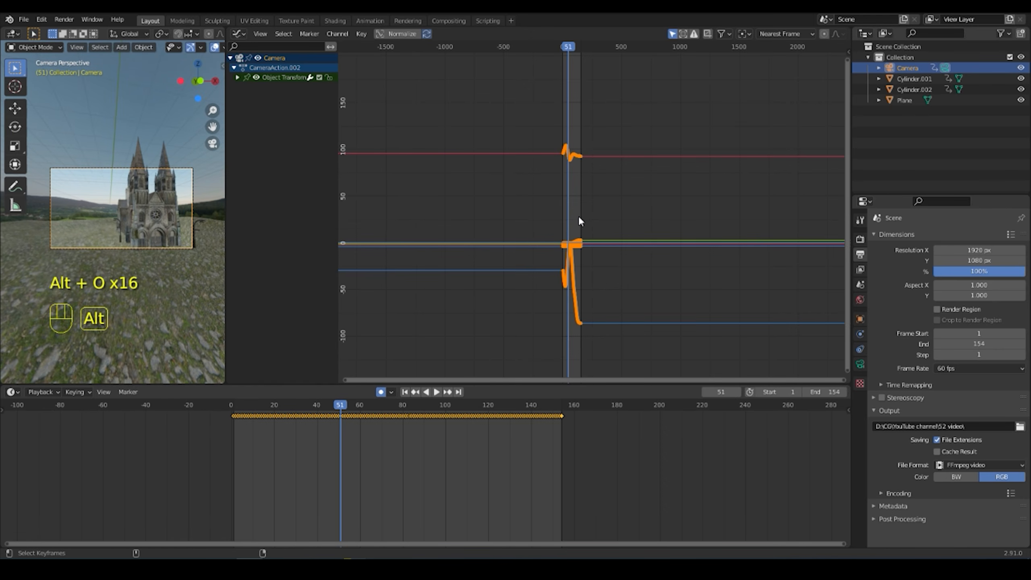
{"action": "scroll", "coordinate": [698, 221], "scroll_direction": "up", "scroll_amount": 13}
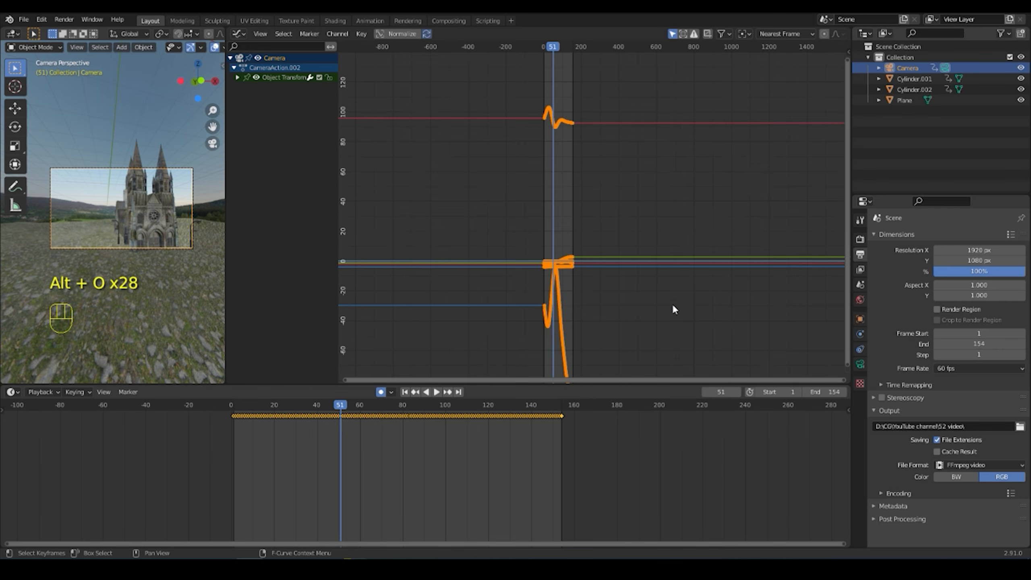
{"action": "middle_click_drag", "start_coordinate": [606, 261], "coordinate": [655, 173], "text": "shift"}
{"action": "scroll", "coordinate": [654, 173], "scroll_direction": "up", "scroll_amount": 2}
{"action": "key", "text": "alt"}
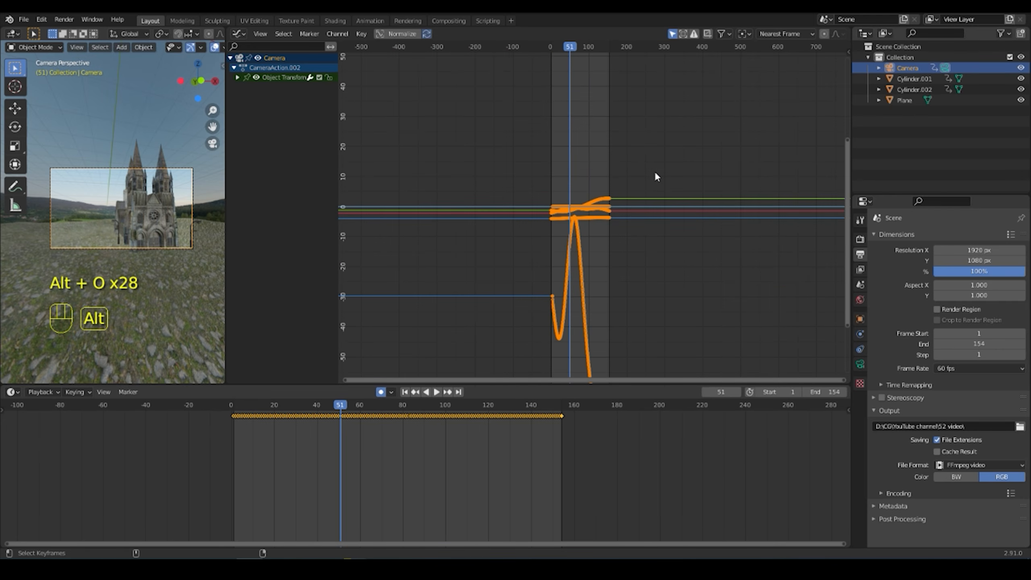
{"action": "key", "text": "alt+o"}
{"action": "key", "text": "alt+o"}
{"action": "key", "text": "alt+o"}
{"action": "key", "text": "alt+o"}
{"action": "key", "text": "alt+o"}
{"action": "key", "text": "alt+o"}
{"action": "key", "text": "alt+o"}
{"action": "key", "text": "alt+o"}
{"action": "key", "text": "alt+o"}
{"action": "key", "text": "alt+o"}
{"action": "key", "text": "alt+o"}
{"action": "key", "text": "alt+o"}
{"action": "key", "text": "alt+o"}
{"action": "key", "text": "alt+o"}
{"action": "key", "text": "alt+o"}
{"action": "key", "text": "alt+o"}
{"action": "key", "text": "alt+o"}
{"action": "key", "text": "alt+o"}
{"action": "key", "text": "alt+o"}
{"action": "key", "text": "alt+o"}
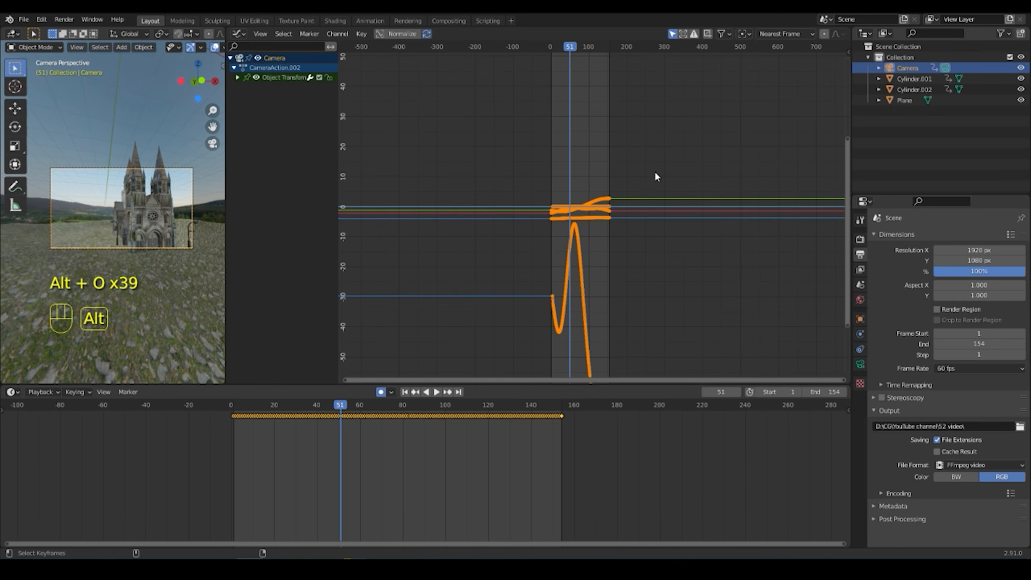
{"action": "key", "text": "alt+o"}
{"action": "key", "text": "alt+o"}
{"action": "key", "text": "alt+o"}
{"action": "key", "text": "alt+o"}
{"action": "key", "text": "alt+o"}
{"action": "key", "text": "alt+o"}
{"action": "key", "text": "alt+o"}
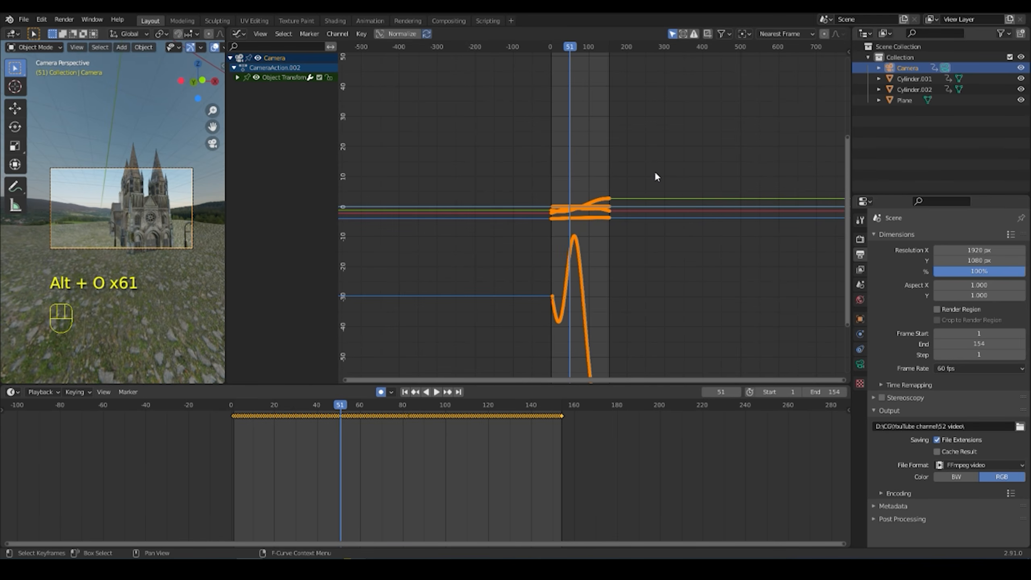
Enlarge the 3D viewport and play back the smoothed camera animation
{"action": "key", "text": "space"}
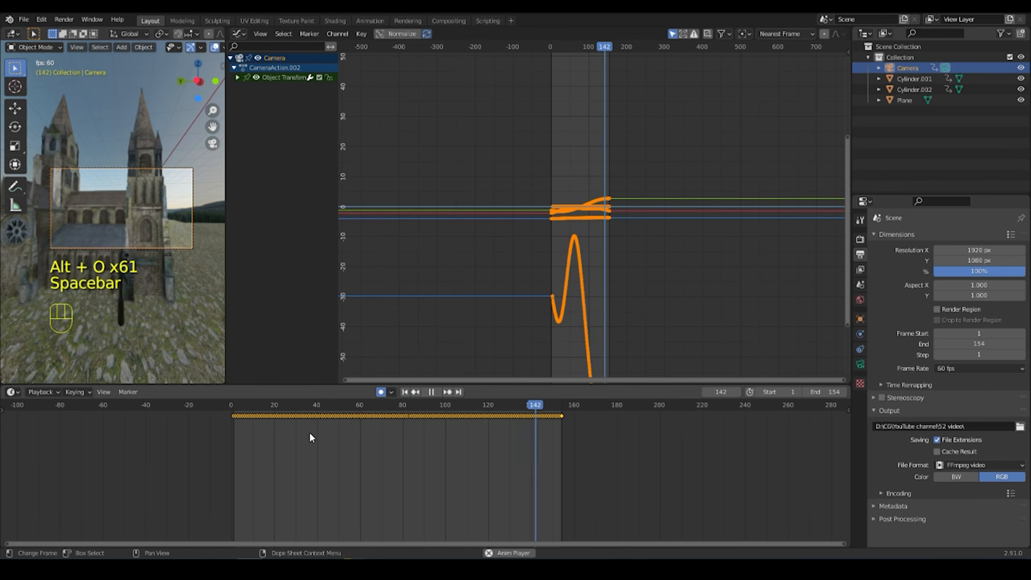
{"action": "key", "text": "space"}
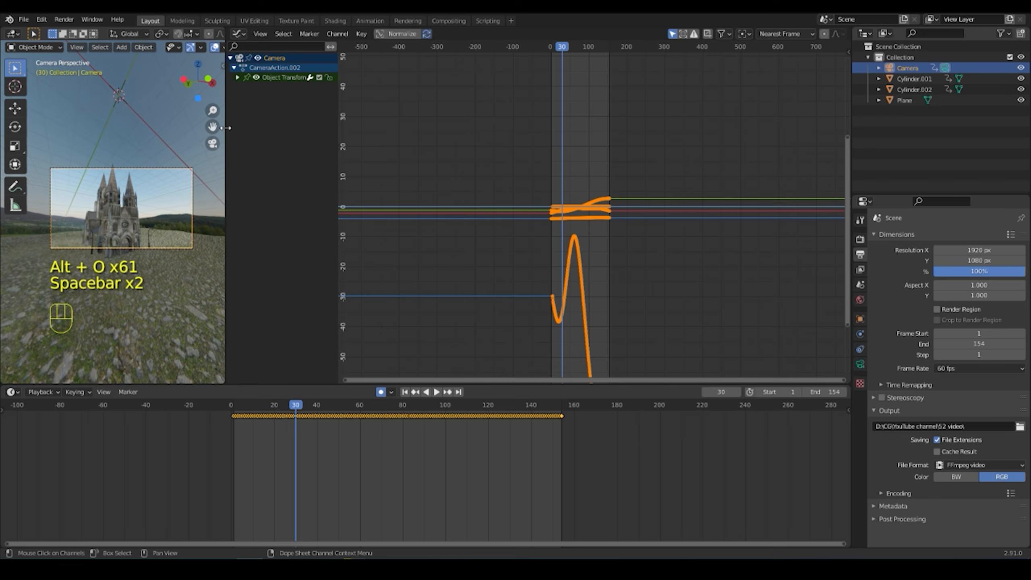
{"action": "left_click_drag", "start_coordinate": [225, 220], "coordinate": [591, 220]}
{"action": "right_click", "coordinate": [327, 209]}
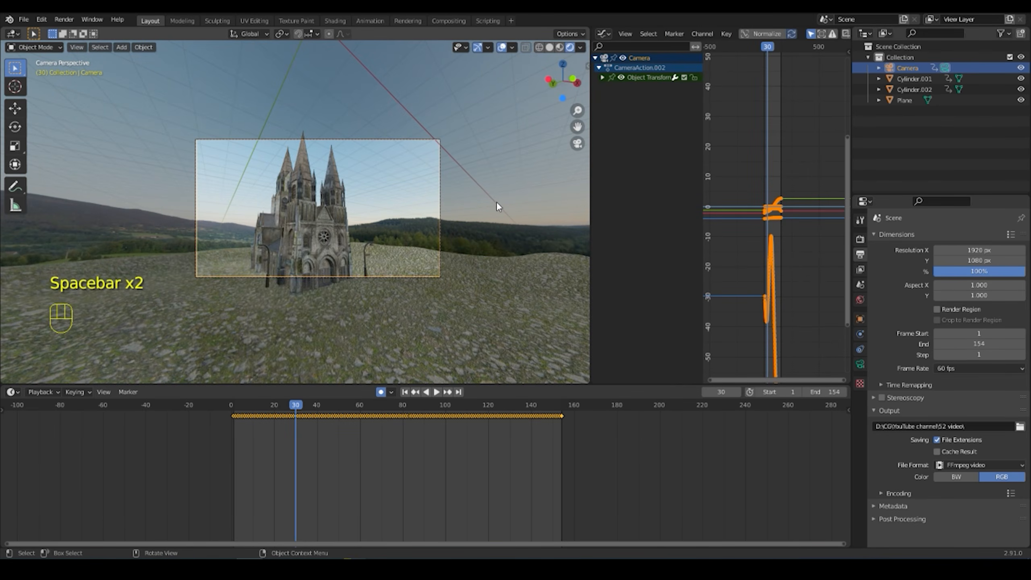
{"action": "left_click_drag", "start_coordinate": [591, 220], "coordinate": [776, 220]}
{"action": "key", "text": "space"}
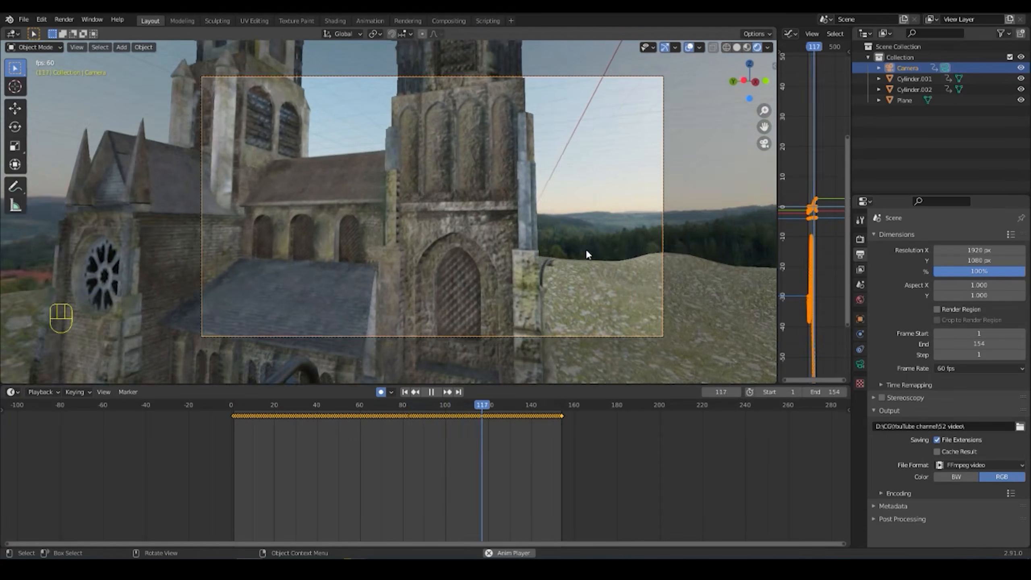
{"action": "key", "text": "space"}
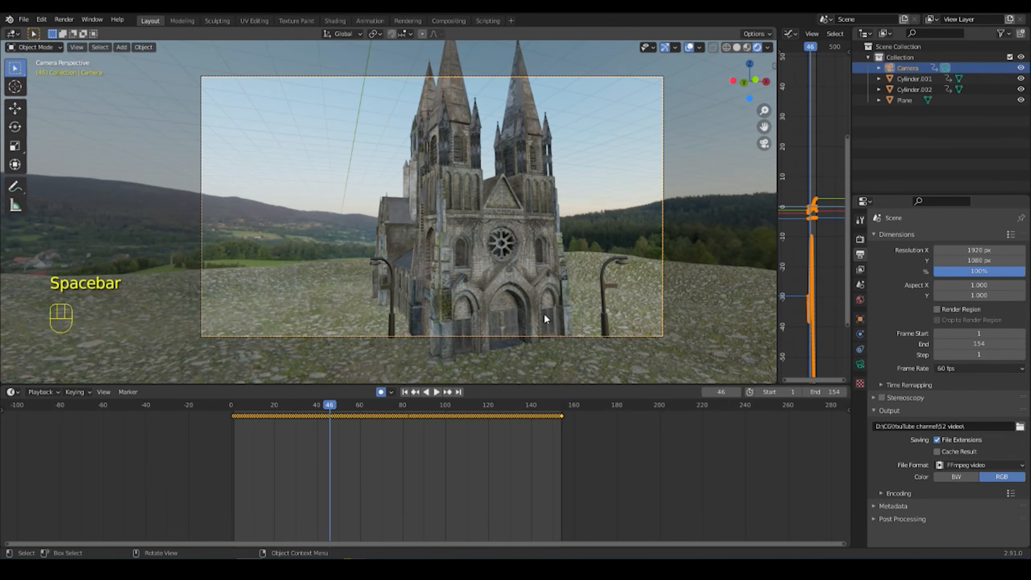
Set the output file format to JPEG
{"action": "left_click", "coordinate": [860, 270]}
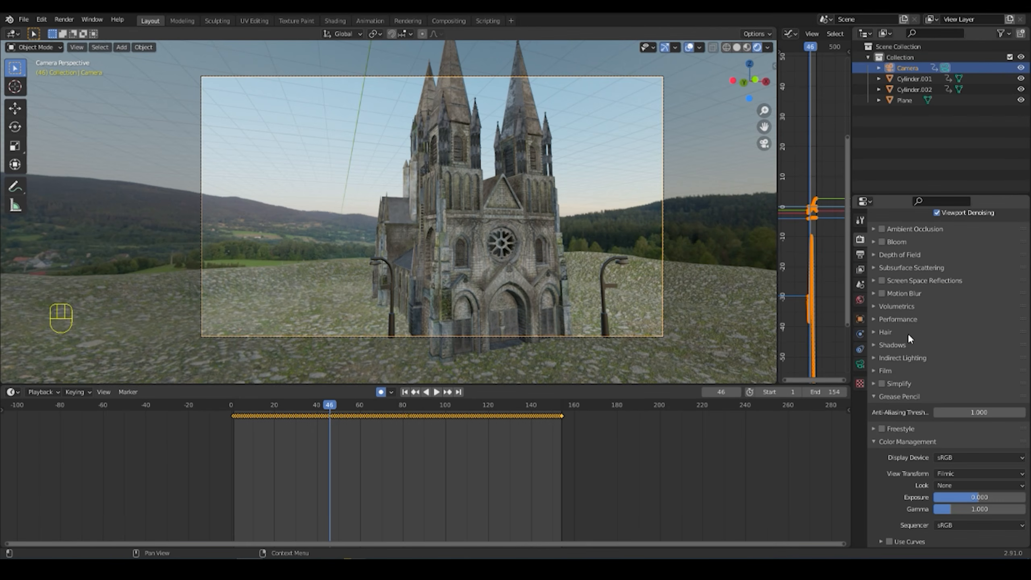
{"action": "left_click", "coordinate": [861, 257]}
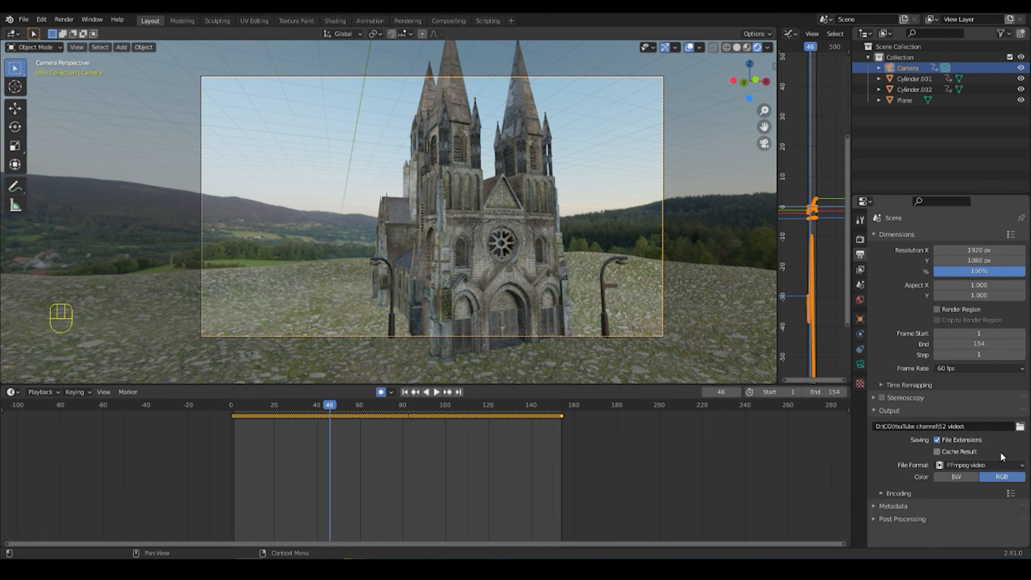
{"action": "left_click", "coordinate": [55, 21]}
{"action": "left_click", "coordinate": [964, 466]}
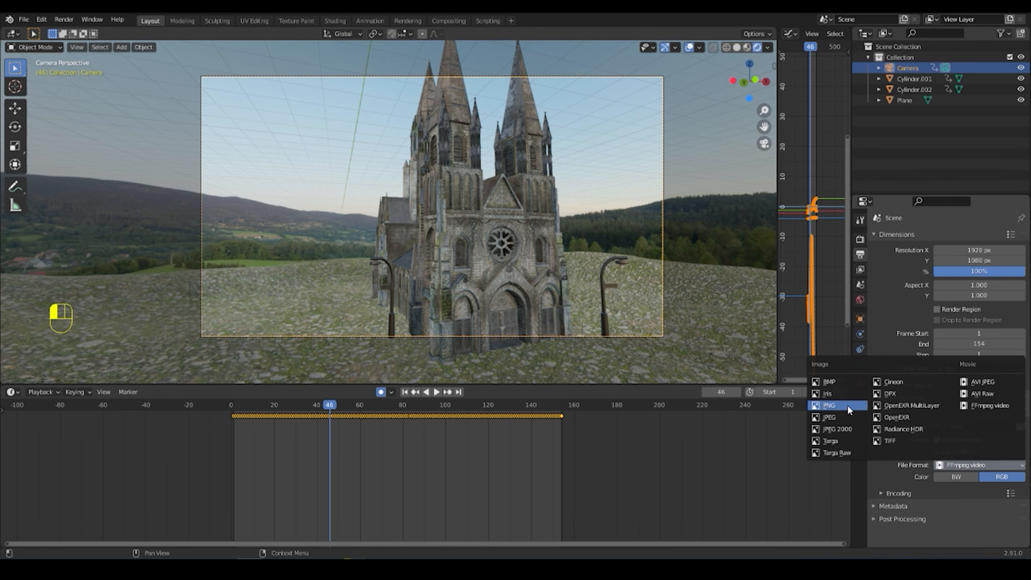
{"action": "left_click", "coordinate": [844, 417]}
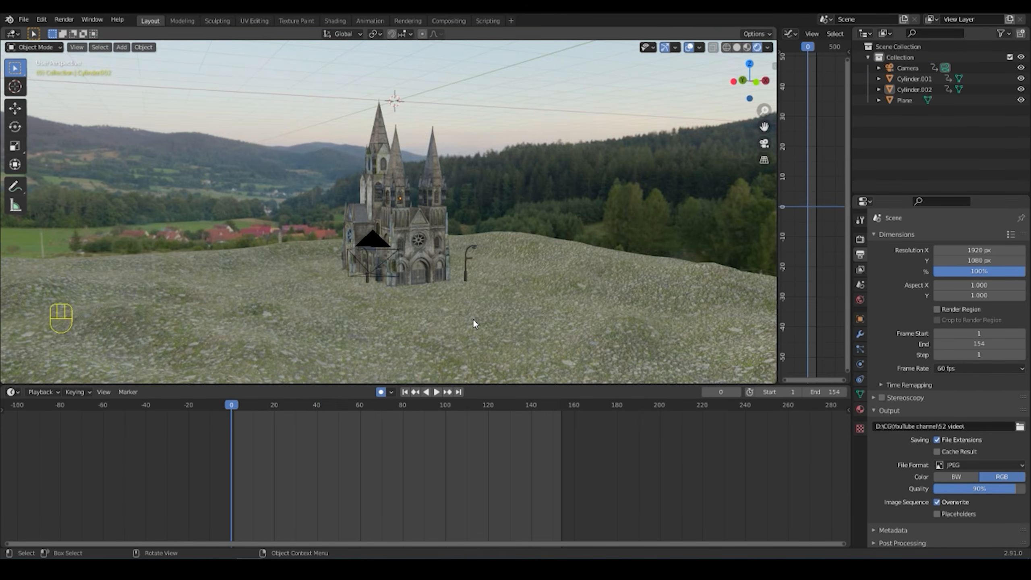
View the scene through the camera, select the cathedral and scrub the timeline to frame 154
{"action": "key", "text": "KP_0"}
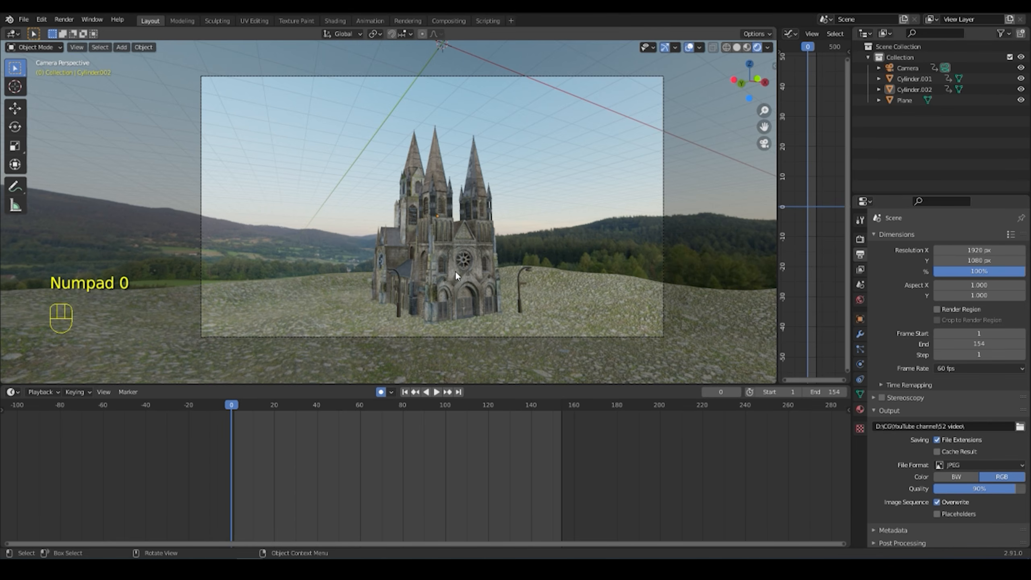
{"action": "left_click", "coordinate": [445, 248]}
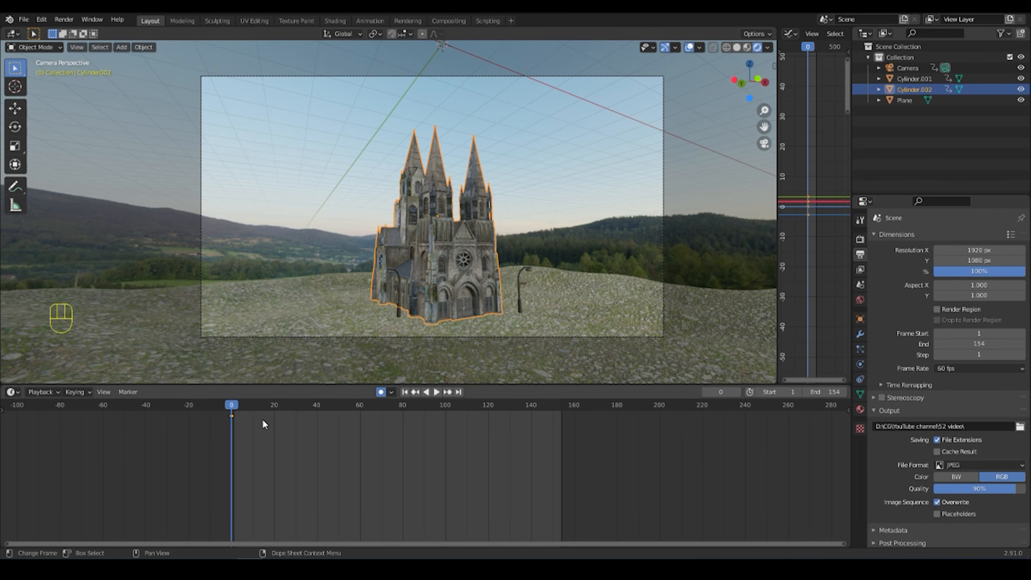
{"action": "left_click_drag", "start_coordinate": [229, 406], "coordinate": [562, 438]}
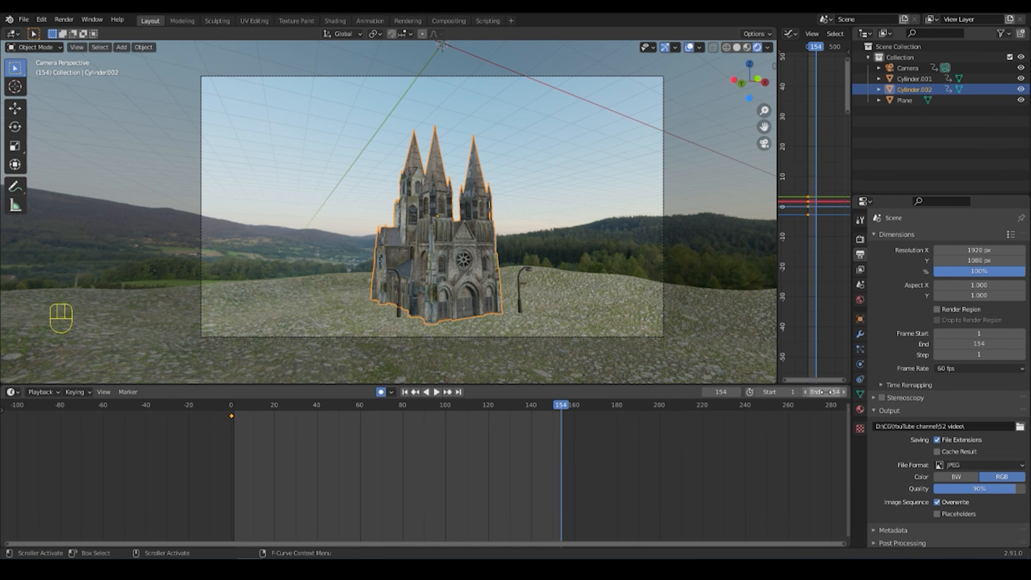
Set the animation's end frame to 60
{"action": "left_click", "coordinate": [830, 392]}
{"action": "key", "text": "BackSpace"}
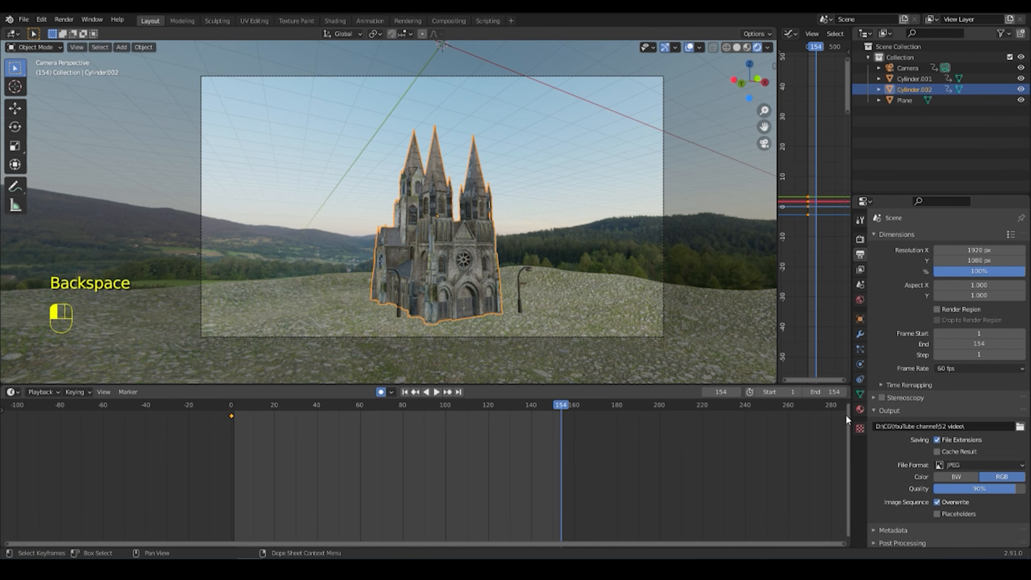
{"action": "left_click", "coordinate": [818, 391]}
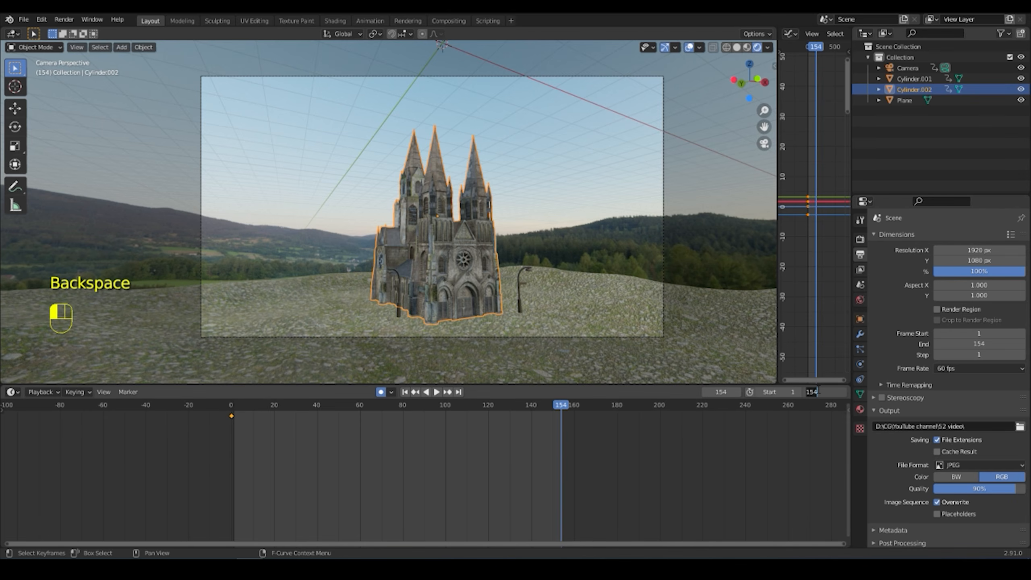
{"action": "key", "text": "BackSpace"}
{"action": "type", "text": "60"}
{"action": "key", "text": "Return"}
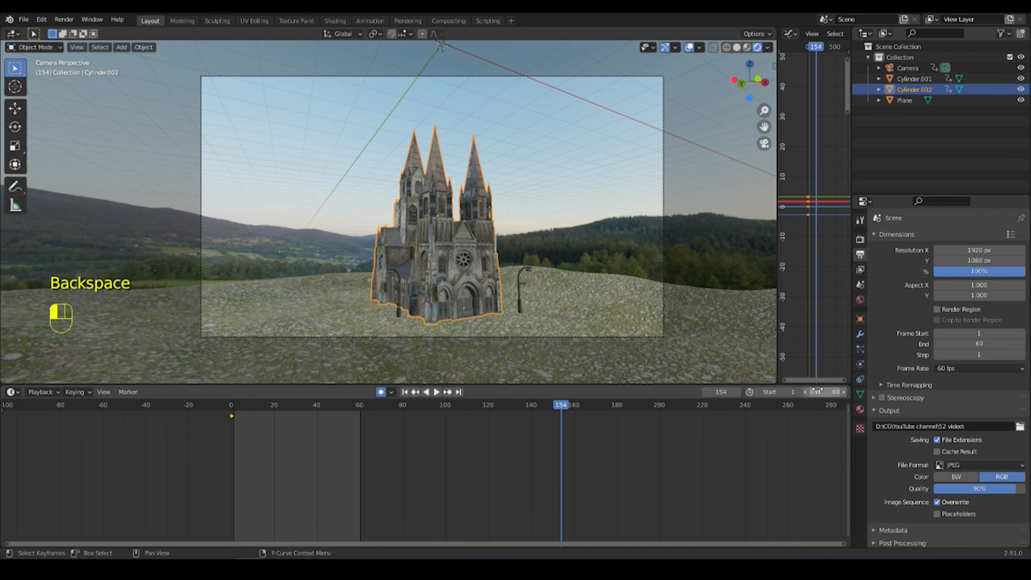
Rotate the cathedral 360° around the global Z axis at frame 60 with auto keying on, and return to frame 0
{"action": "left_click_drag", "start_coordinate": [379, 402], "coordinate": [360, 403]}
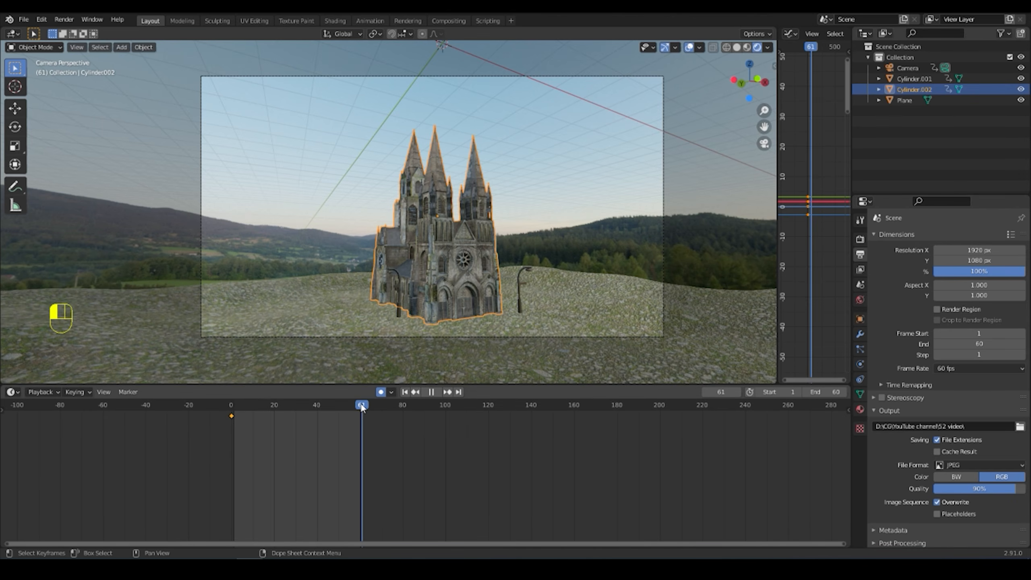
{"action": "key", "text": "space"}
{"action": "key", "text": "space"}
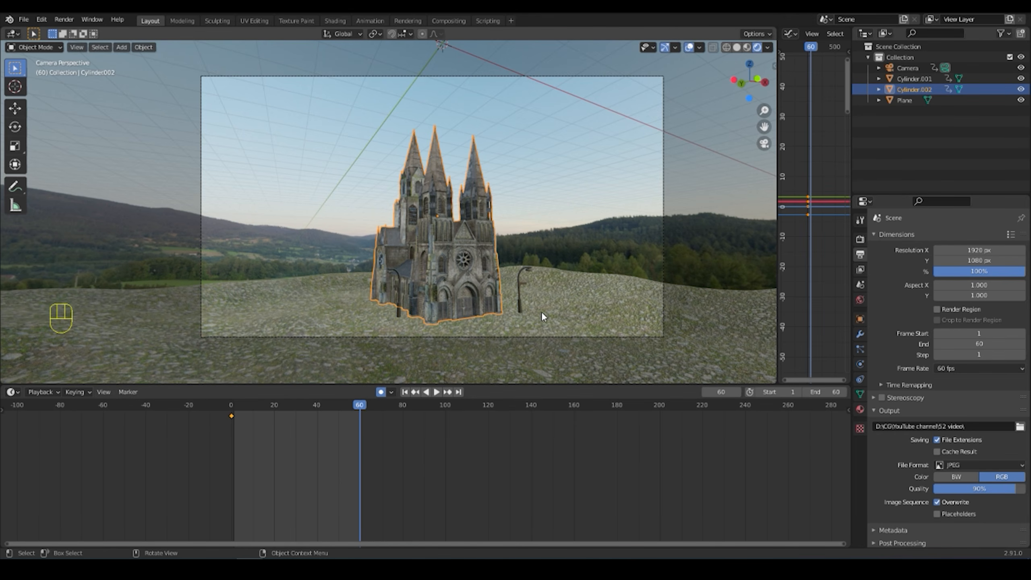
{"action": "key", "text": "r"}
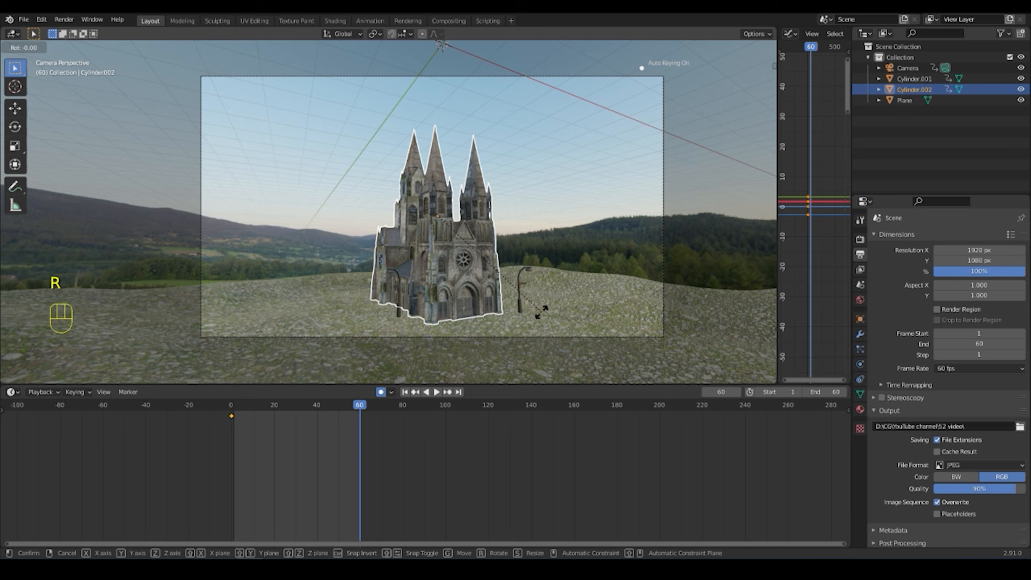
{"action": "key", "text": "z"}
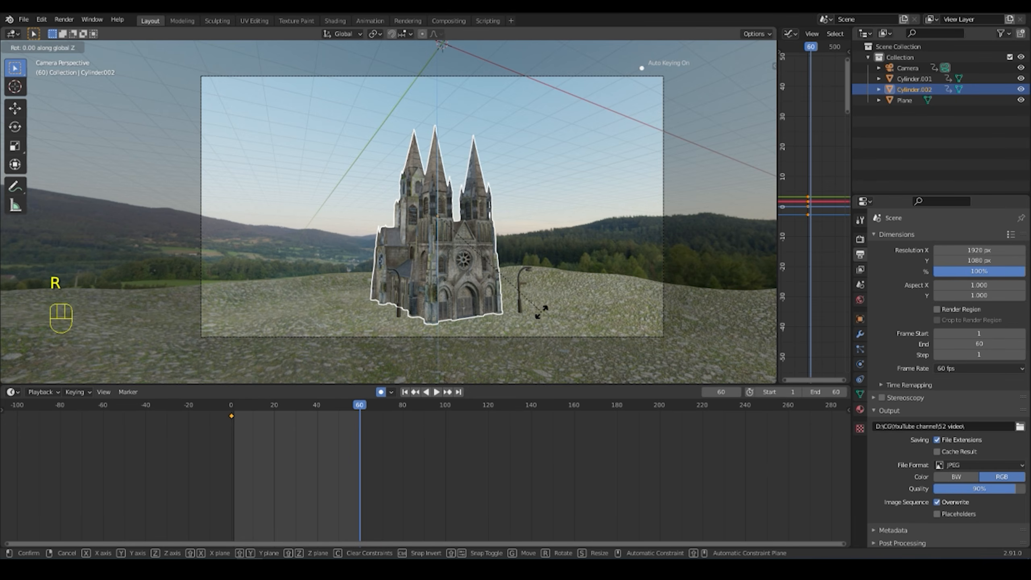
{"action": "type", "text": "360"}
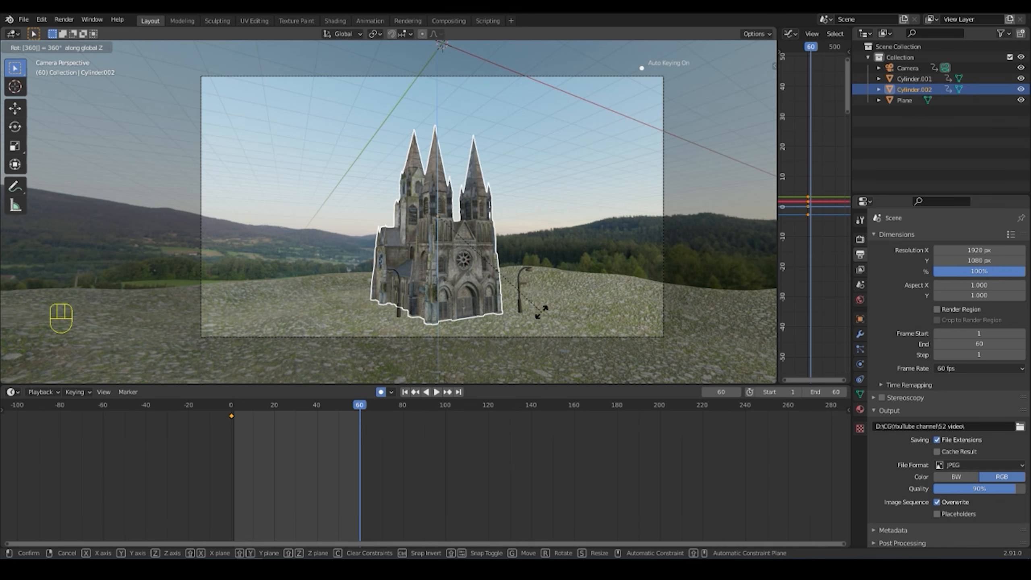
{"action": "key", "text": "Return"}
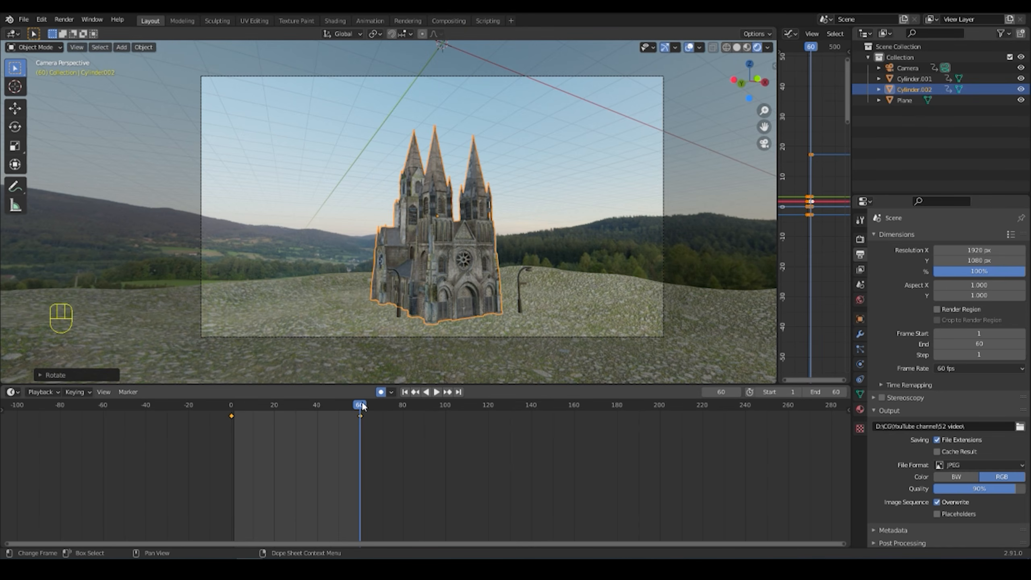
{"action": "left_click_drag", "start_coordinate": [361, 404], "coordinate": [230, 419]}
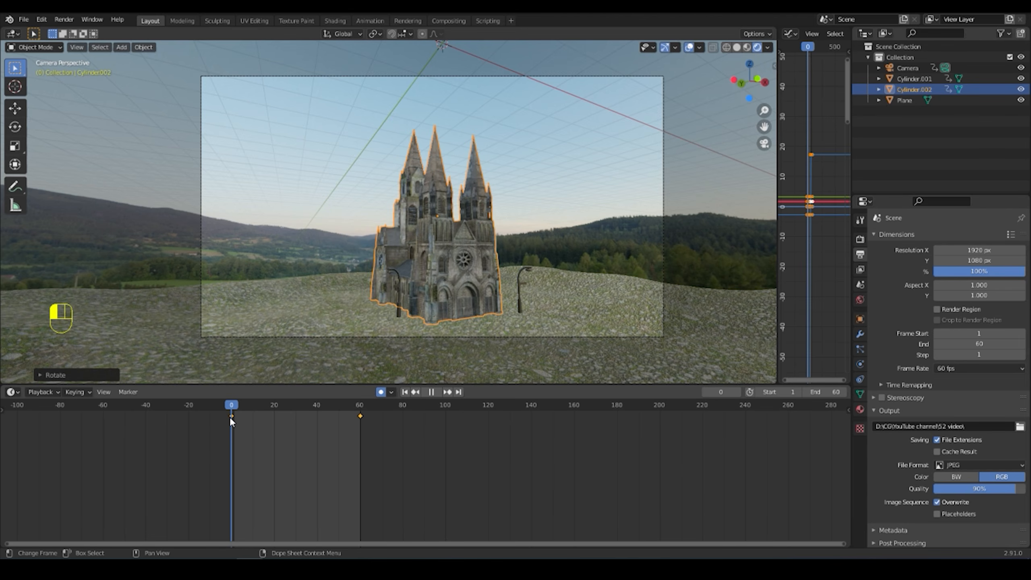
Preview the cathedral rotation briefly, stop playback, and set the animation's end frame to 250
{"action": "key", "text": "space"}
{"action": "key", "text": "space"}
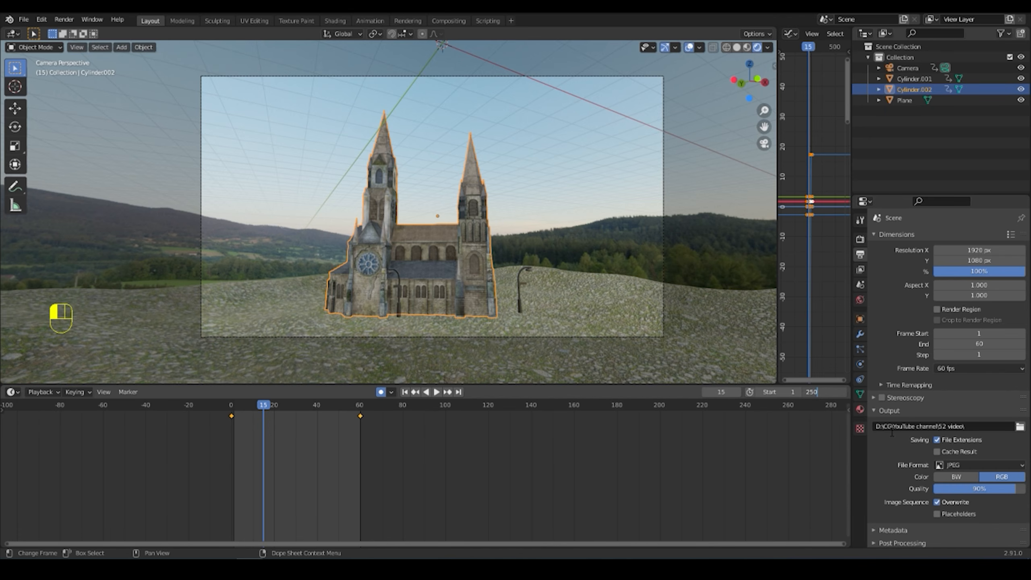
{"action": "key", "text": "Return"}
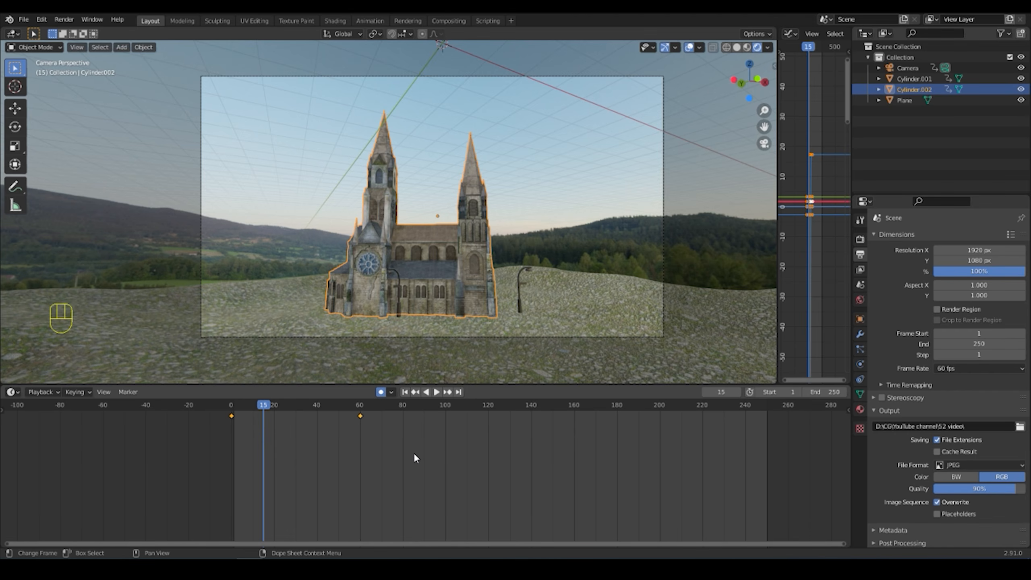
Move the cathedral's final rotation keyframe to frame 250 on the timeline
{"action": "left_click_drag", "start_coordinate": [407, 452], "coordinate": [338, 405]}
{"action": "key", "text": "g"}
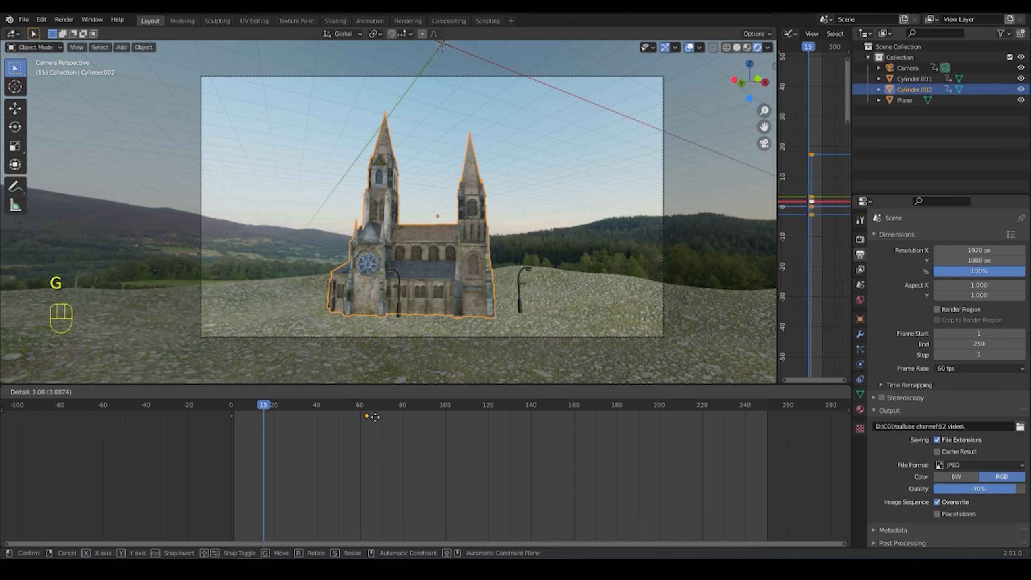
{"action": "left_click", "coordinate": [763, 441]}
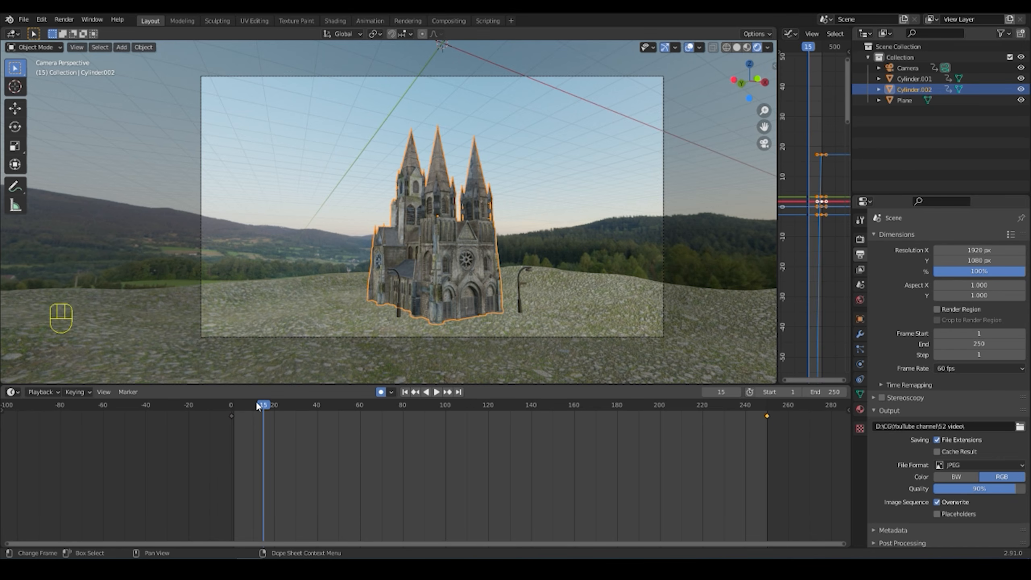
Return to frame 0 and play the lengthened cathedral rotation through the camera, stopping near the end of the range
{"action": "left_click_drag", "start_coordinate": [262, 403], "coordinate": [232, 404]}
{"action": "key", "text": "space"}
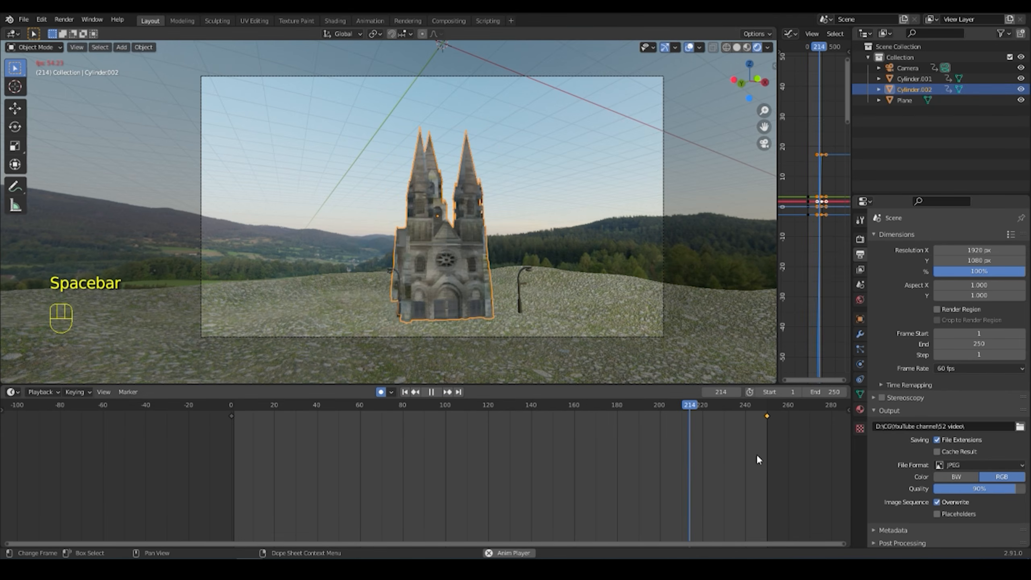
{"action": "key", "text": "space"}
{"action": "key", "text": "space"}
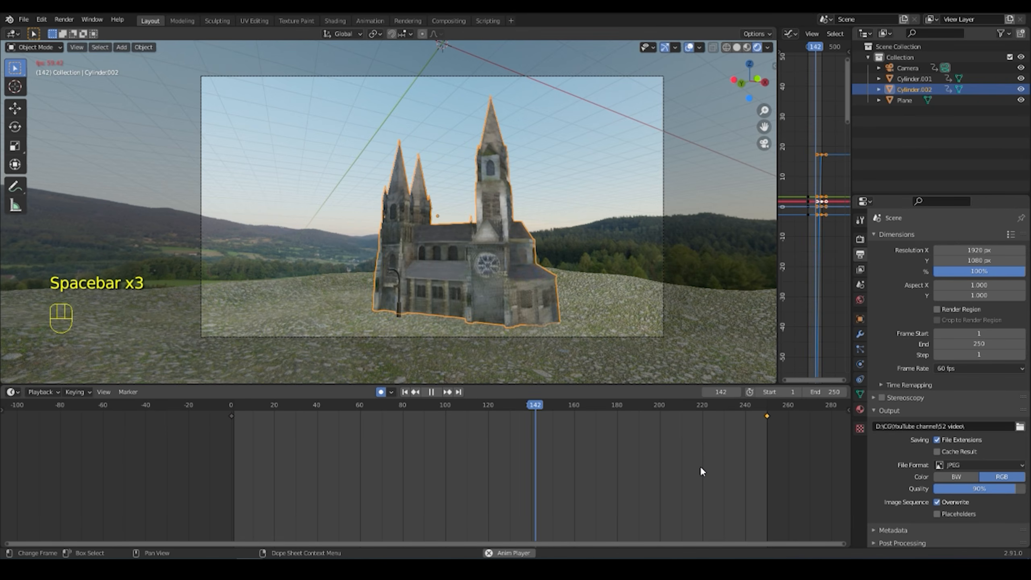
{"action": "key", "text": "space"}
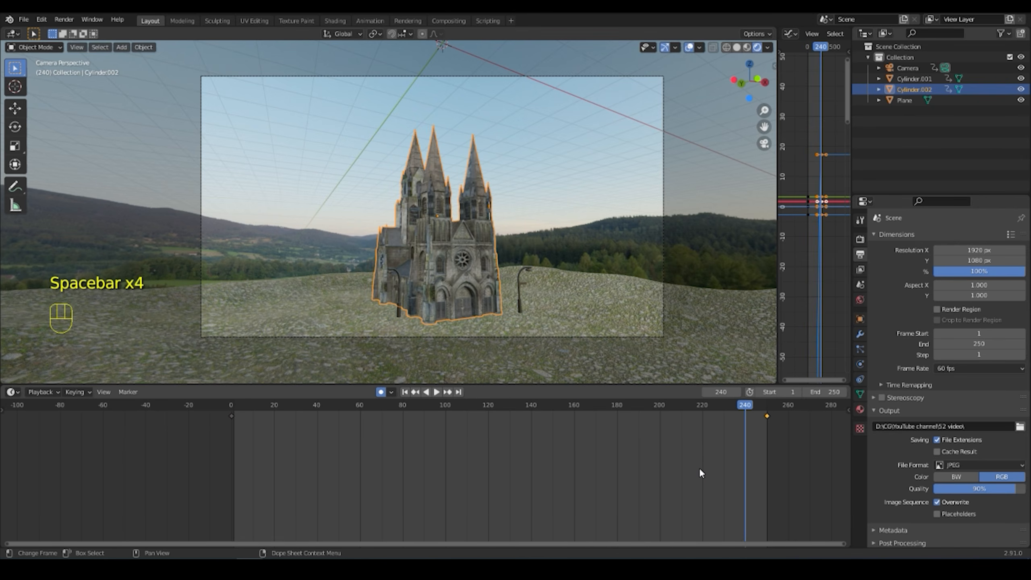
Select the street lamps in front of the cathedral
{"action": "left_click", "coordinate": [399, 283]}
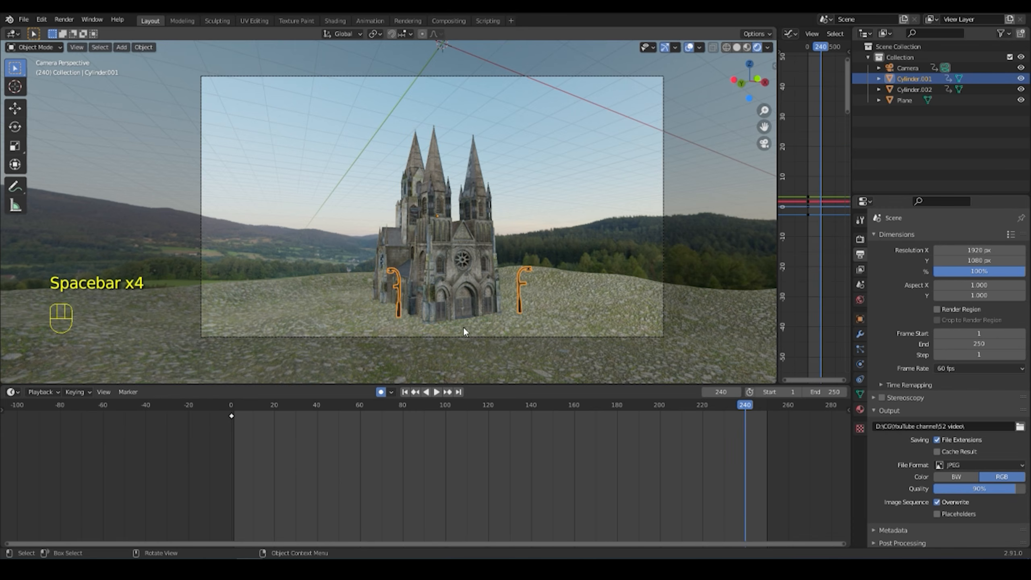